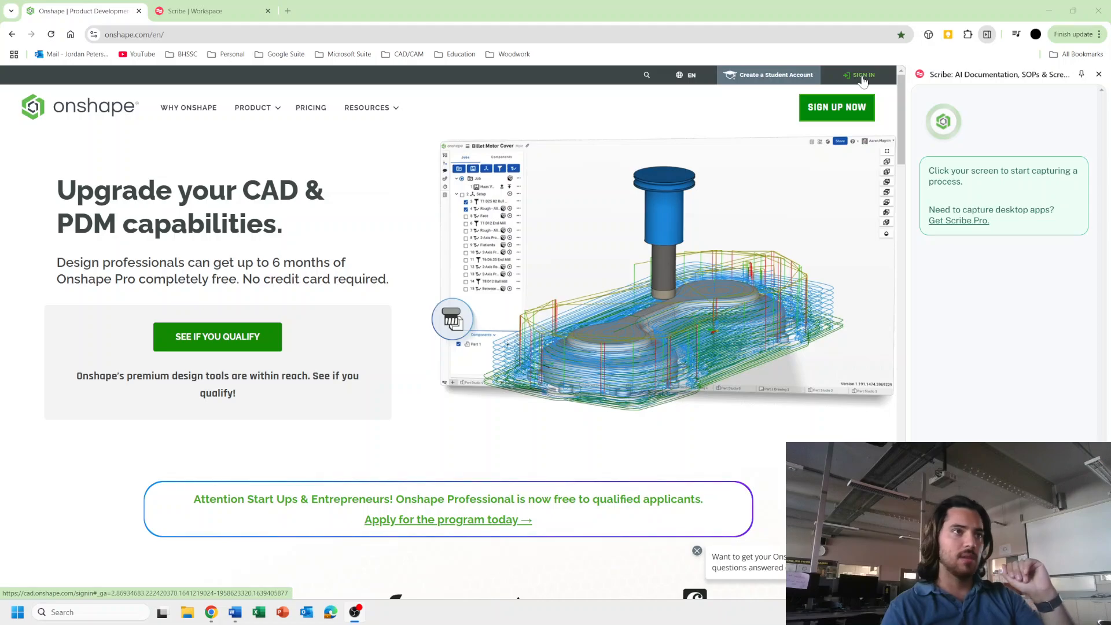
- Sign in to the Onshape account from the home page with the prefilled e-mail and password
click(862, 75)
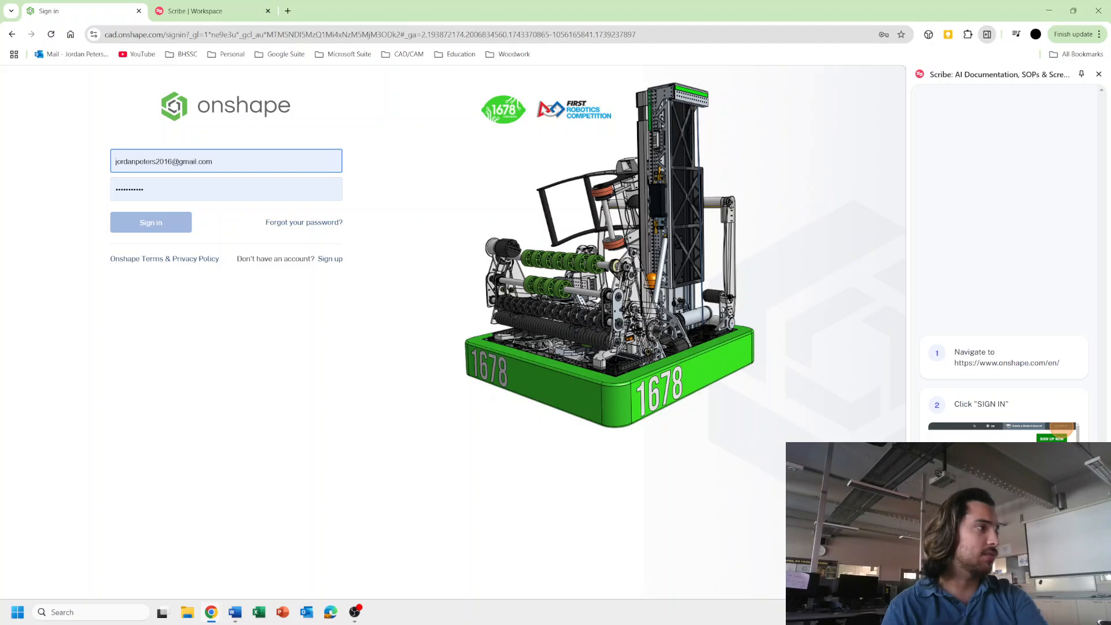
click(151, 225)
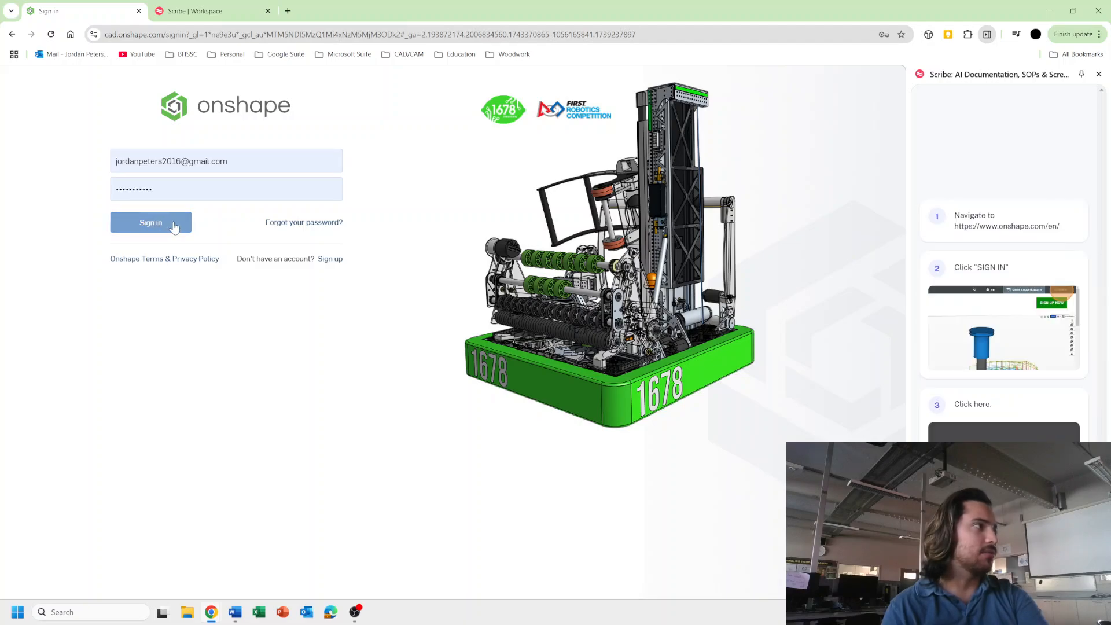
click(154, 225)
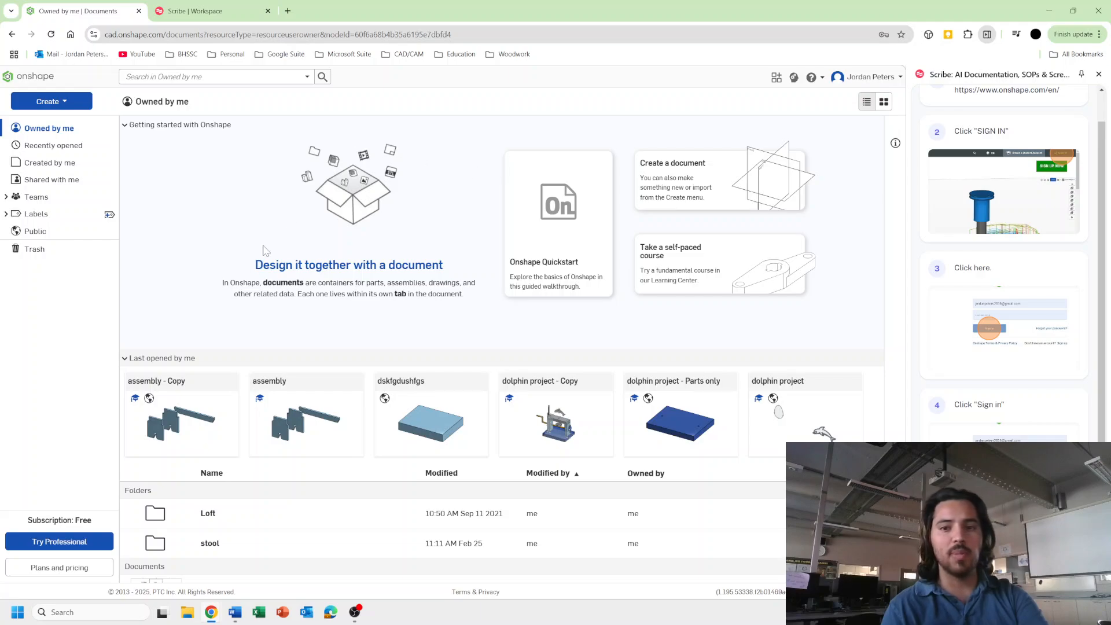
- Open the preferences page of the signed-in user's account settings
click(861, 79)
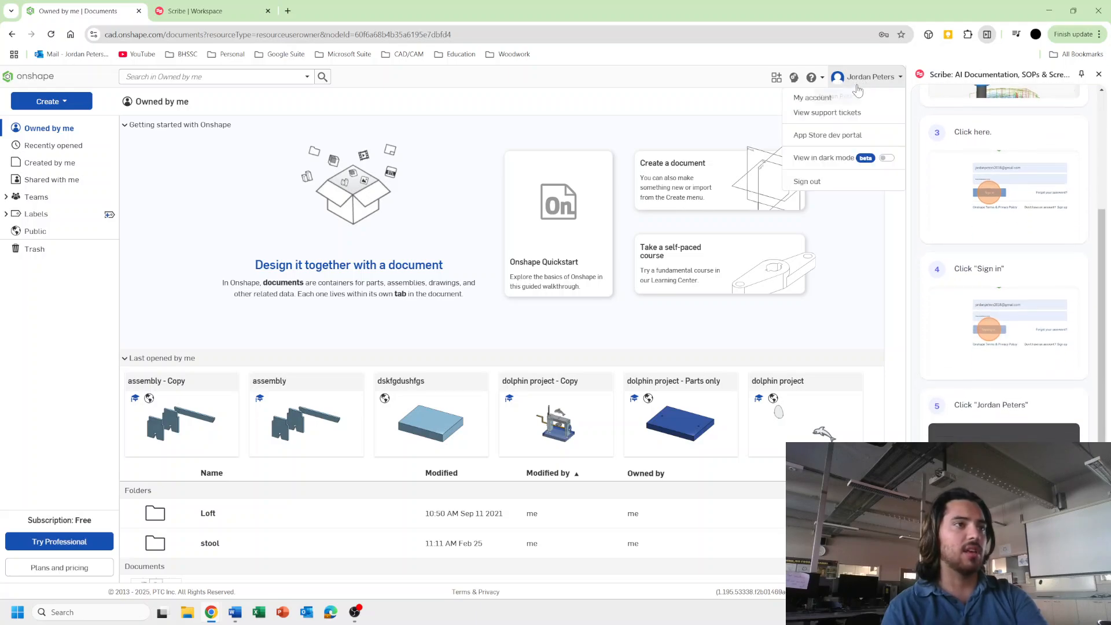
click(808, 103)
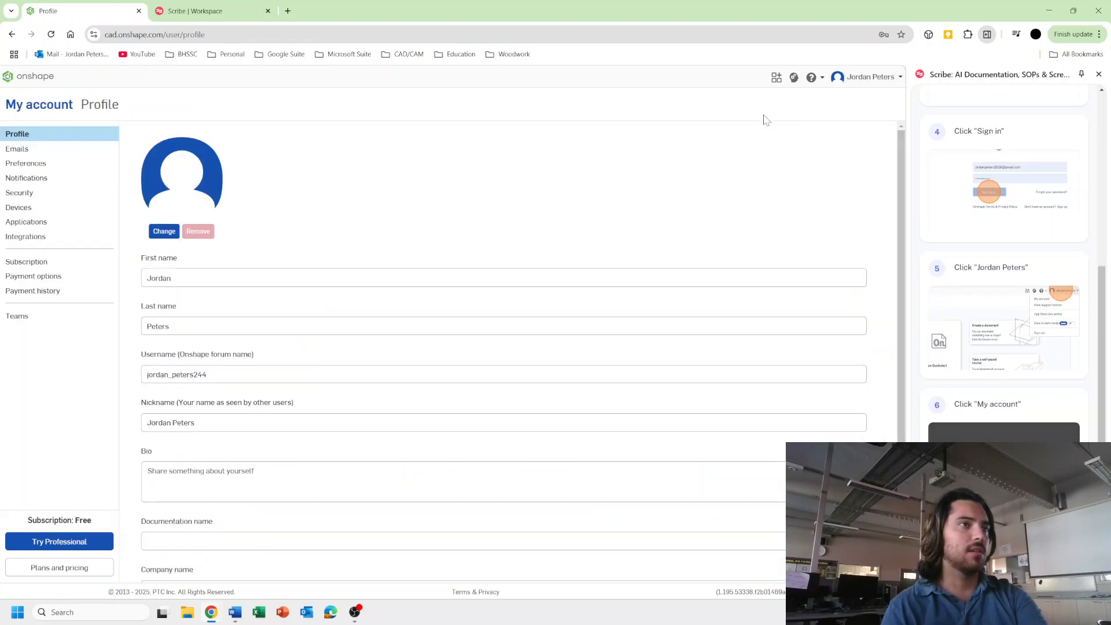
click(29, 164)
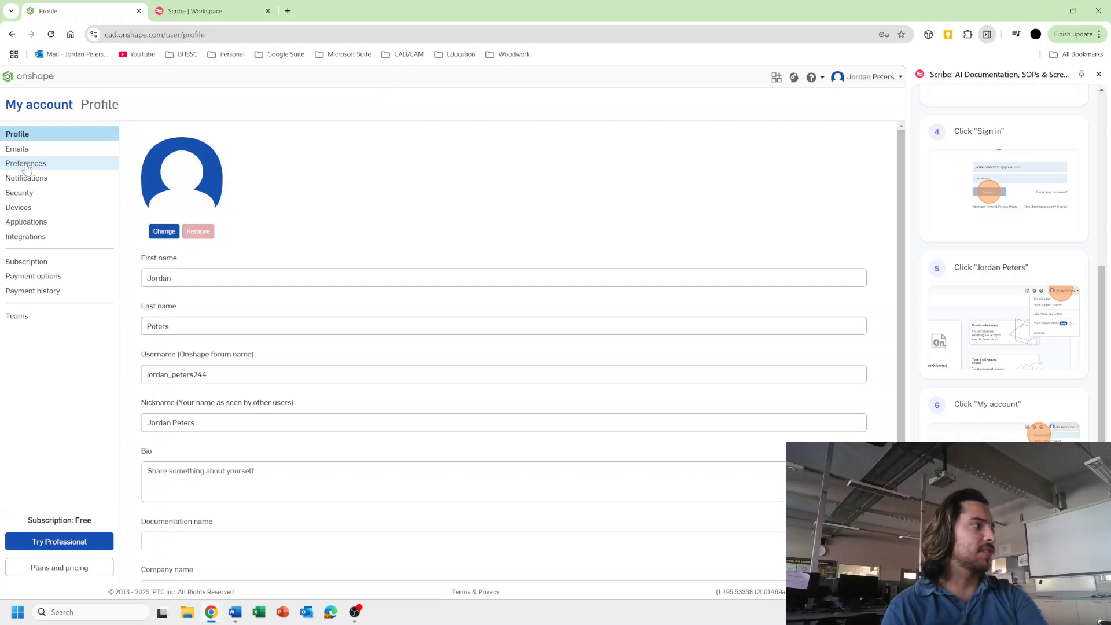
- Keep Millimeter as the default length unit and set the default linear acceleration unit to Meter per second squared
scroll(290, 367, down, 6)
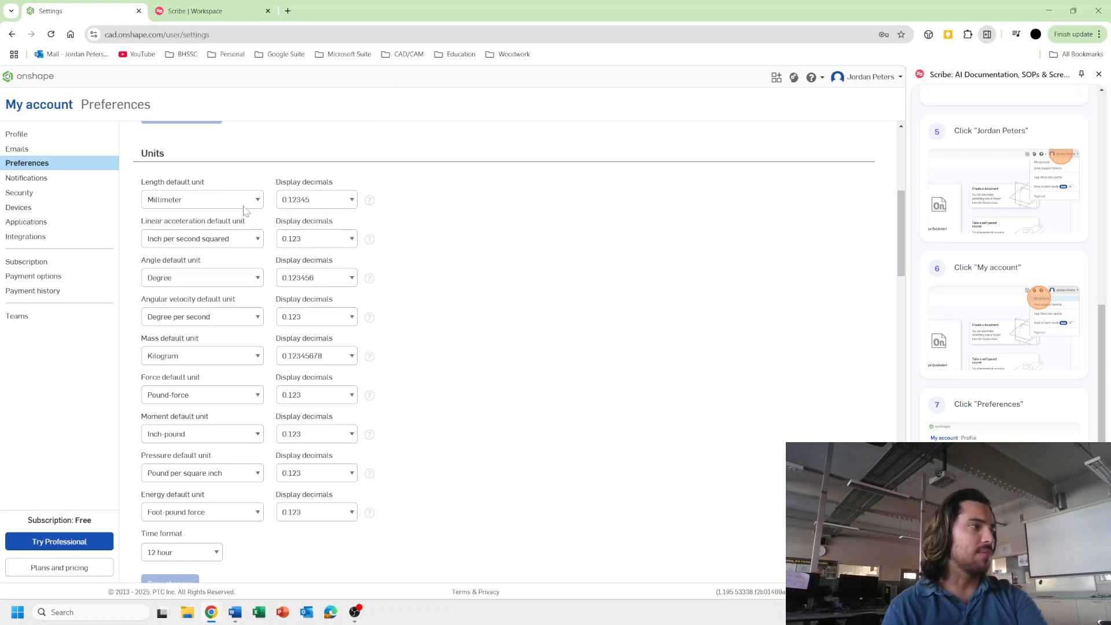
click(237, 204)
click(234, 204)
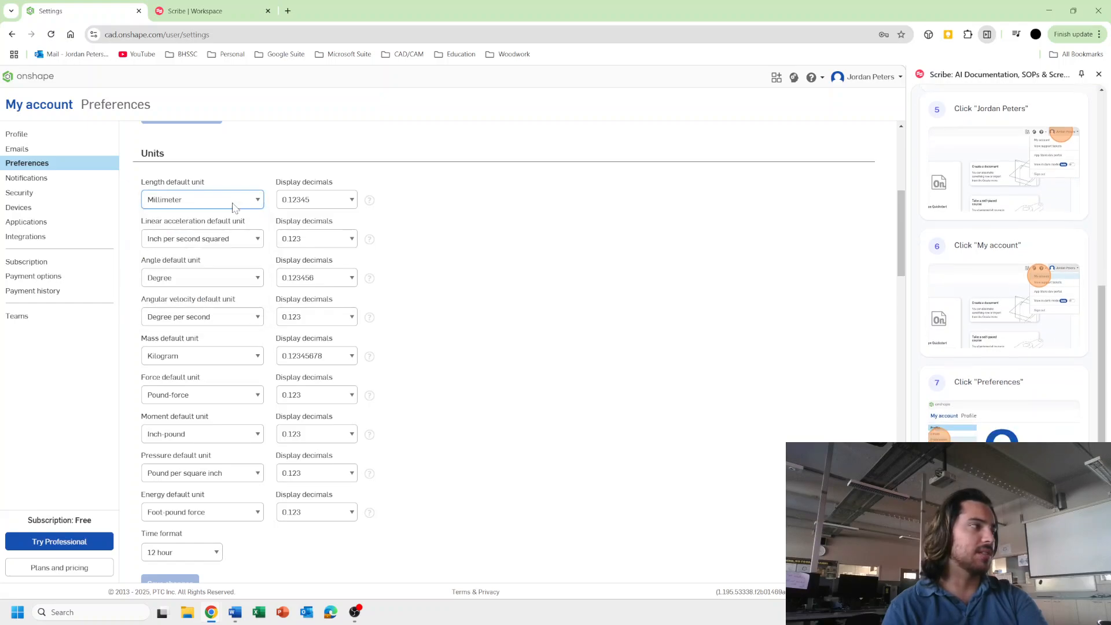
click(204, 205)
click(204, 205)
click(221, 199)
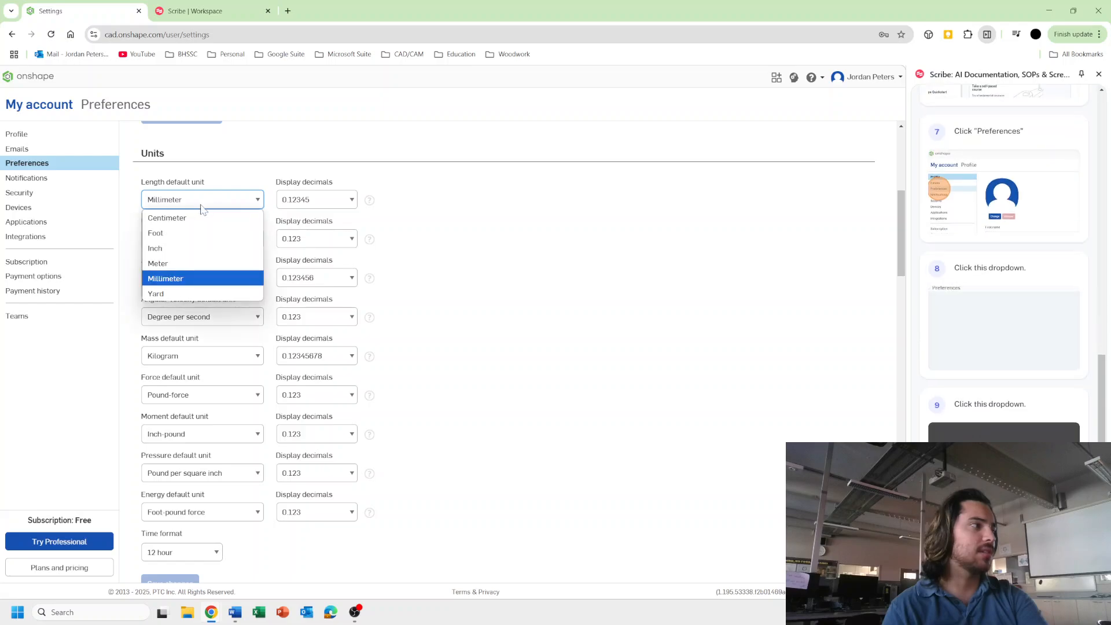
click(253, 198)
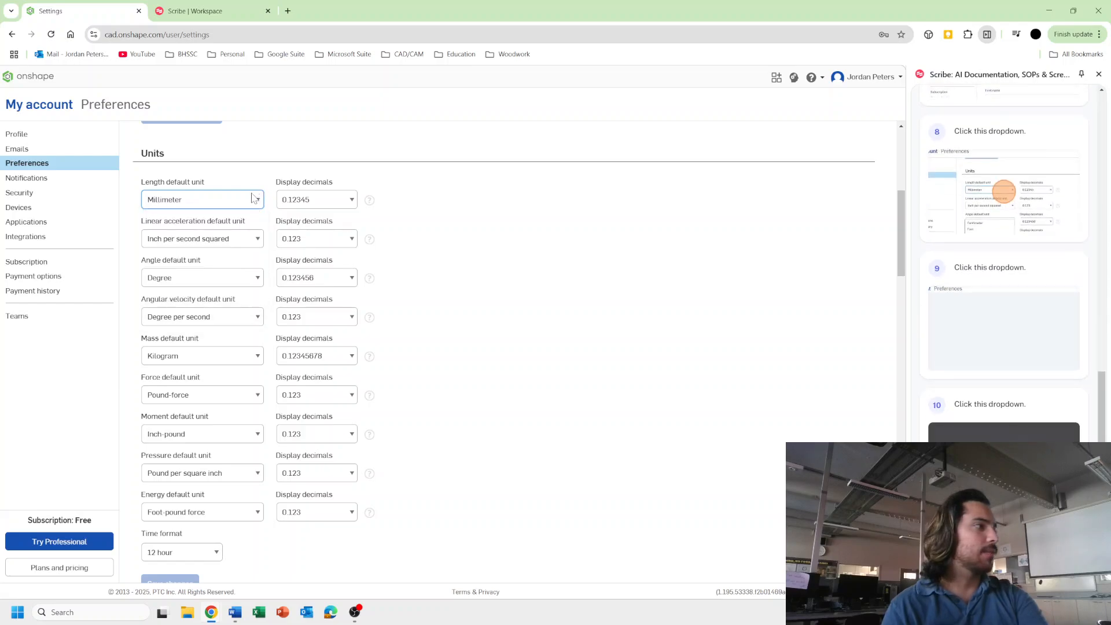
click(207, 238)
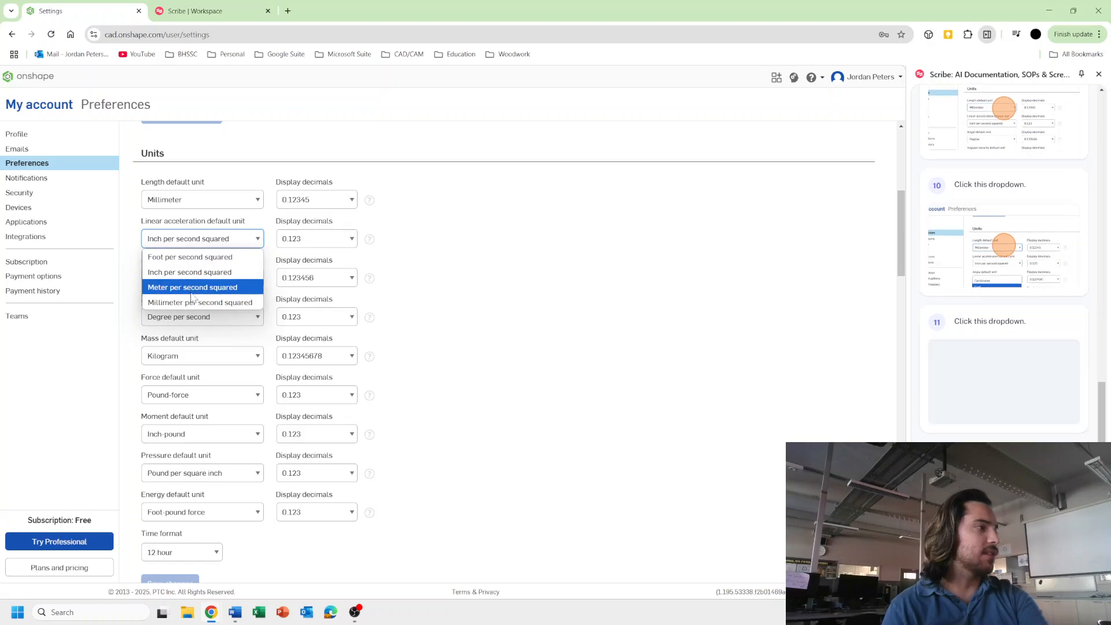
click(191, 285)
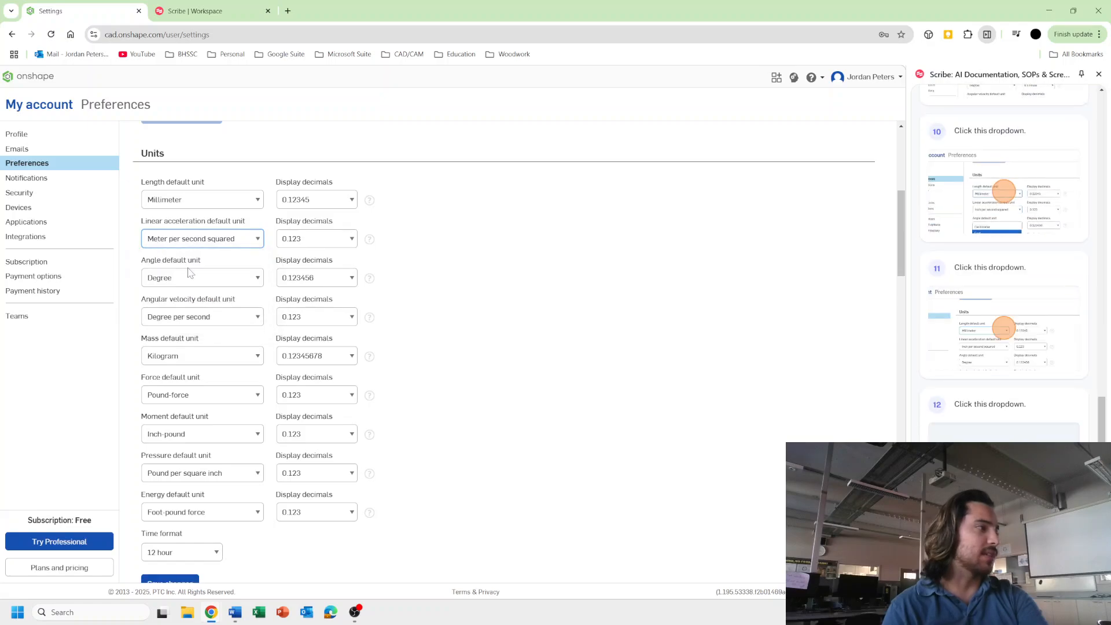
- Keep Degree per second as the default angular velocity unit and set the default force unit to Kilonewton
click(186, 318)
click(184, 332)
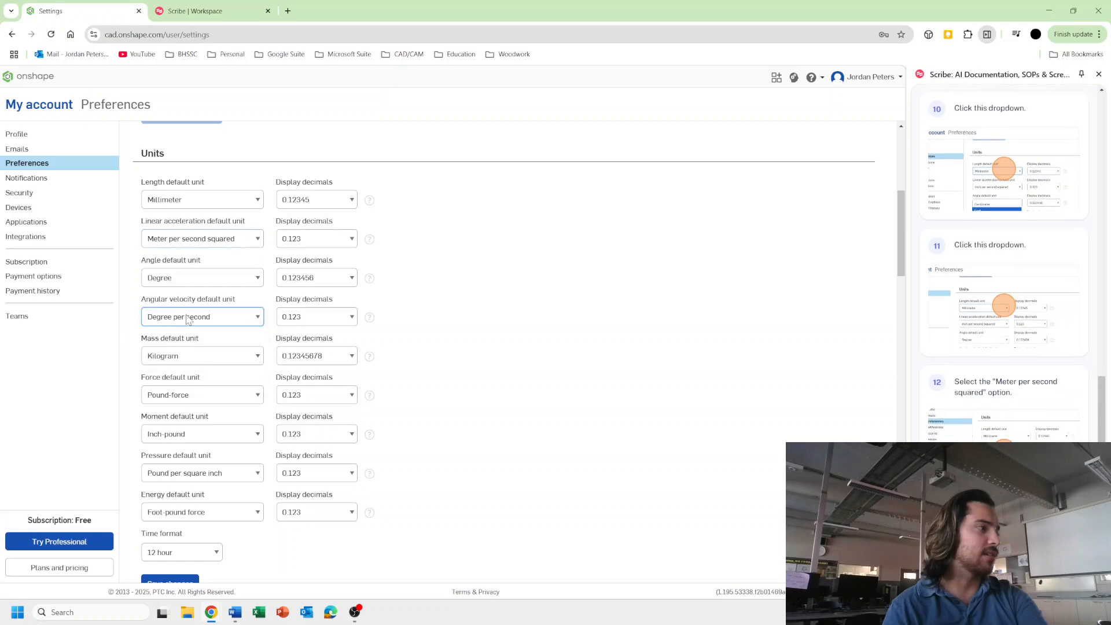
click(174, 396)
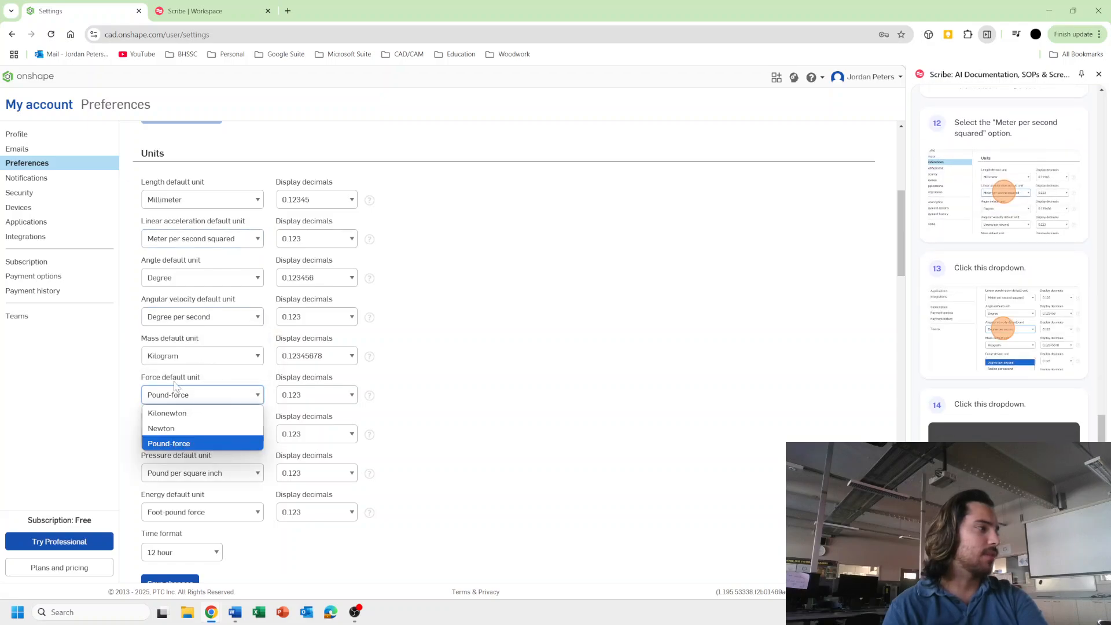
click(179, 415)
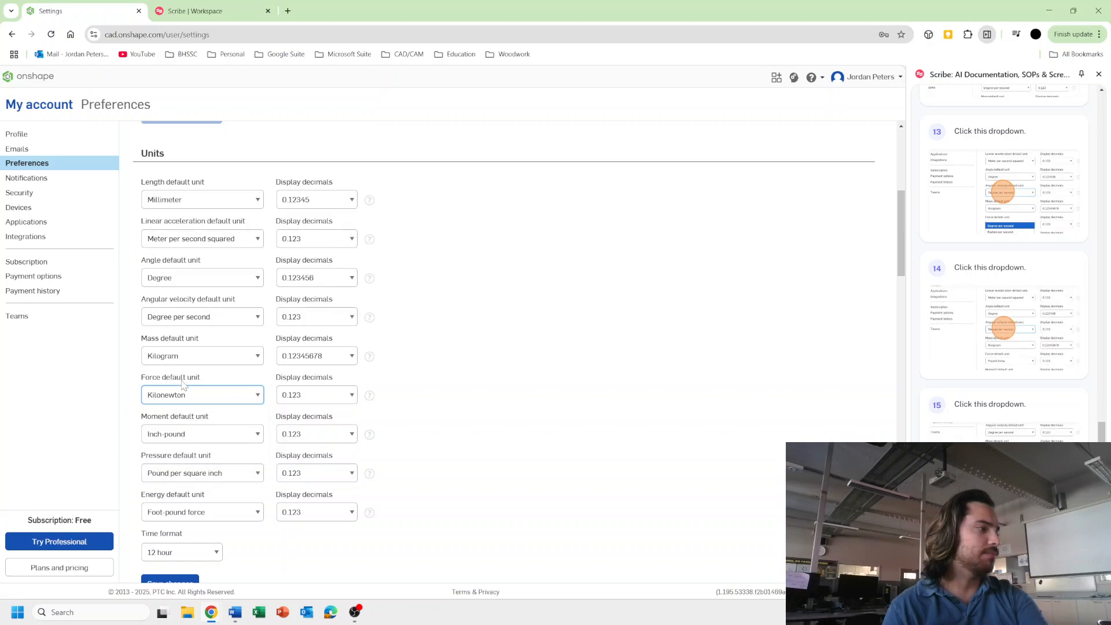
- Set the default moment unit to Newton-meter and the default pressure unit to Kilopascal
click(183, 434)
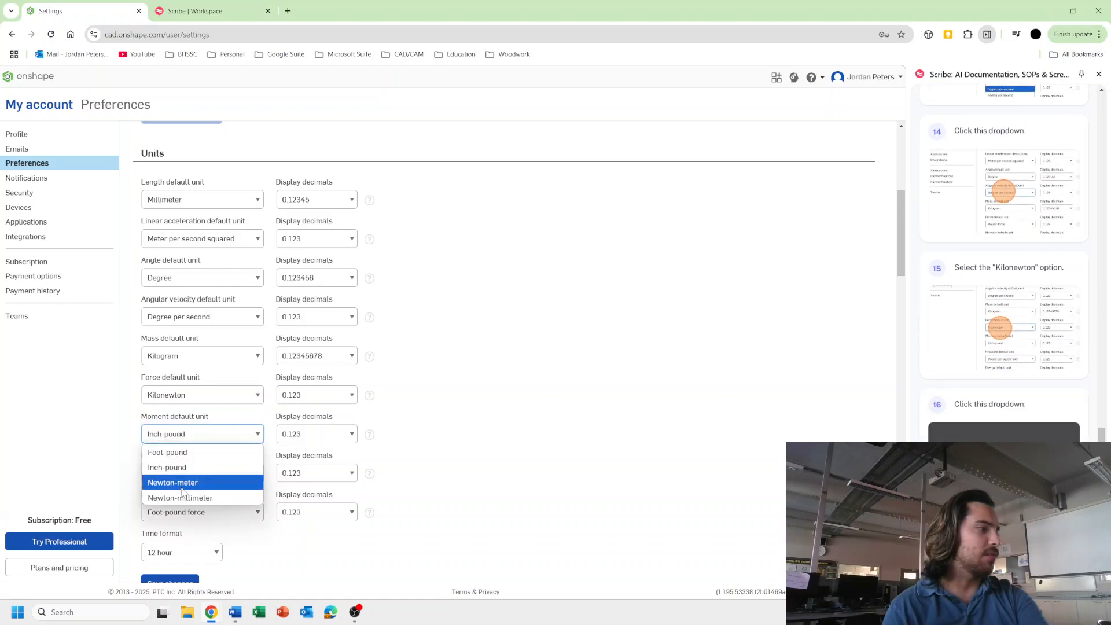
click(182, 488)
click(191, 473)
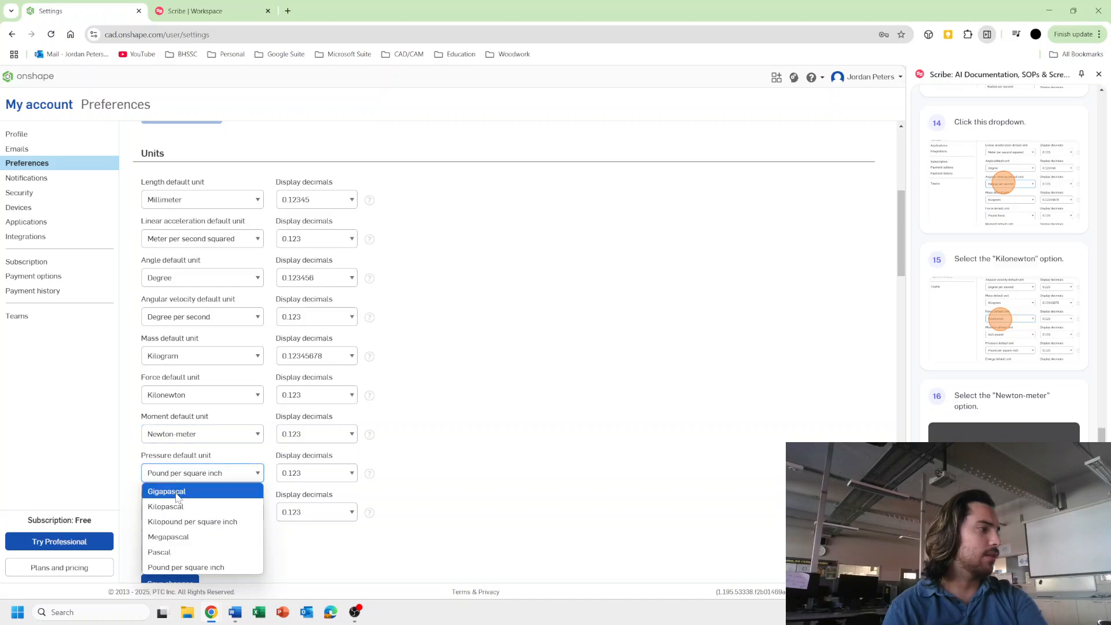
click(181, 509)
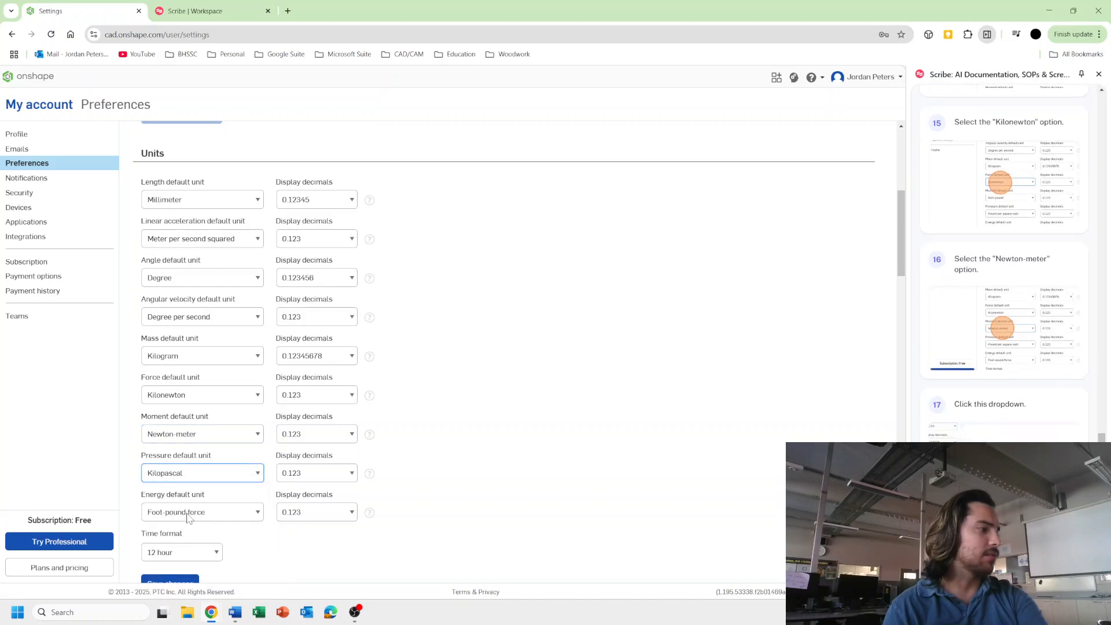
- Set the default energy unit to Joule and save the changes to the unit preferences
click(187, 512)
click(186, 547)
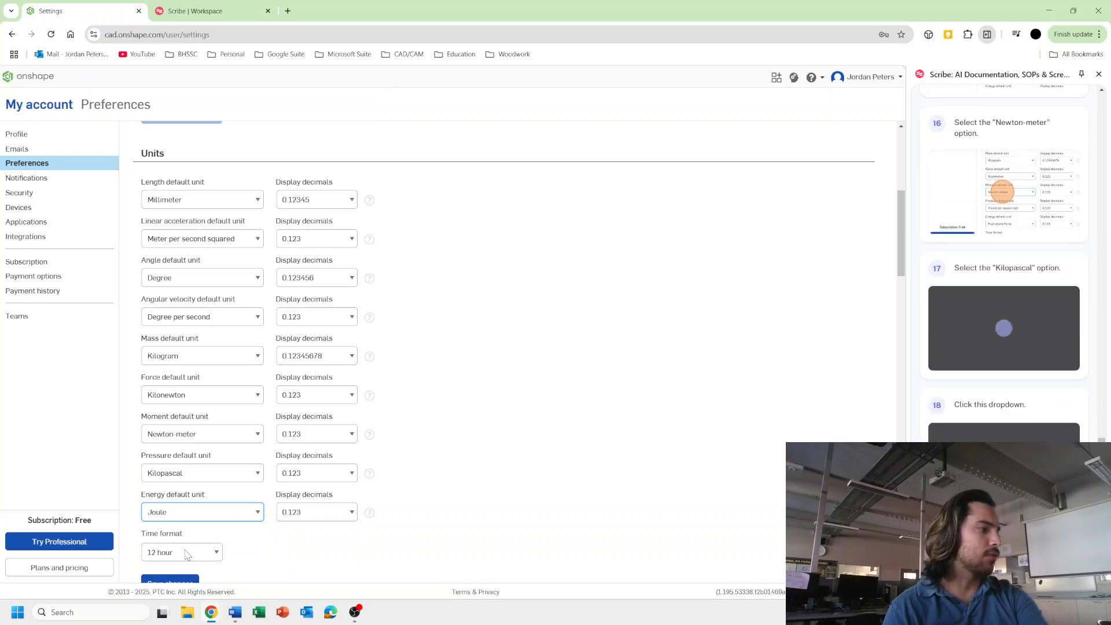
scroll(183, 507, down, 2)
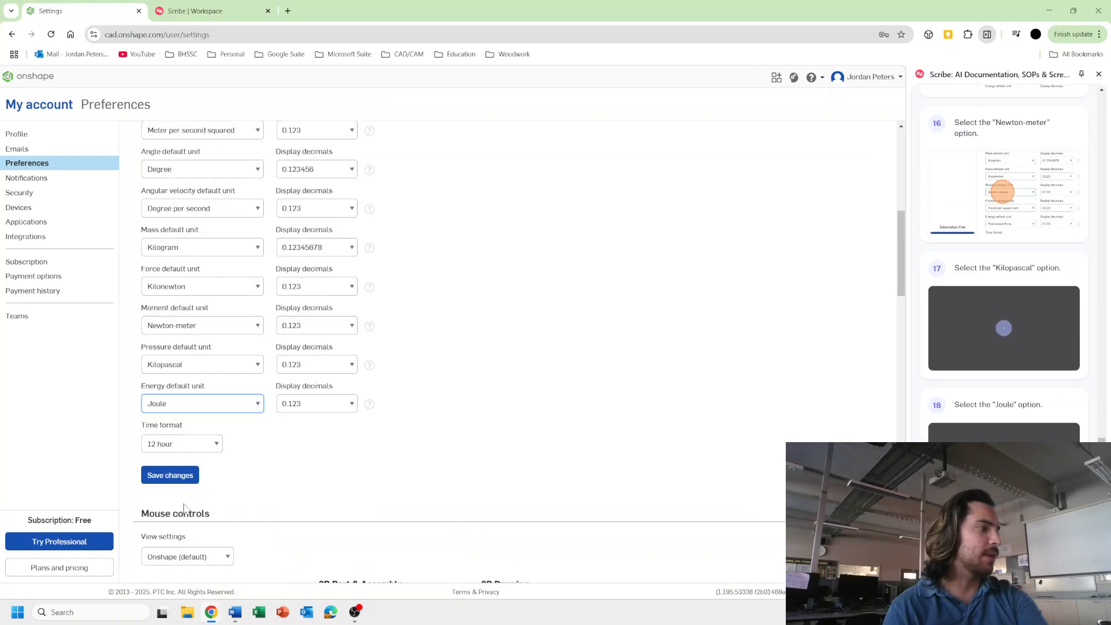
click(173, 476)
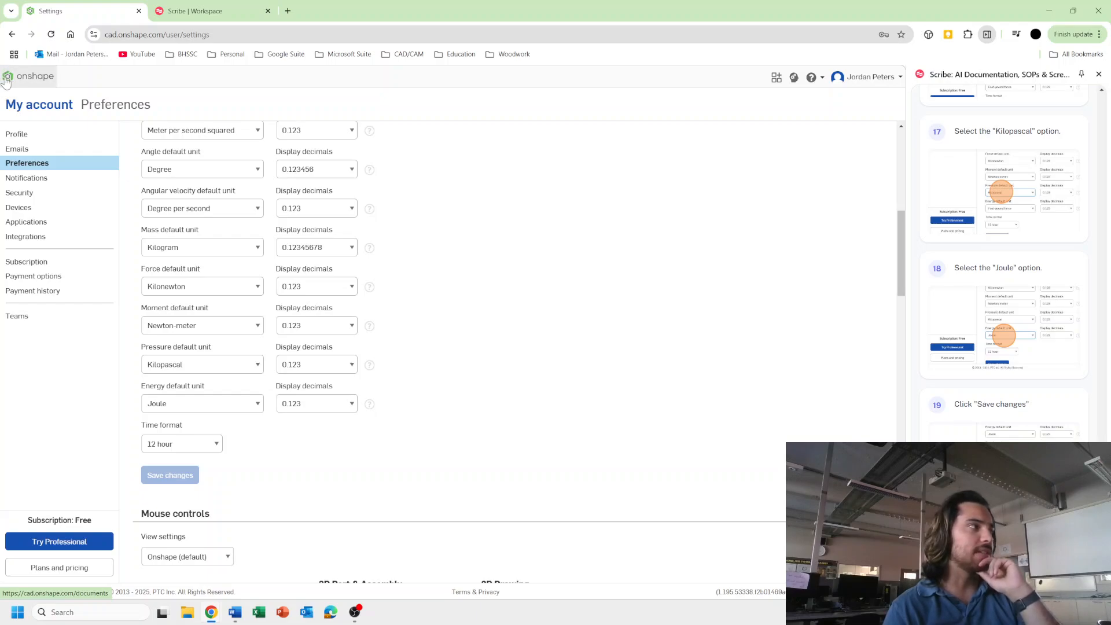
- Return to the documents page and create a public document named No1.Square-Block in Owned by me
click(7, 81)
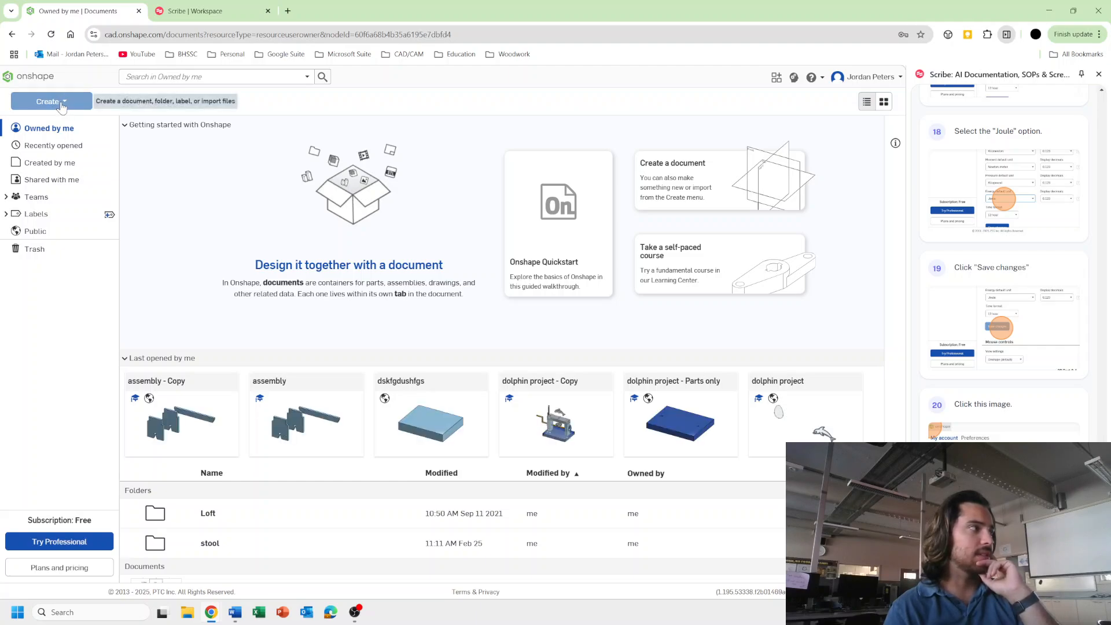
click(62, 105)
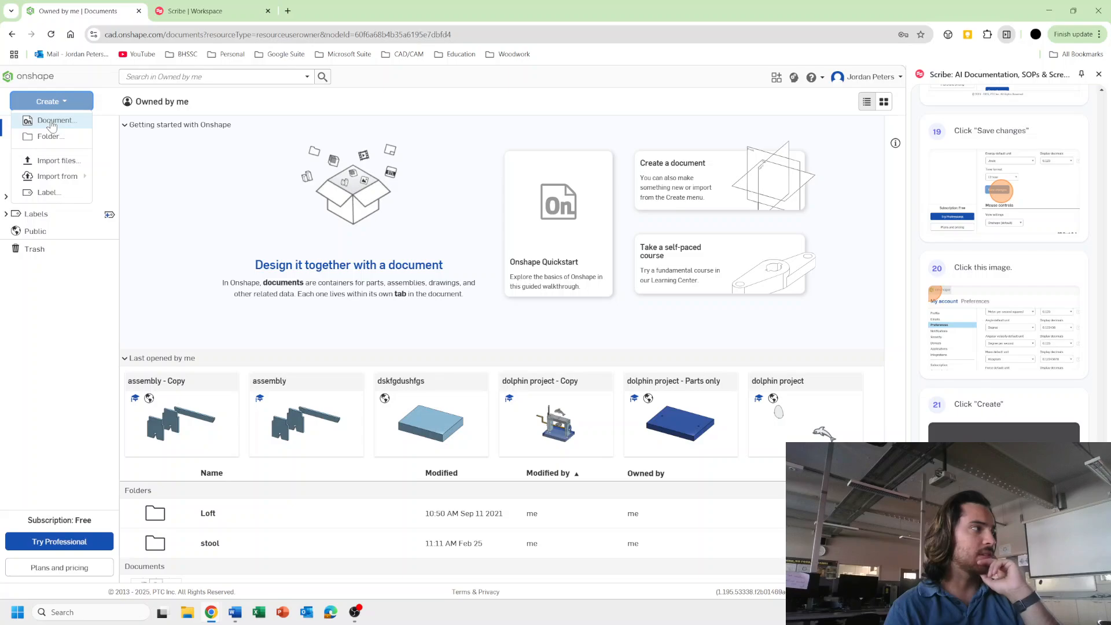
click(51, 120)
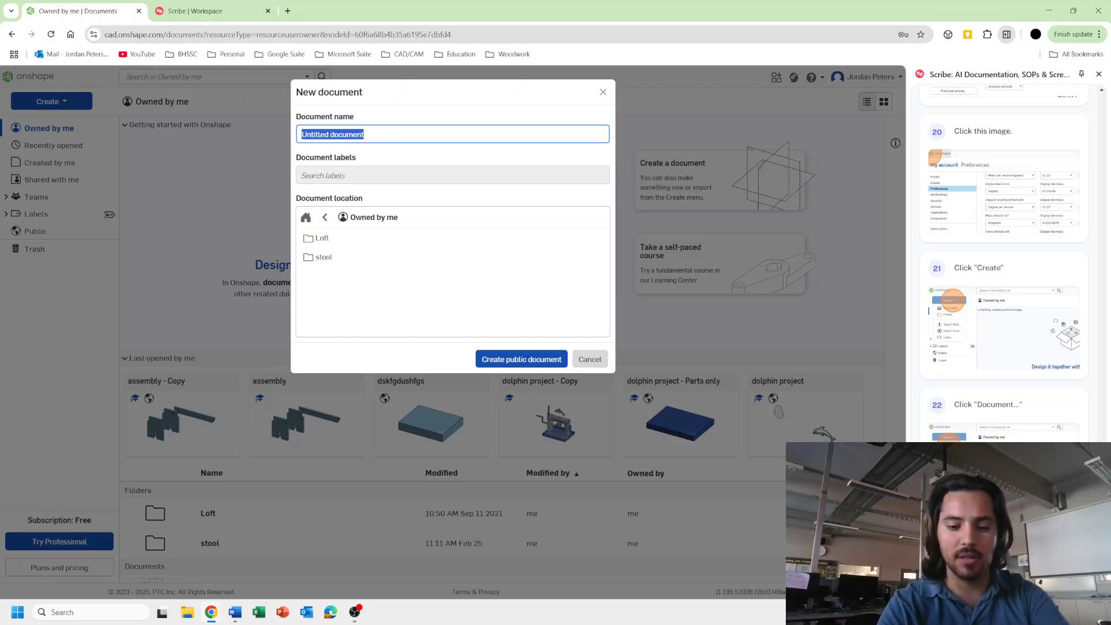
text(No1.Square-Block)
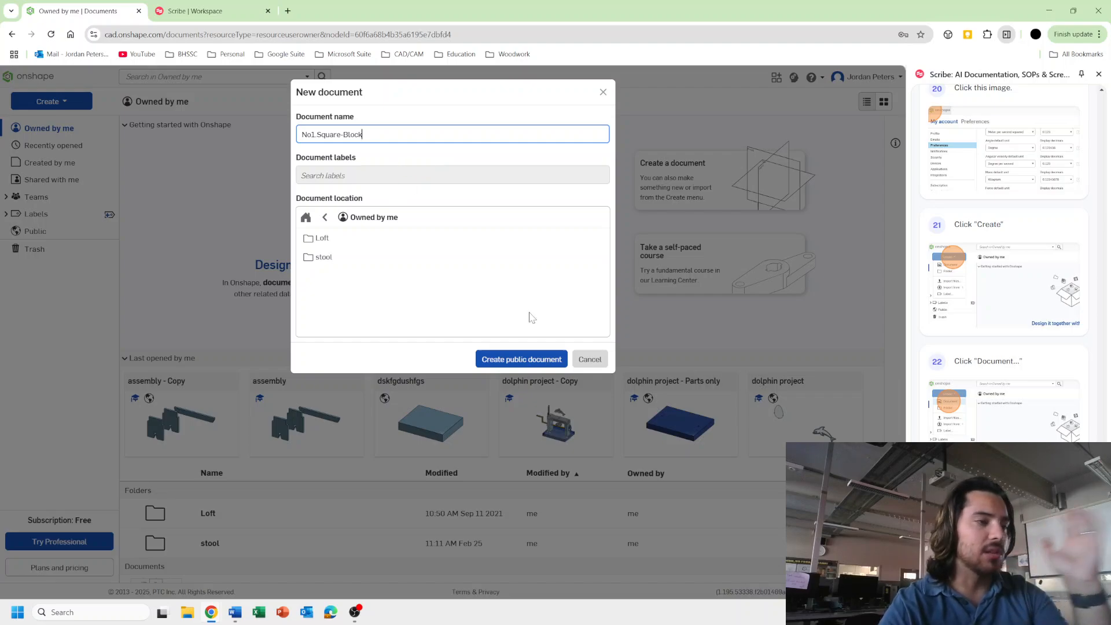
click(536, 359)
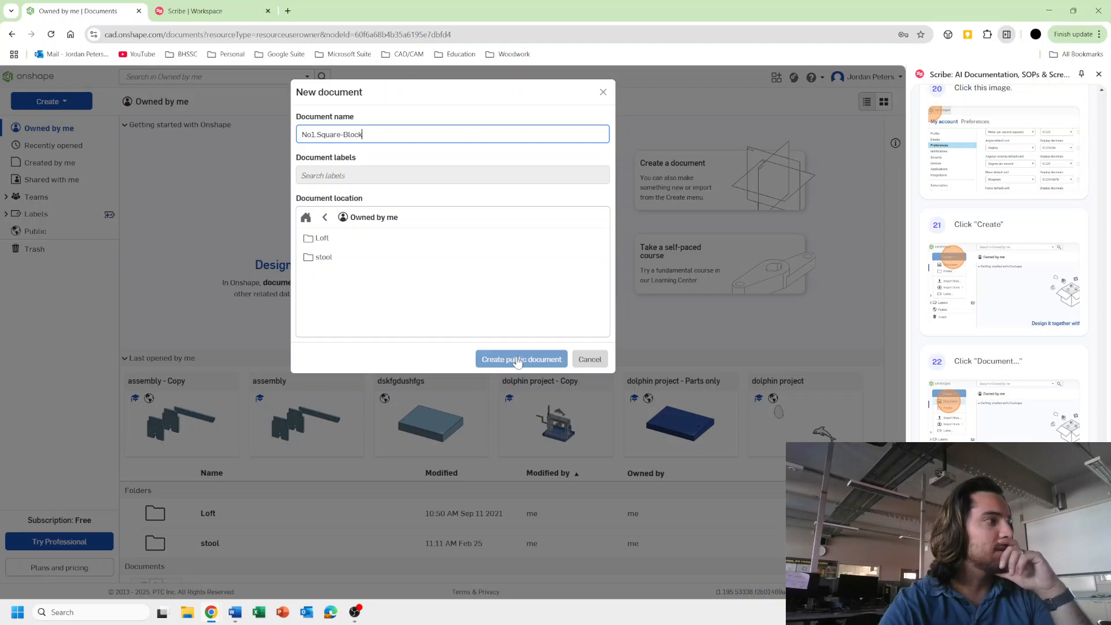
click(517, 359)
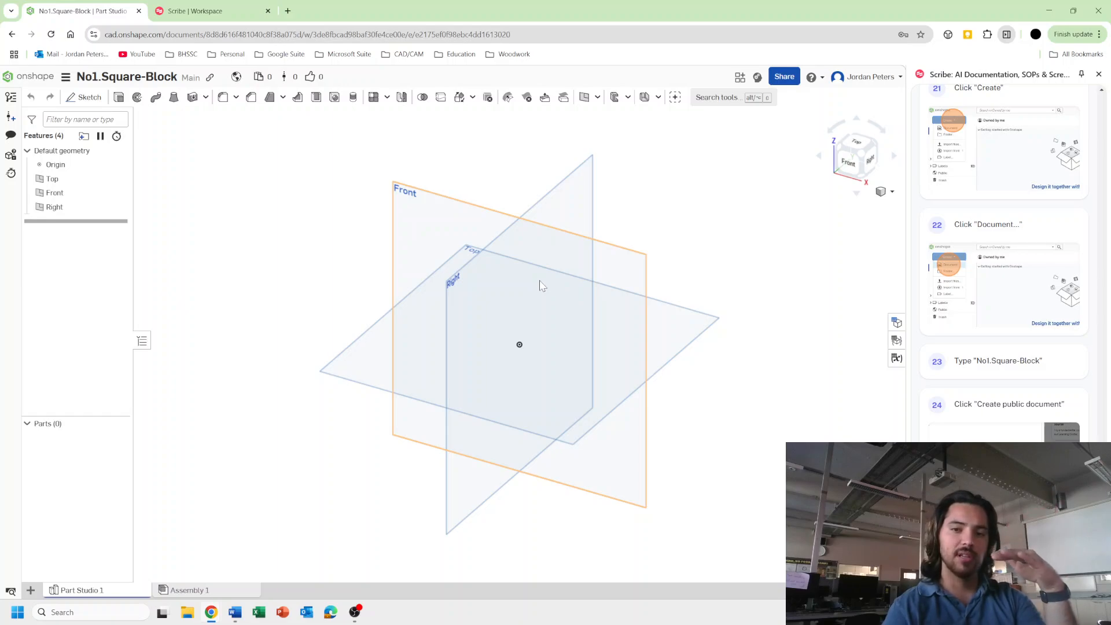
- Highlight the Top and Right planes in turn and examine their orientation from different view directions
click(660, 344)
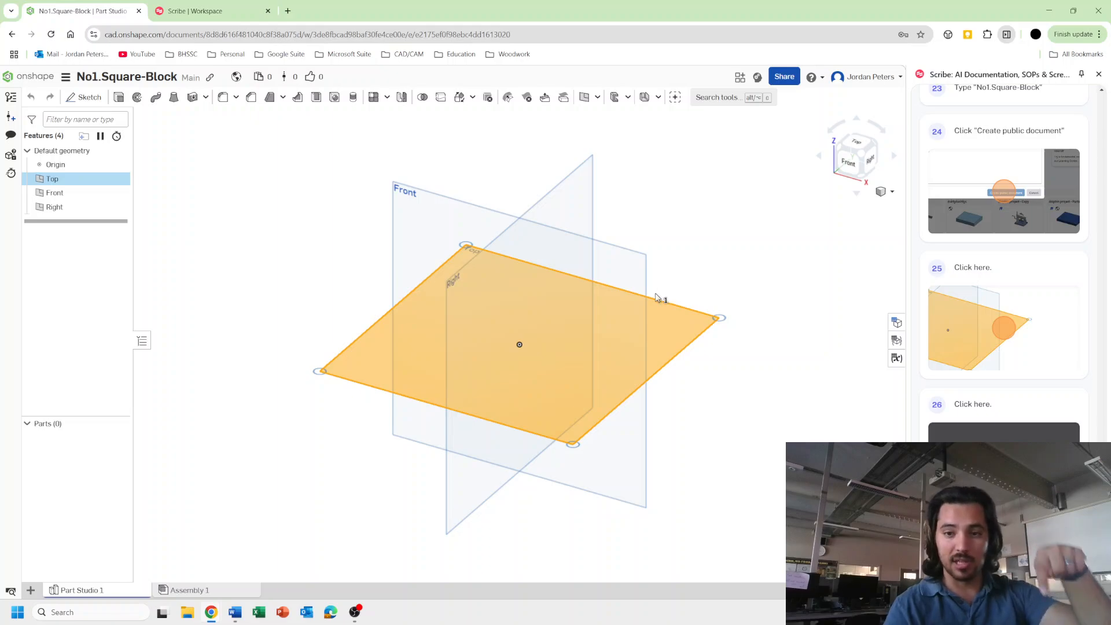
click(863, 180)
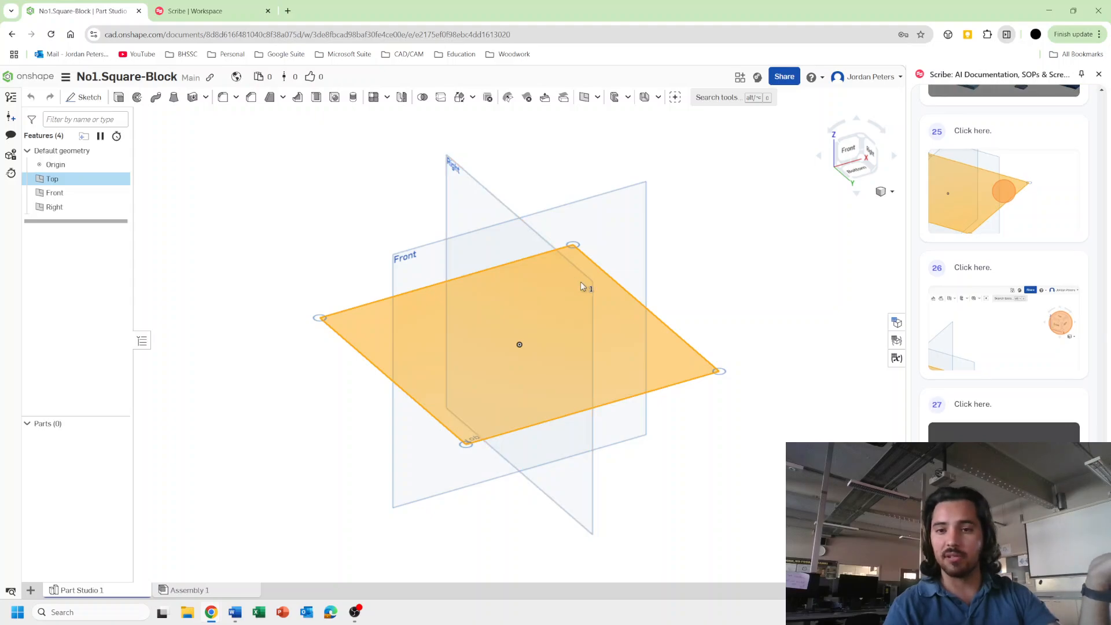
click(863, 136)
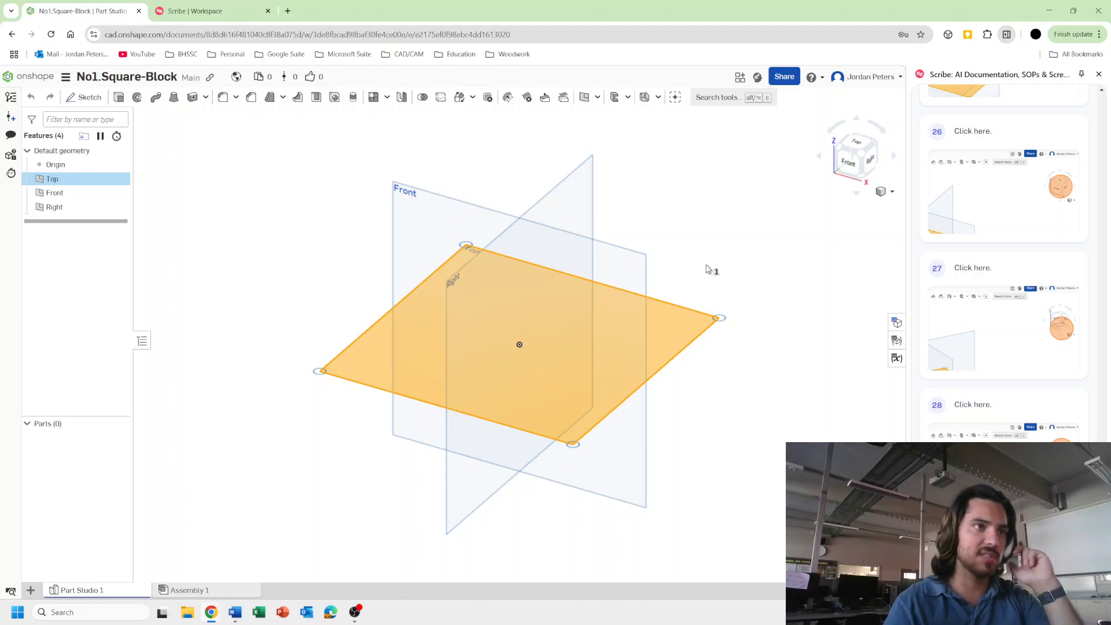
click(660, 218)
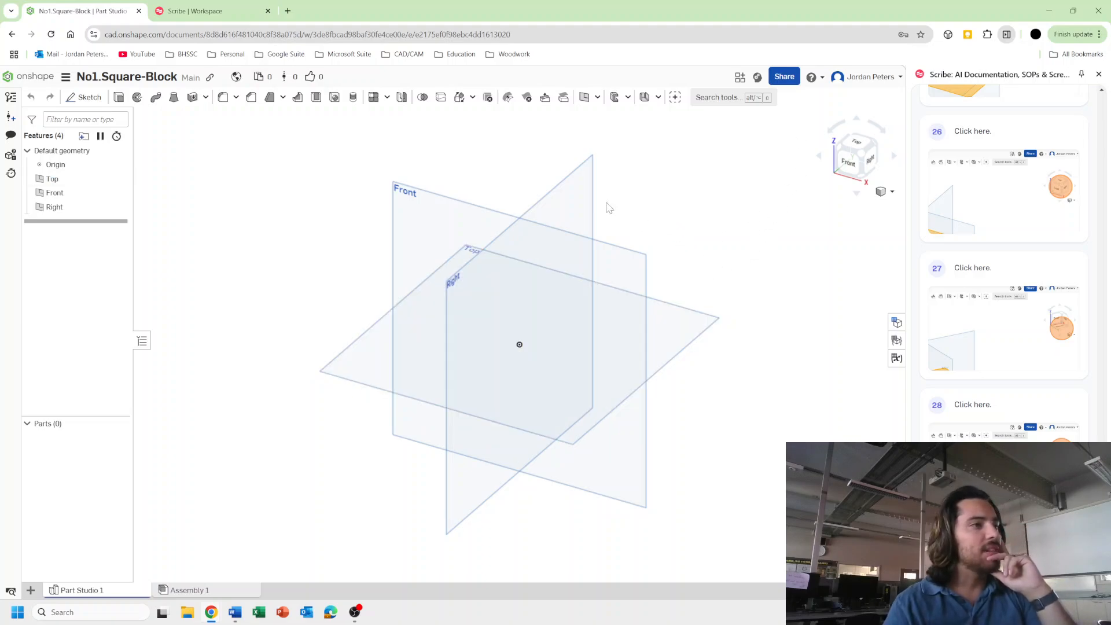
click(582, 181)
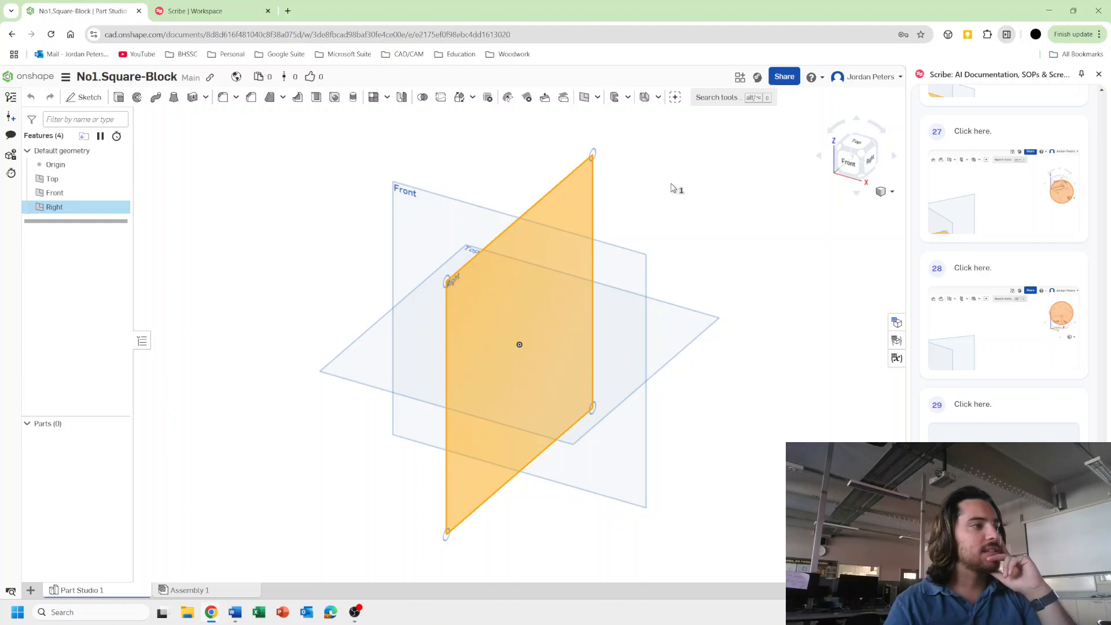
click(840, 149)
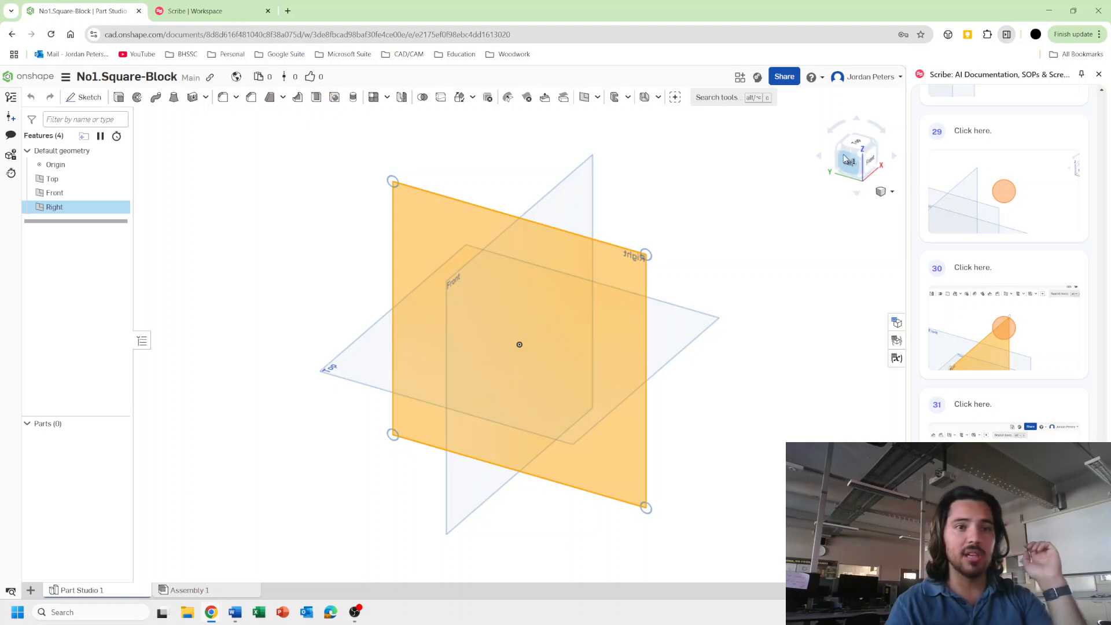
click(874, 149)
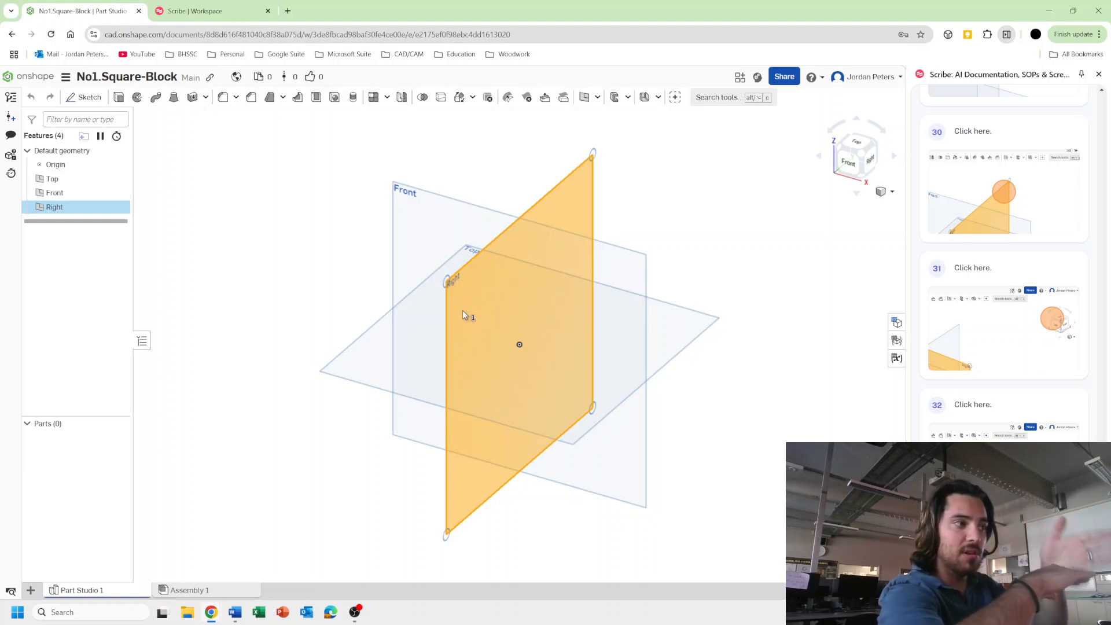
click(865, 154)
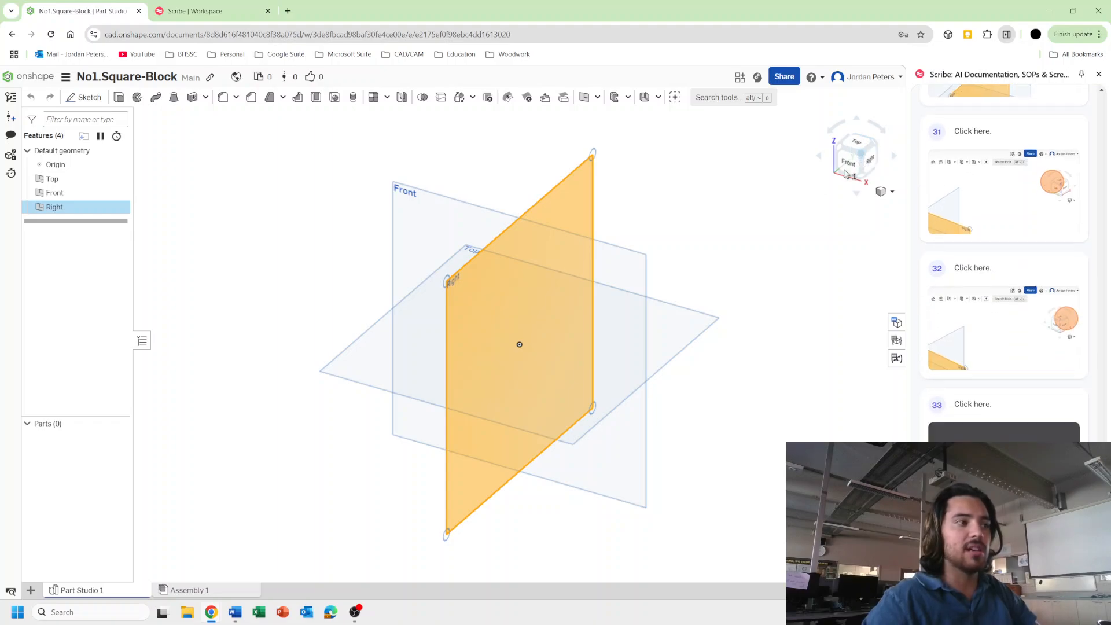
- Highlight the Front plane in place of the Right plane and examine its orientation from different view directions
click(706, 217)
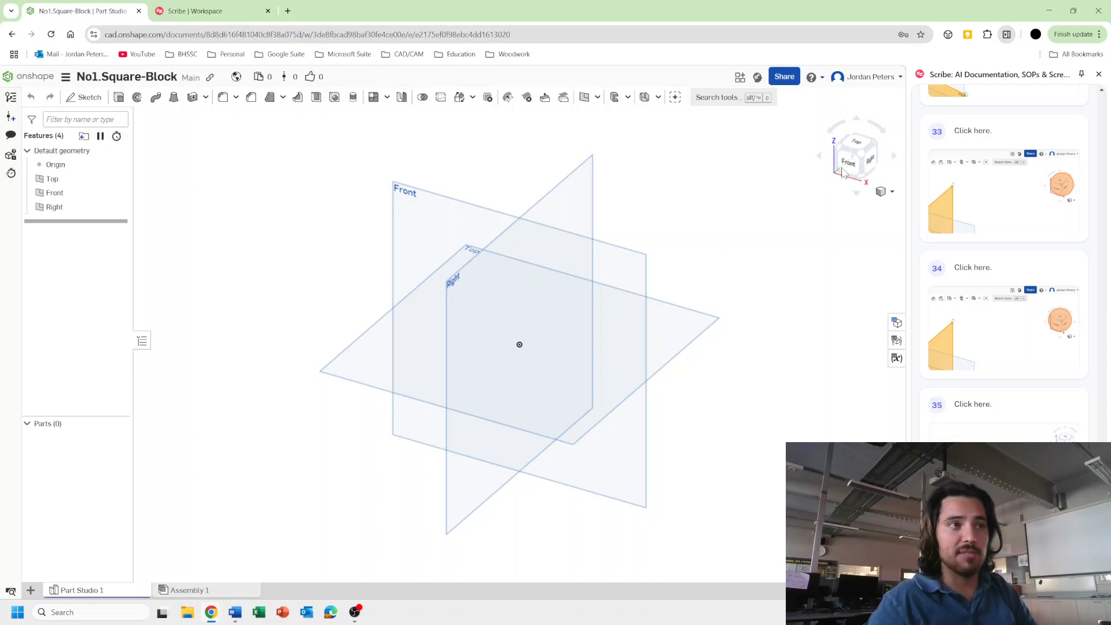
click(603, 265)
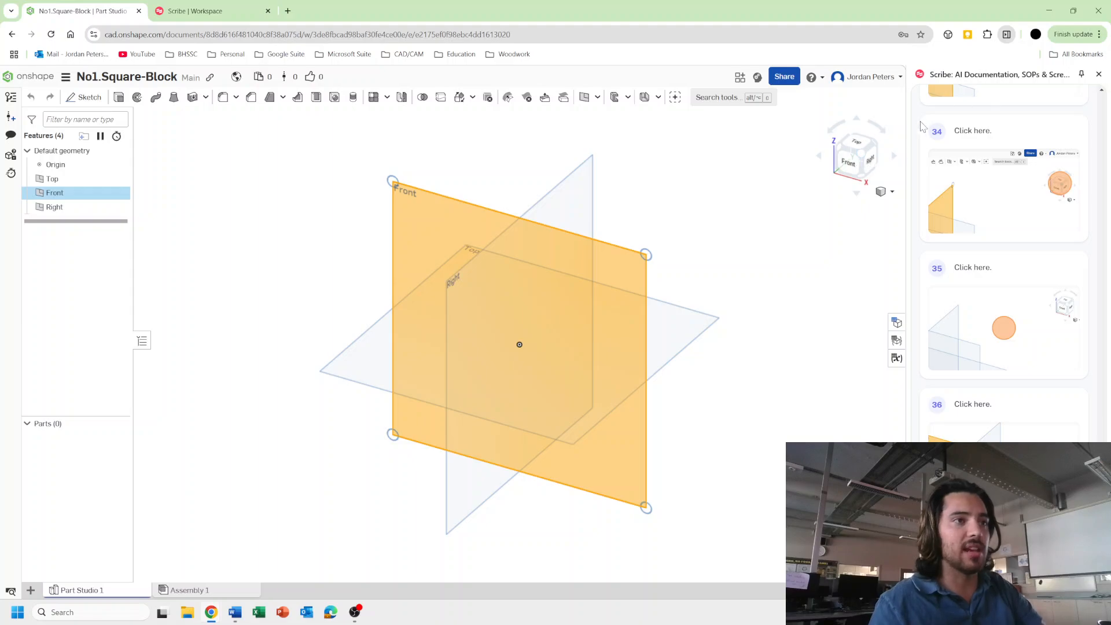
click(875, 148)
click(842, 150)
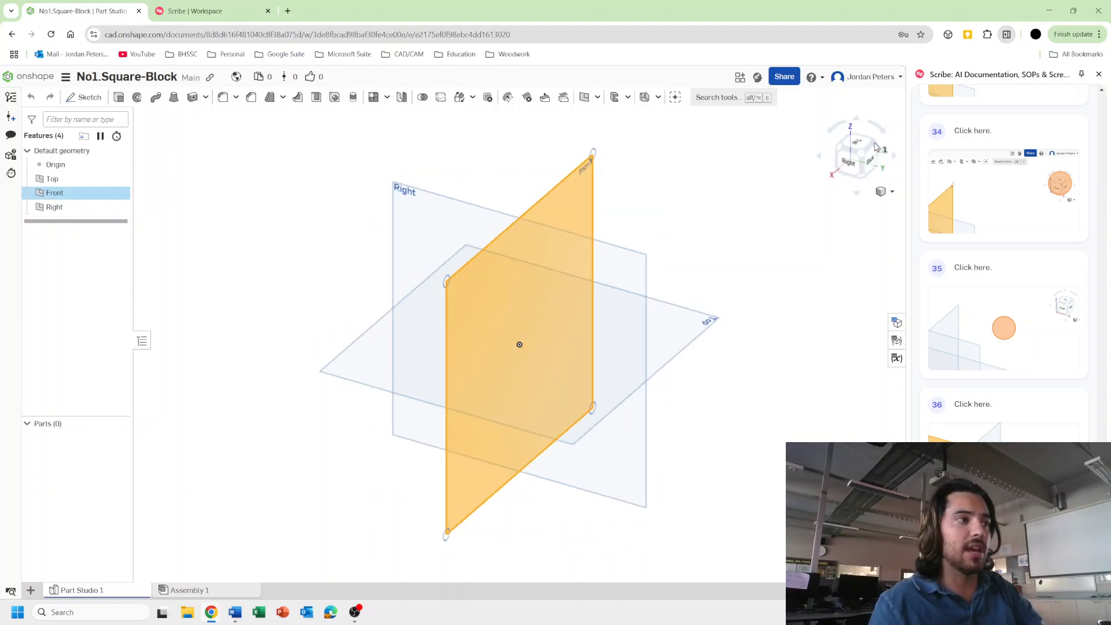
click(840, 150)
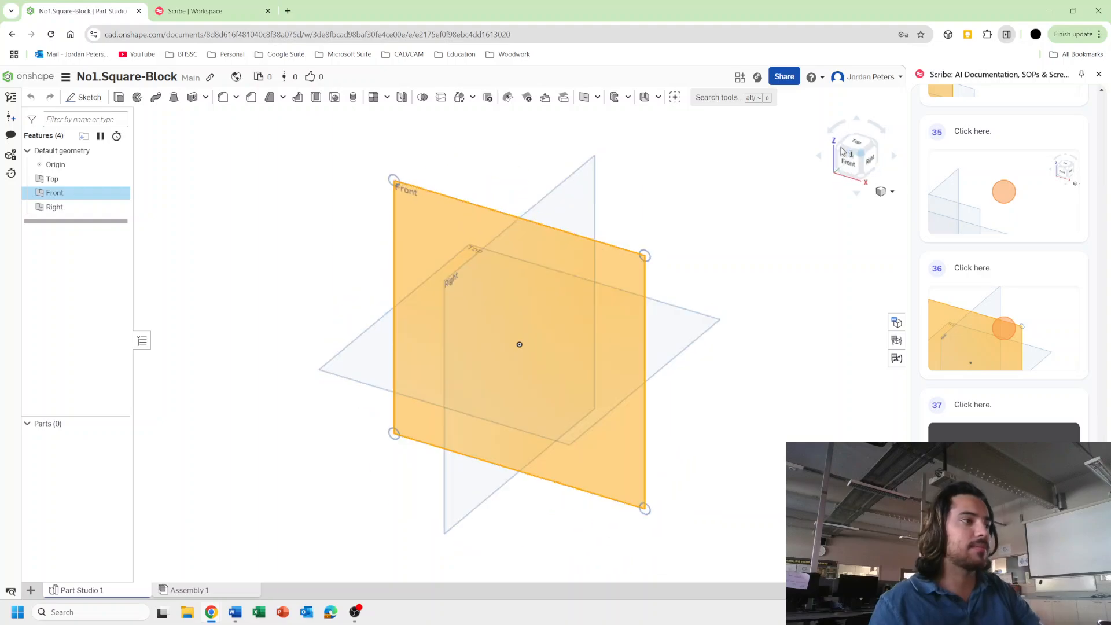
click(687, 216)
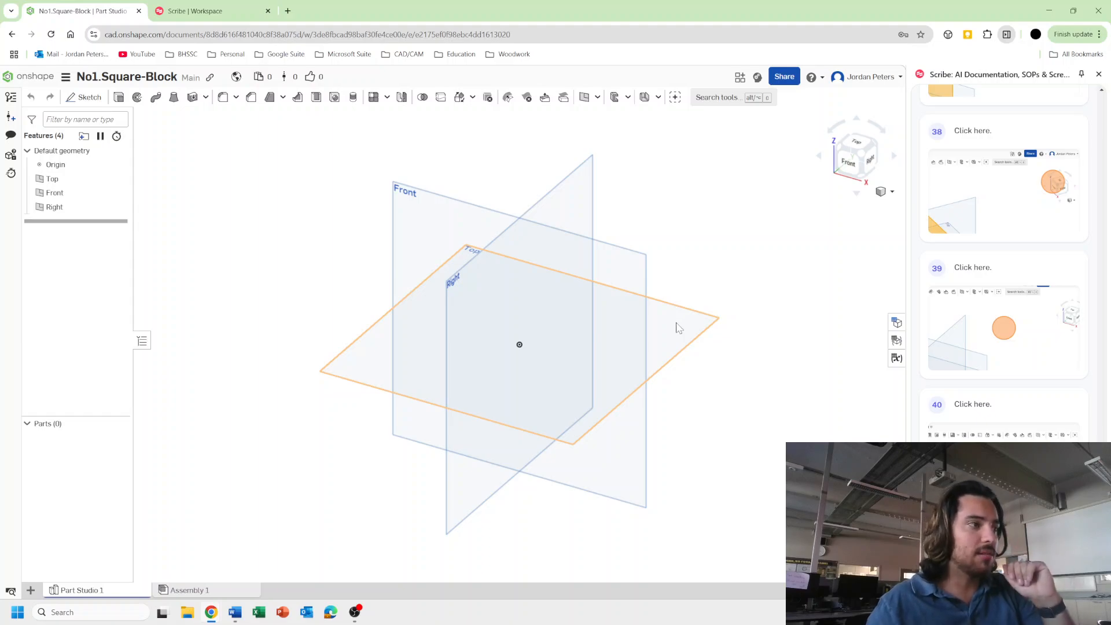
- Highlight the Top and Front planes to compare their orientation, and clear the selection
click(677, 328)
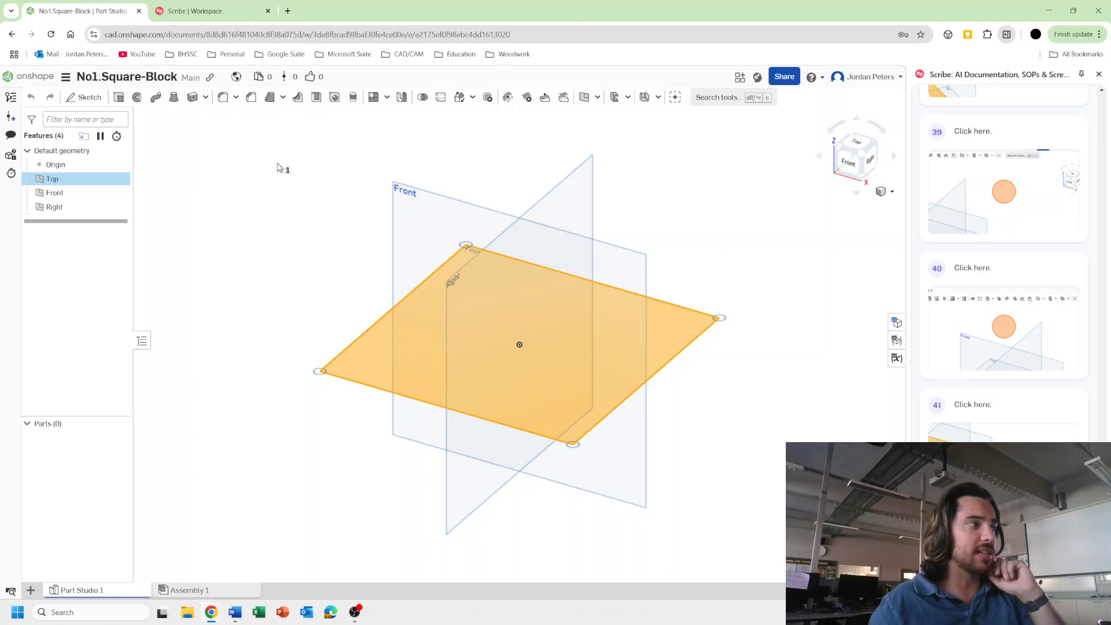
click(404, 198)
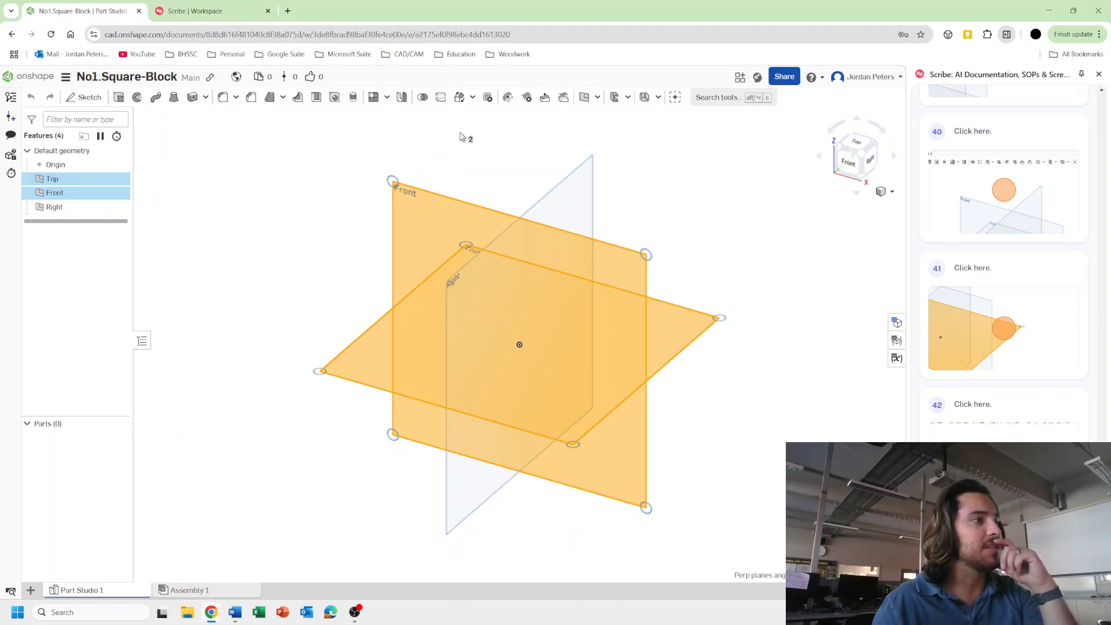
click(242, 224)
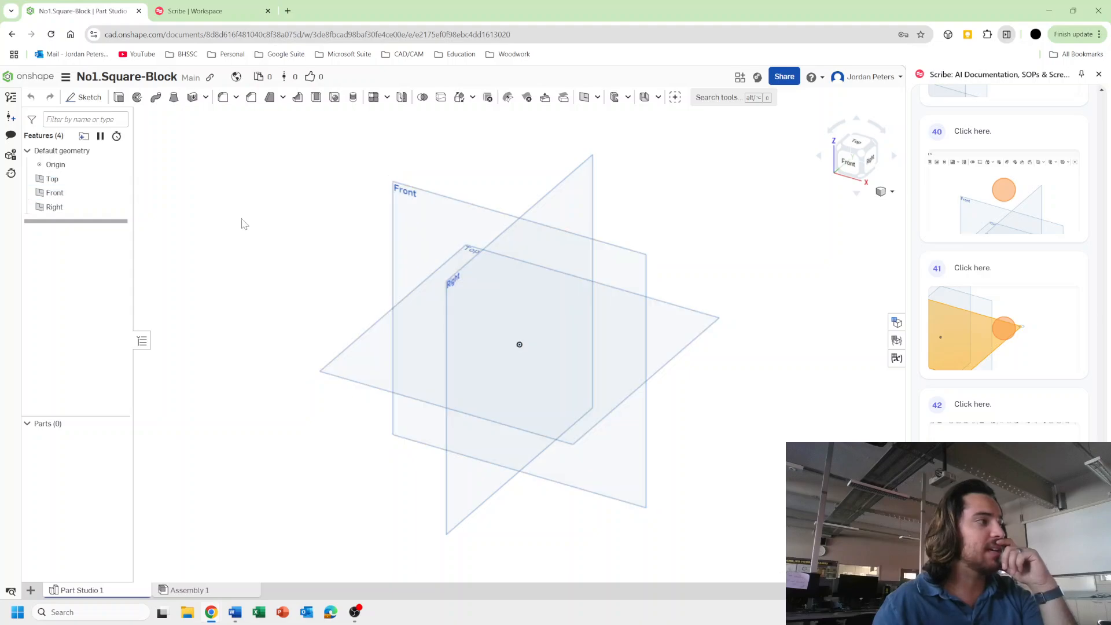
click(374, 362)
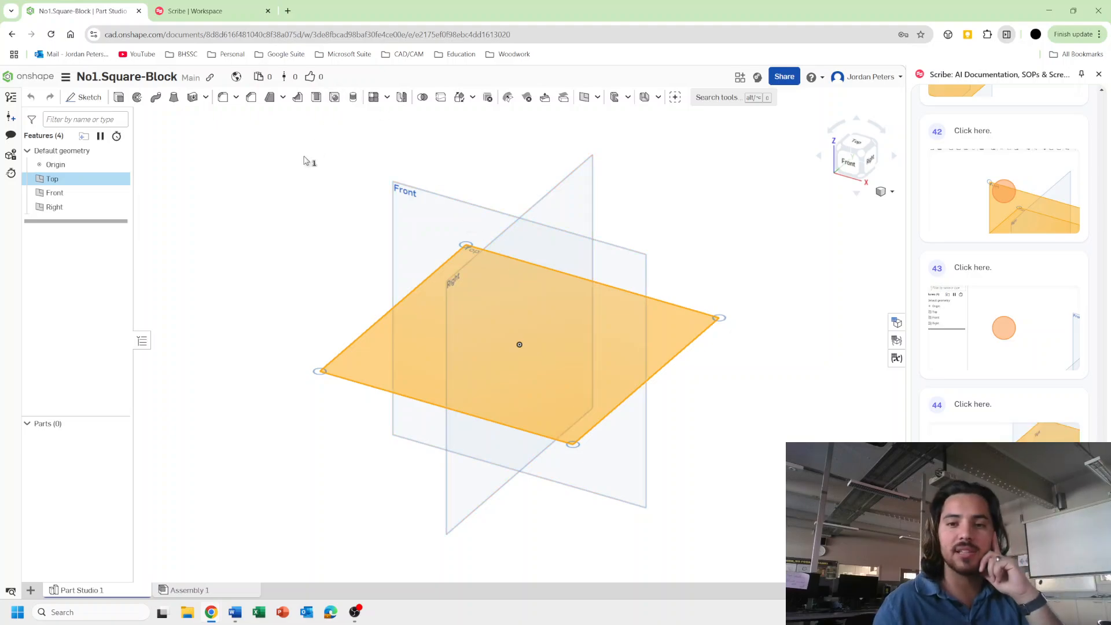
click(268, 193)
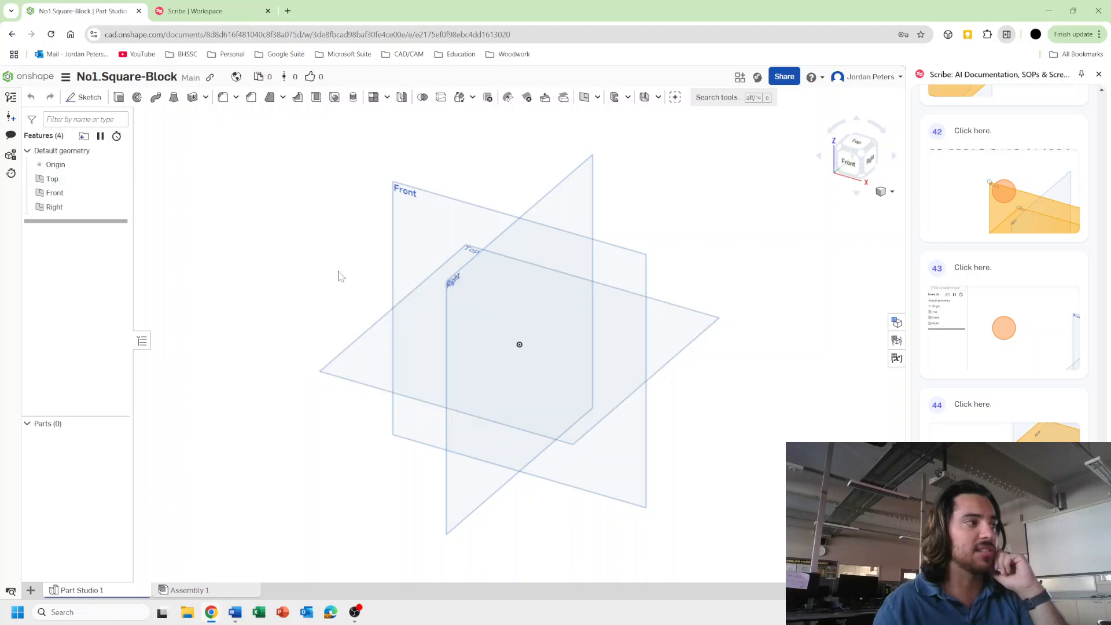
- Start a new sketch on the Top plane
click(376, 373)
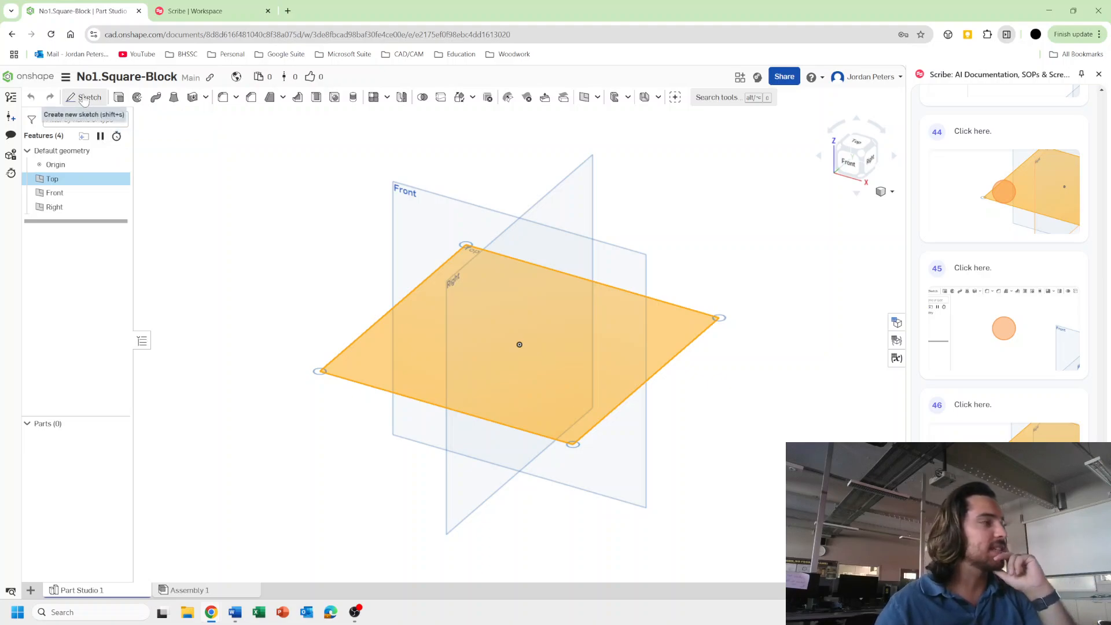
key(Escape)
click(91, 99)
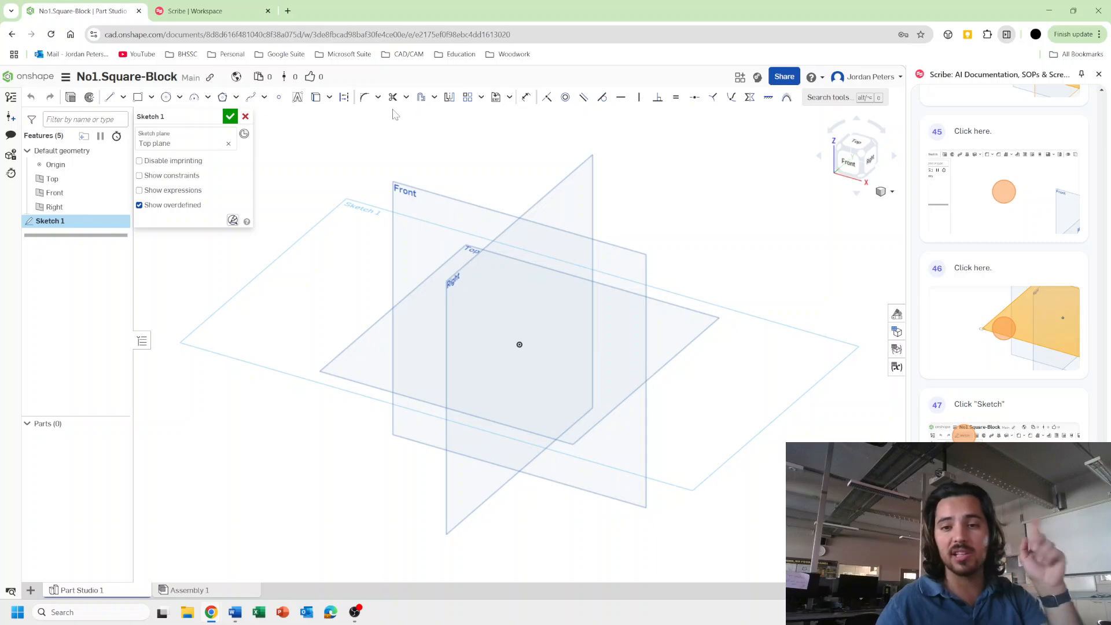
click(525, 100)
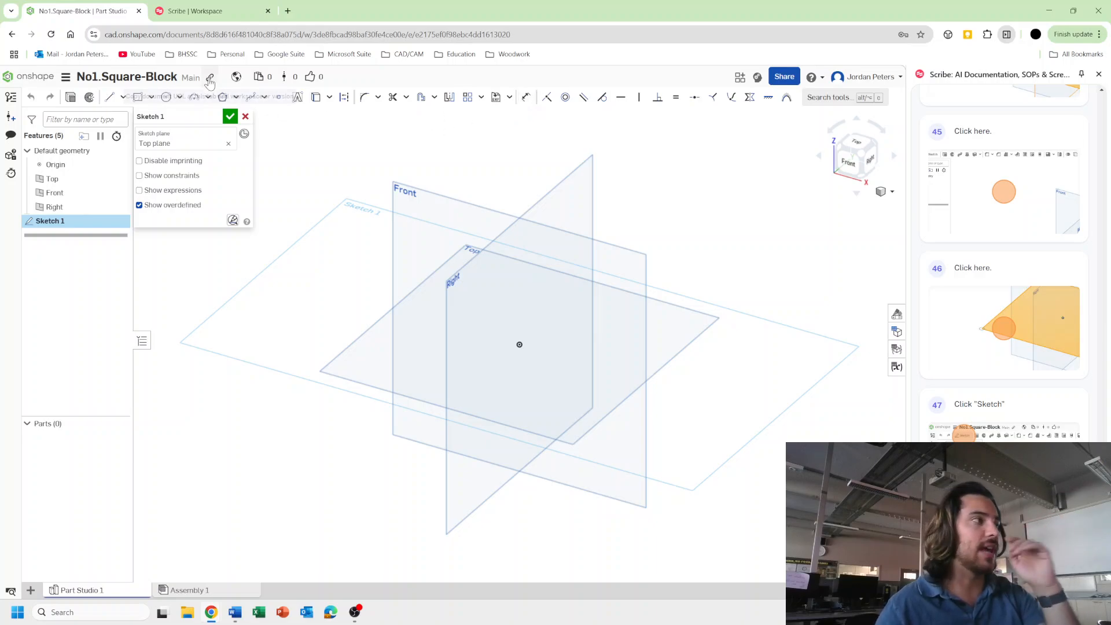
- Draw a trial center point rectangle on the Top plane, centred on the origin
click(152, 99)
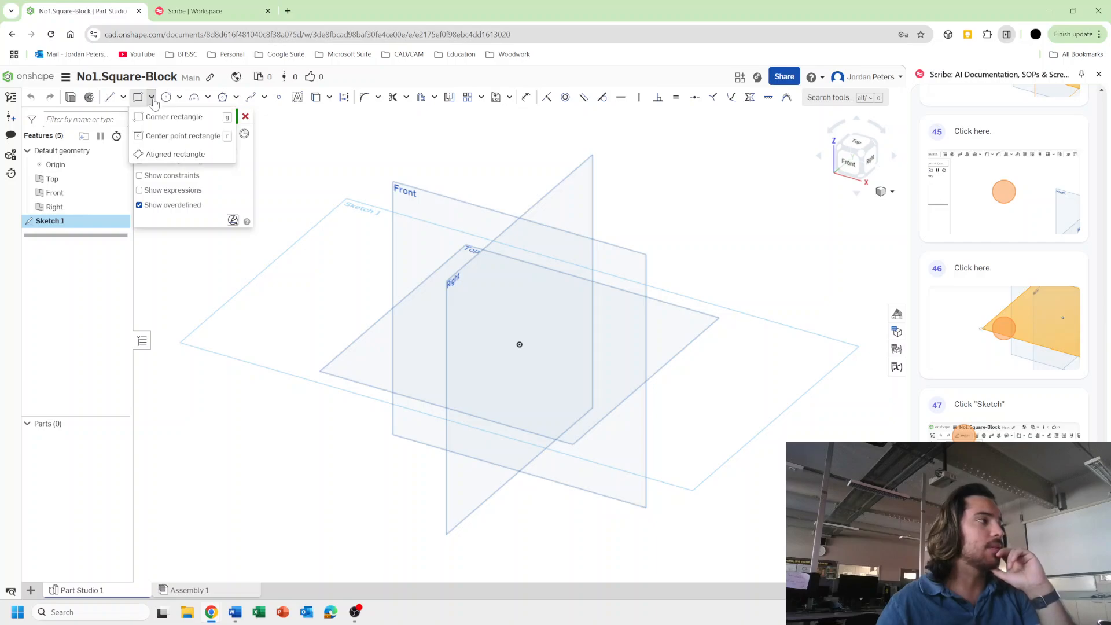
click(172, 137)
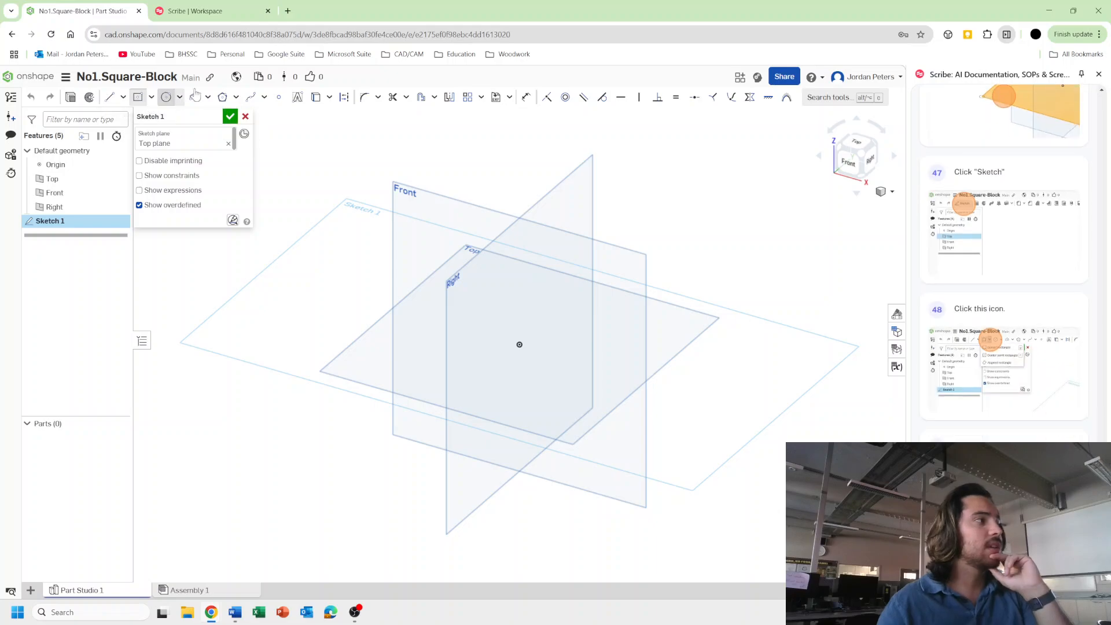
click(519, 345)
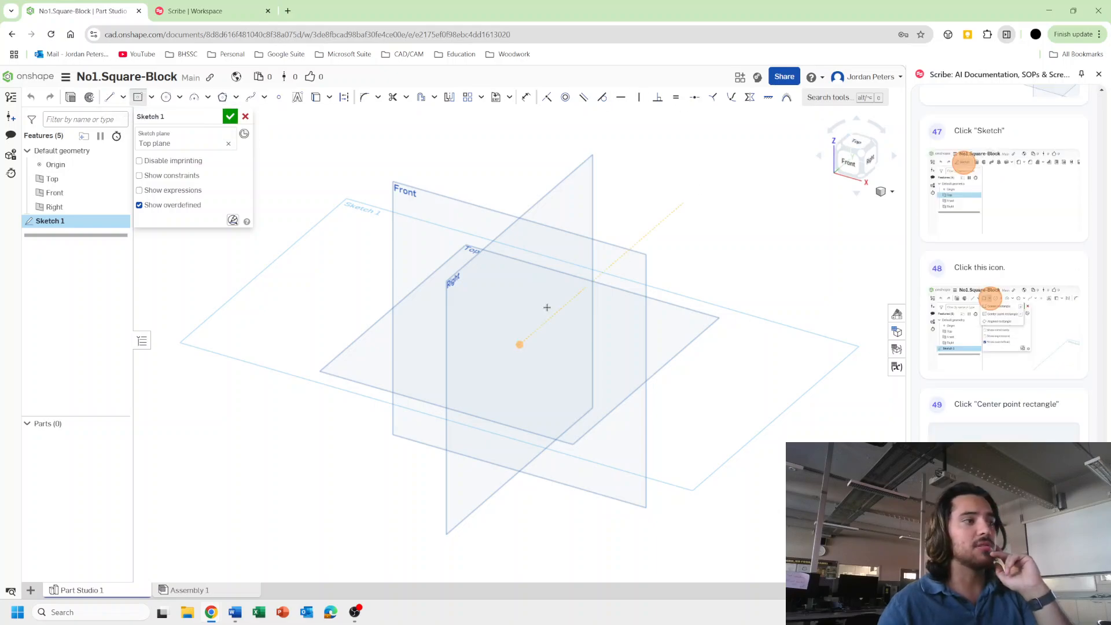
click(519, 345)
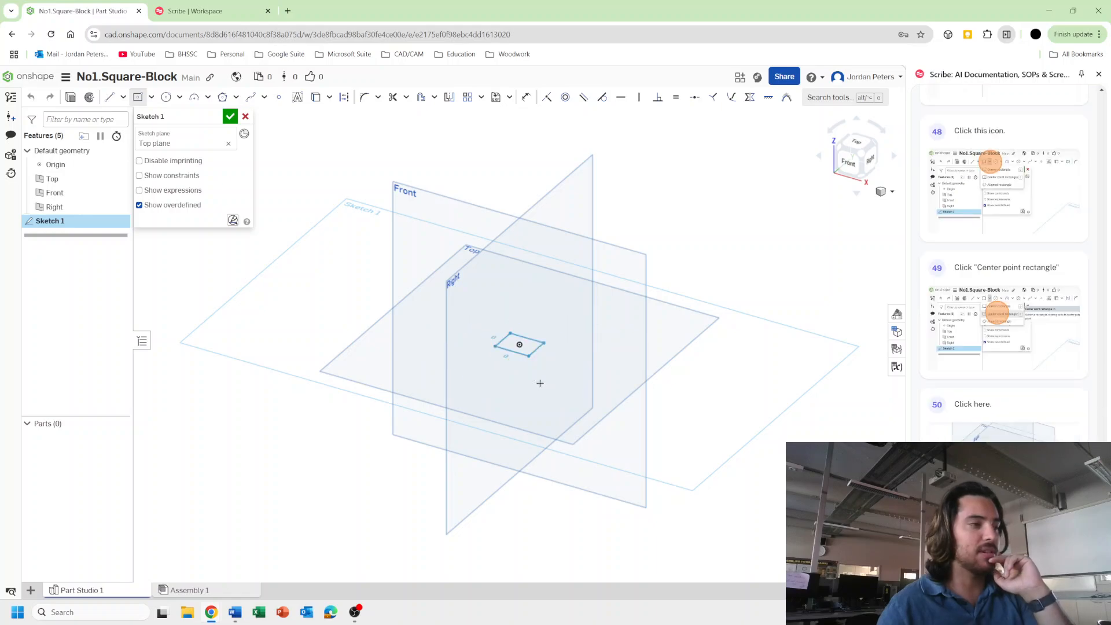
click(546, 398)
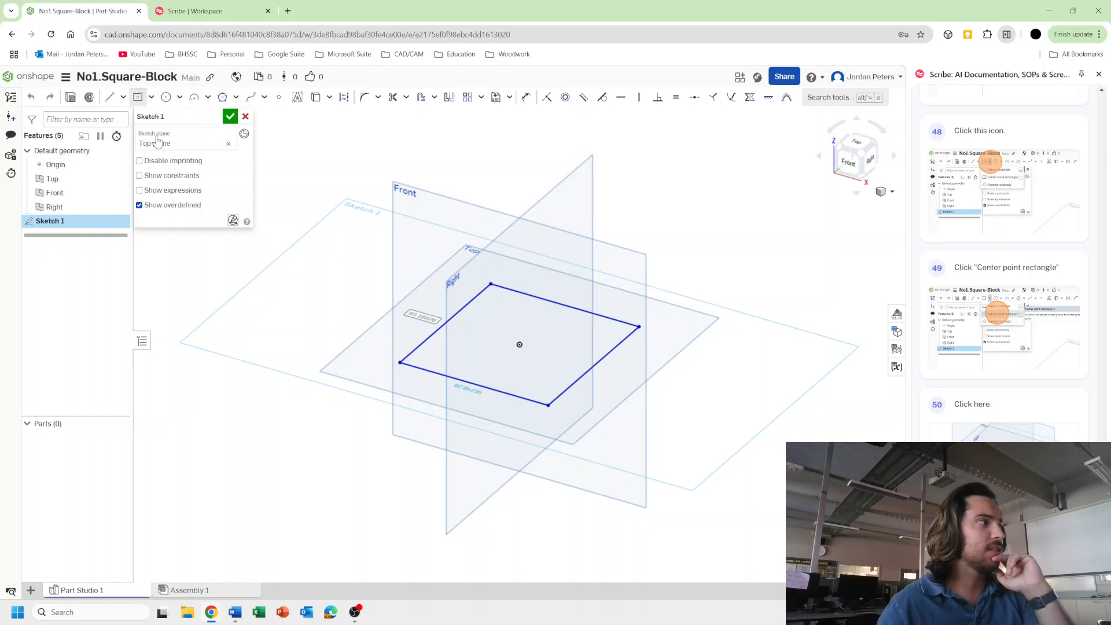
- Draw a corner rectangle starting at the origin for comparison, and undo both rectangles
click(151, 96)
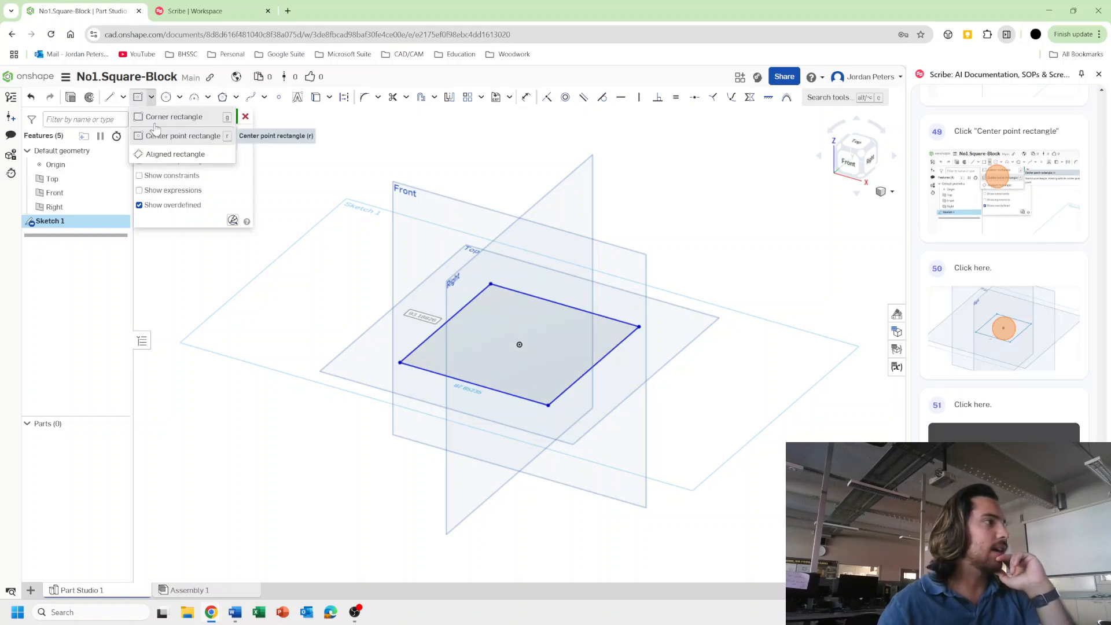
click(162, 135)
click(519, 345)
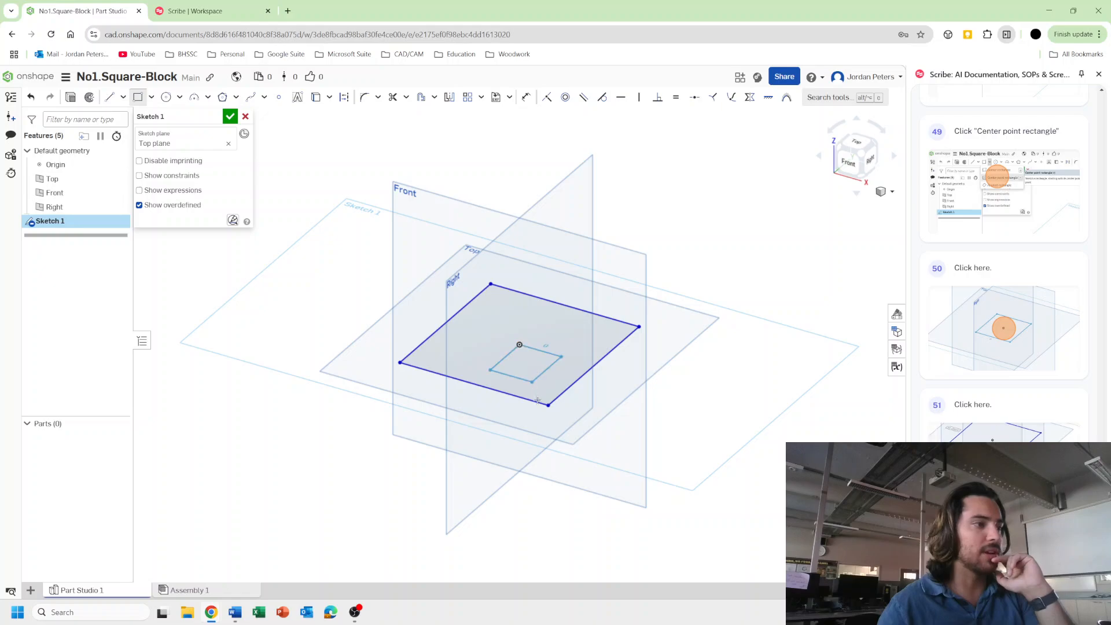
click(563, 472)
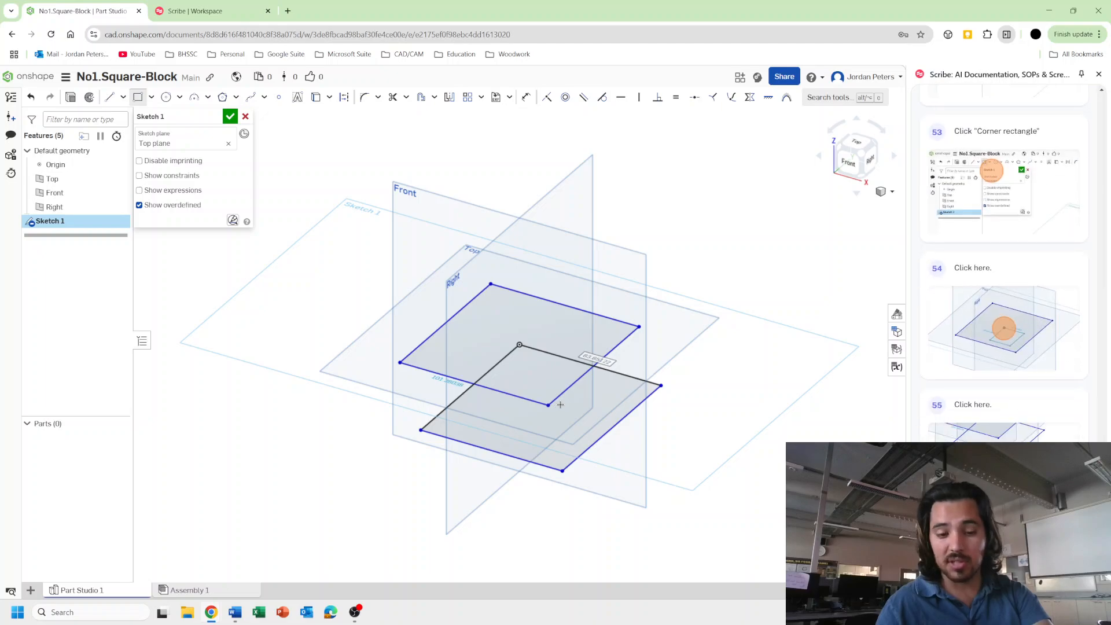
key(ctrl+z)
key(ctrl+z)
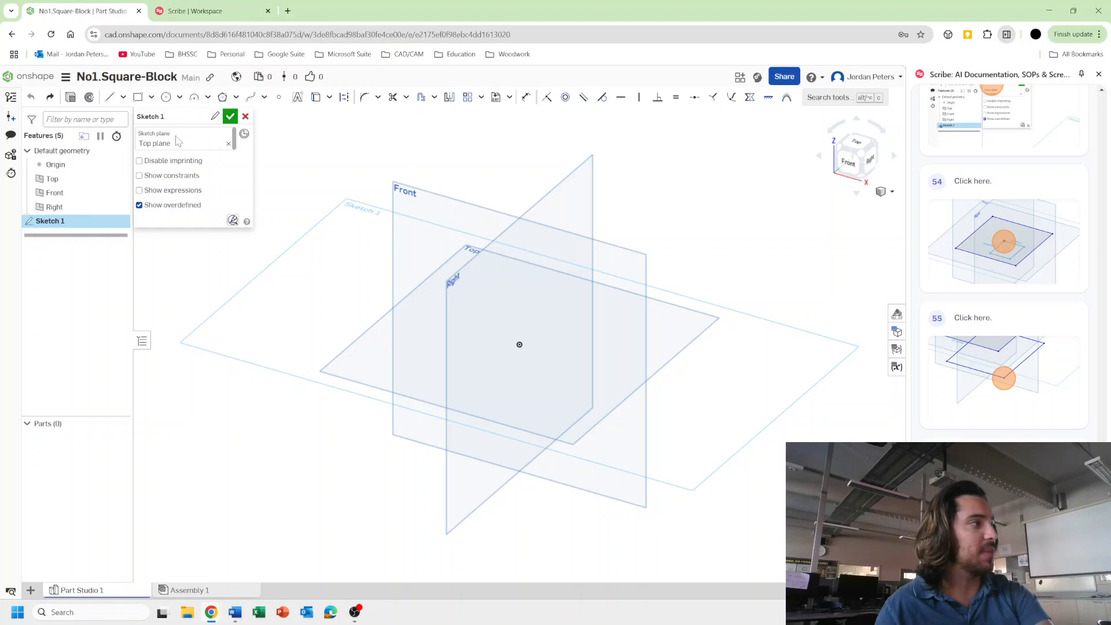
- Draw a center point rectangle around the origin in the emptied sketch
click(152, 97)
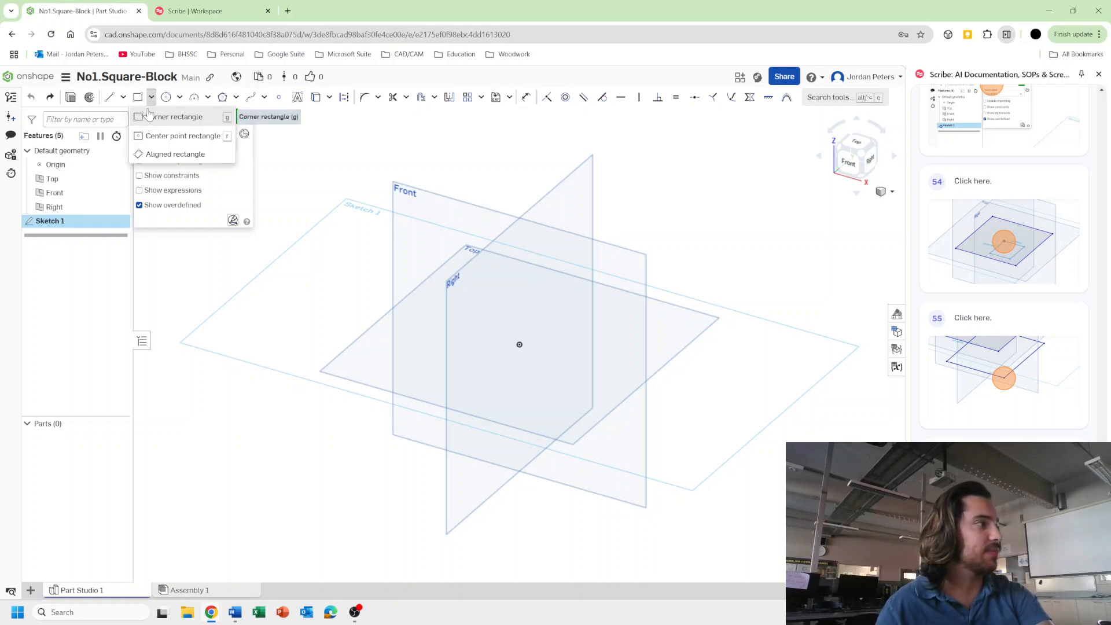
click(163, 137)
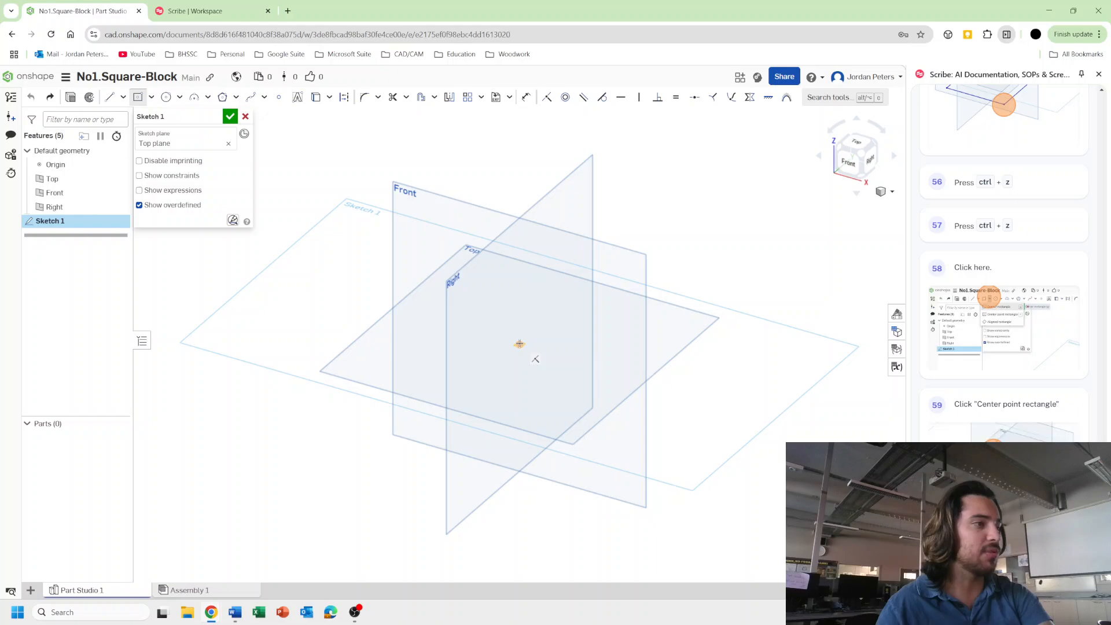
click(518, 344)
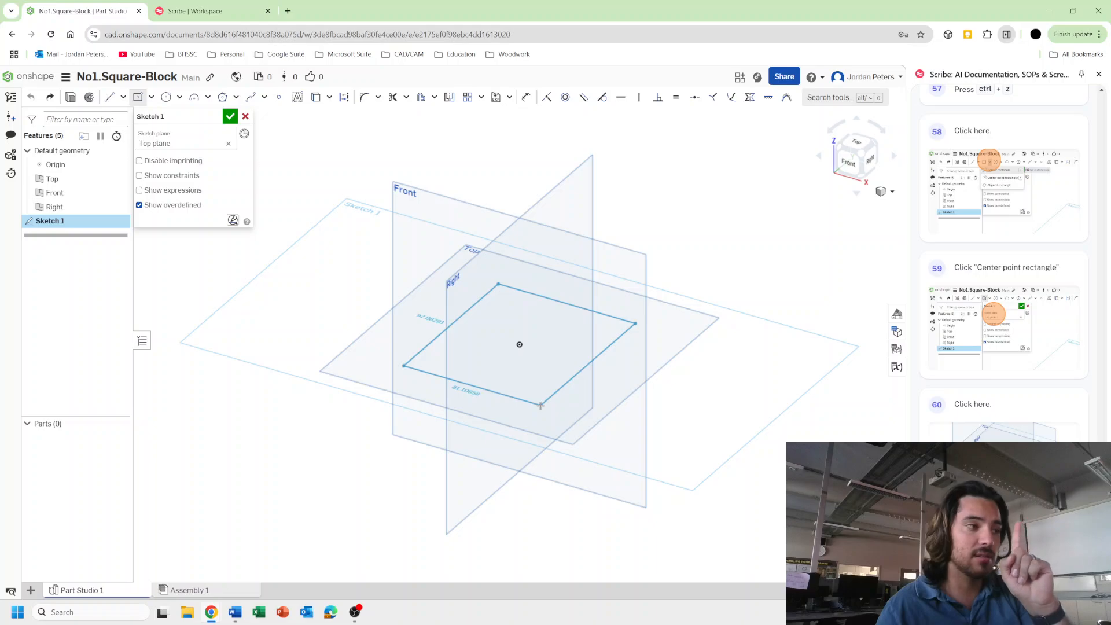
click(541, 405)
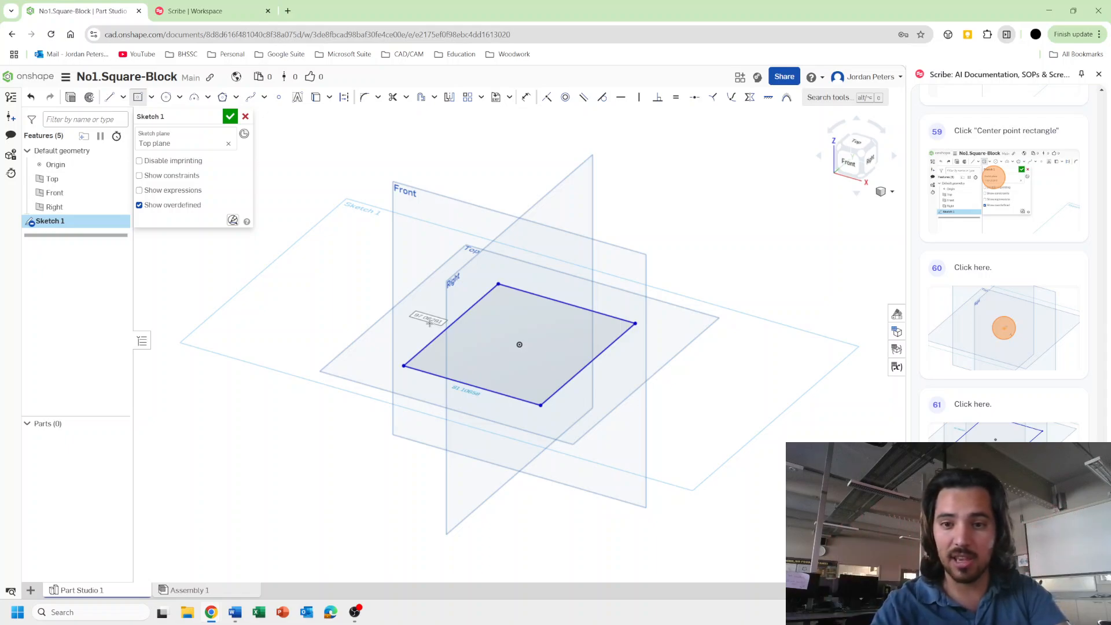
- Set both side lengths of the rectangle to 100 mm
double_click(429, 323)
text(100)
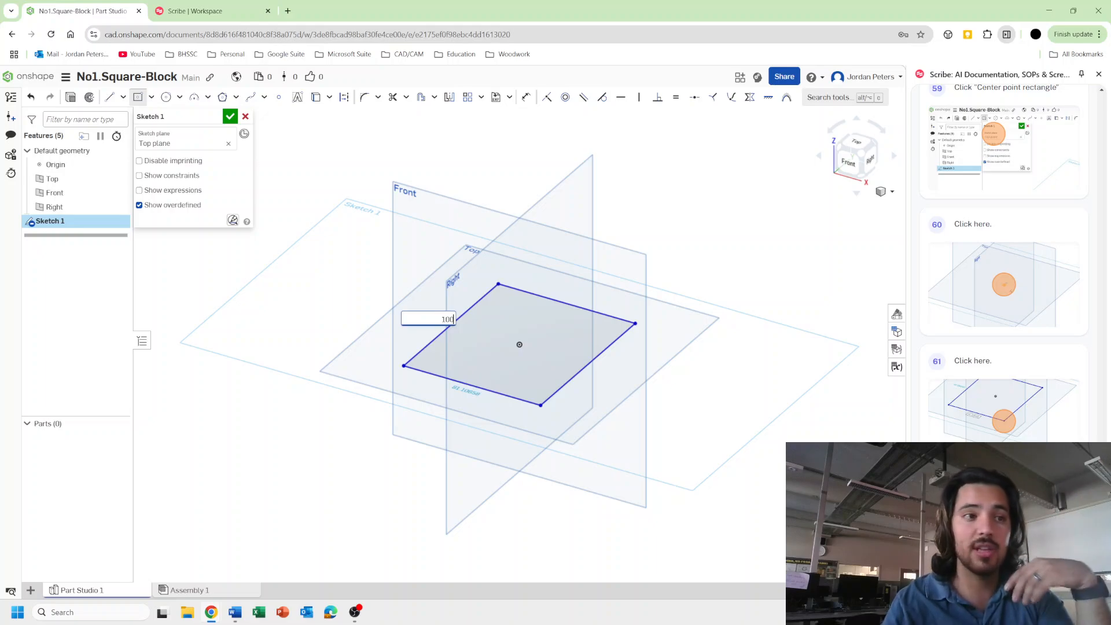
key(Return)
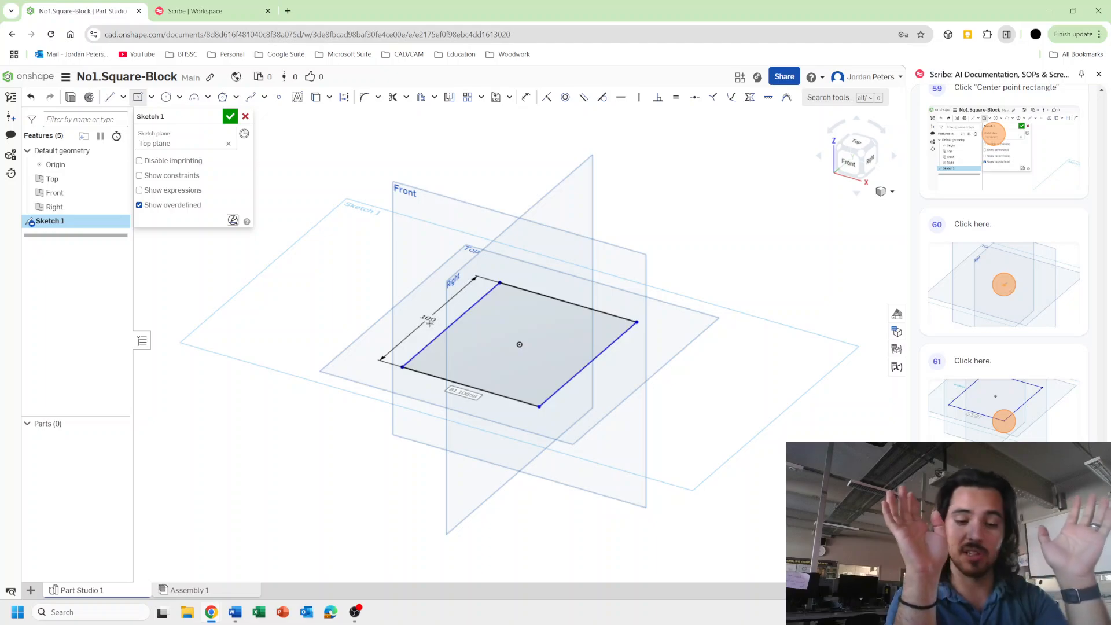
text(100)
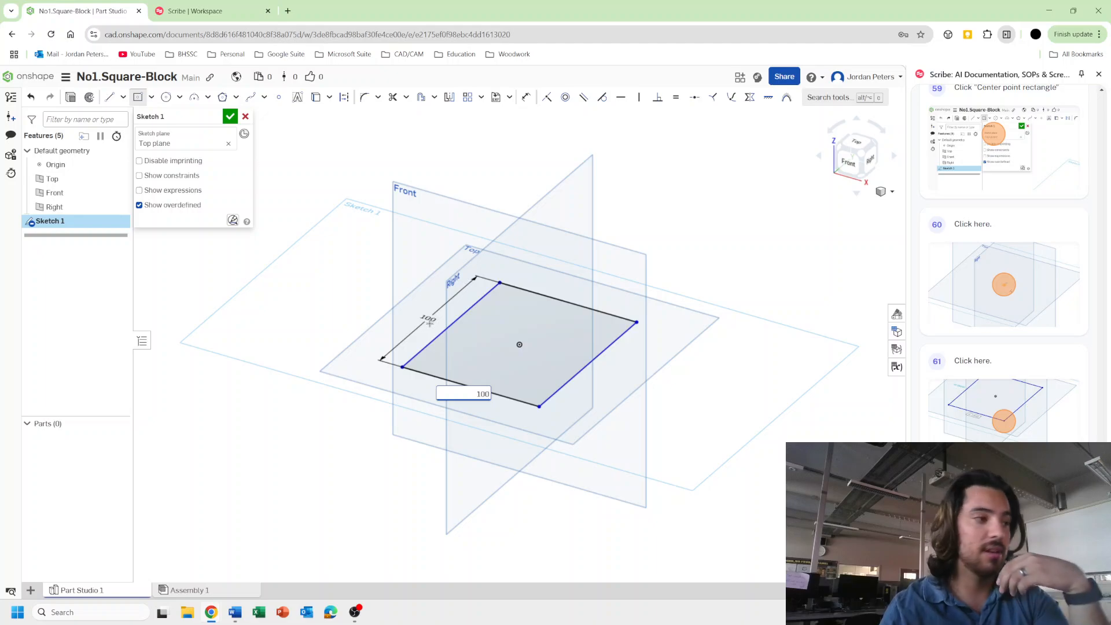
key(Return)
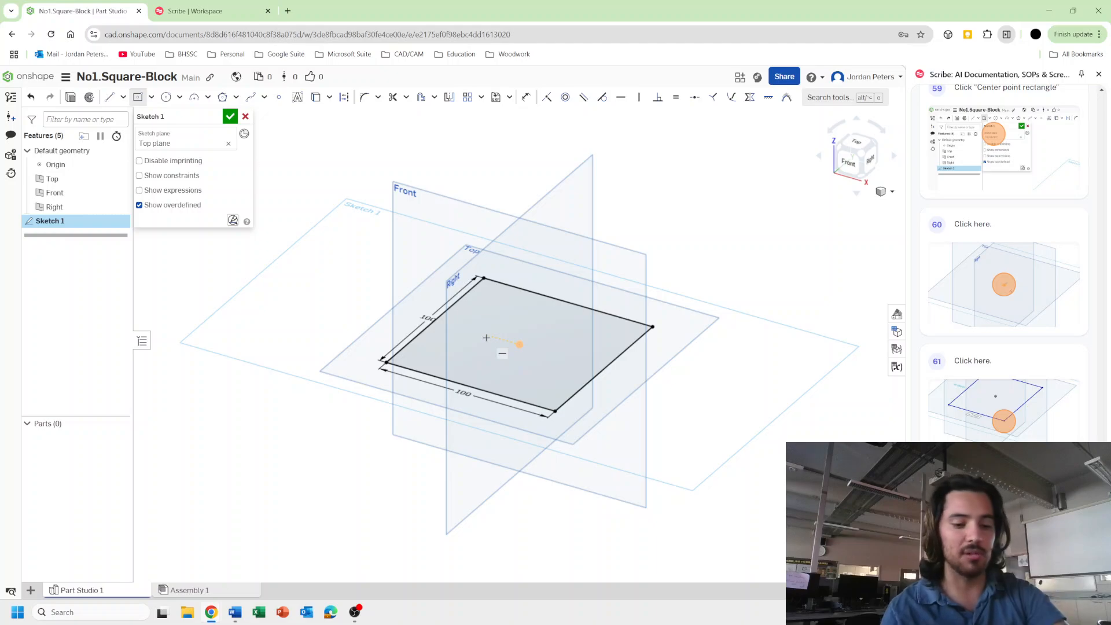
- Undo the two side dimensions and the rectangle around the origin
key(ctrl+z)
key(ctrl+z)
key(ctrl+z)
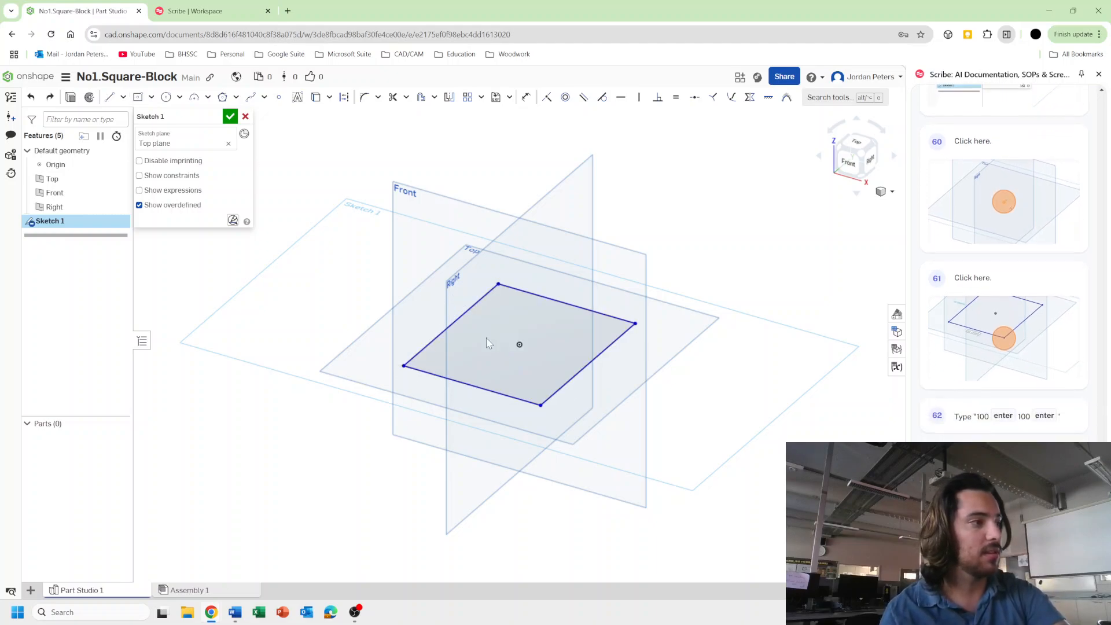
- Draw a center point rectangle around the origin, set both side lengths to 100 mm and finish the sketch
click(136, 98)
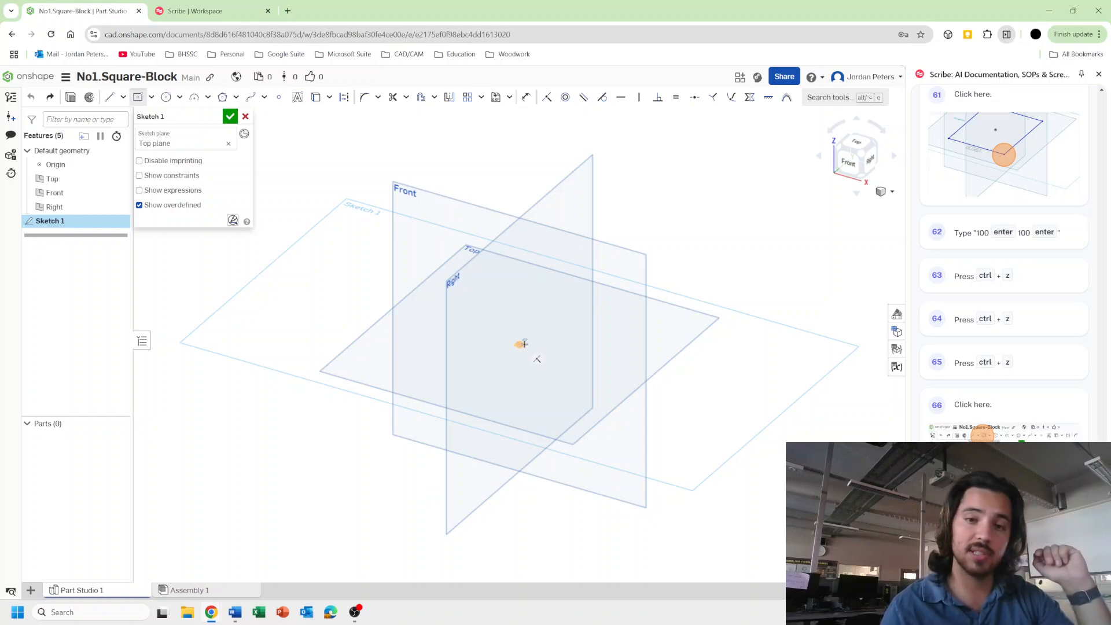
click(520, 344)
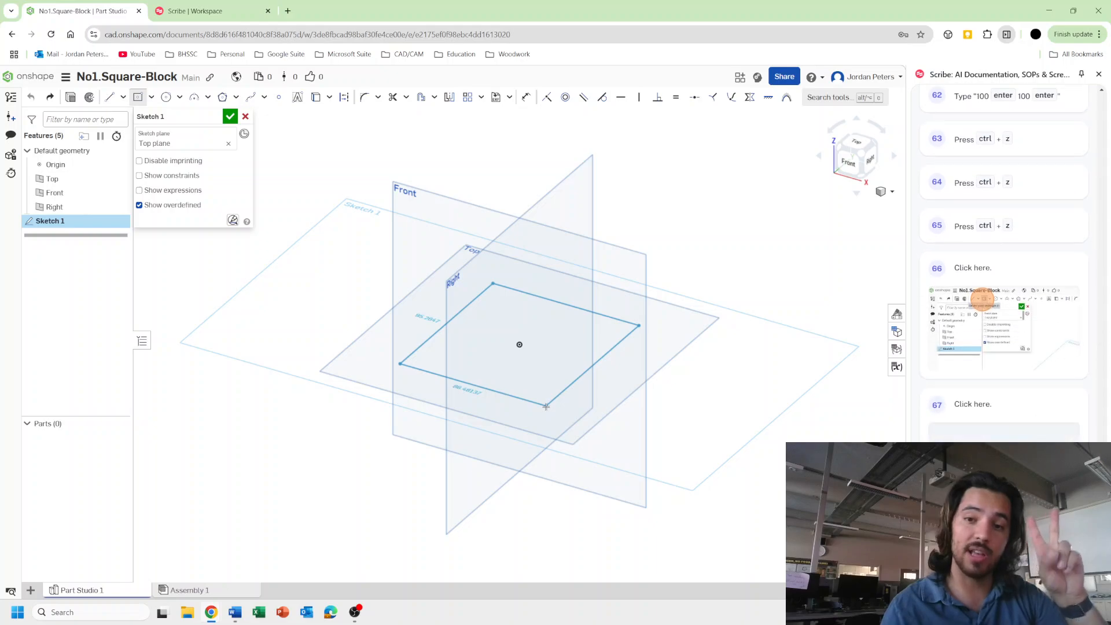
click(546, 406)
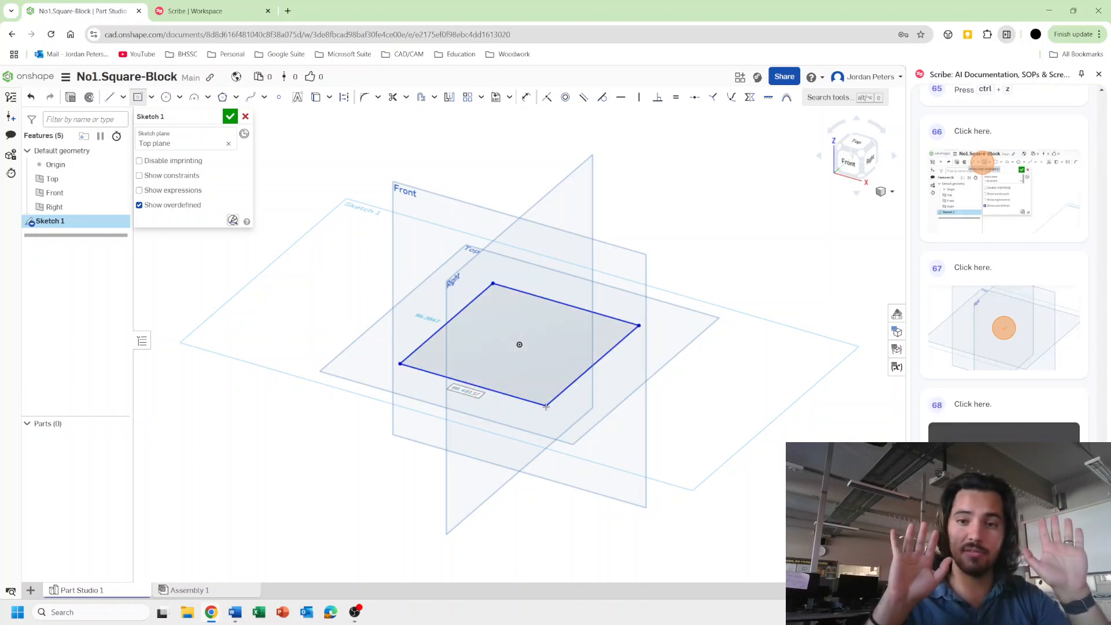
text(100)
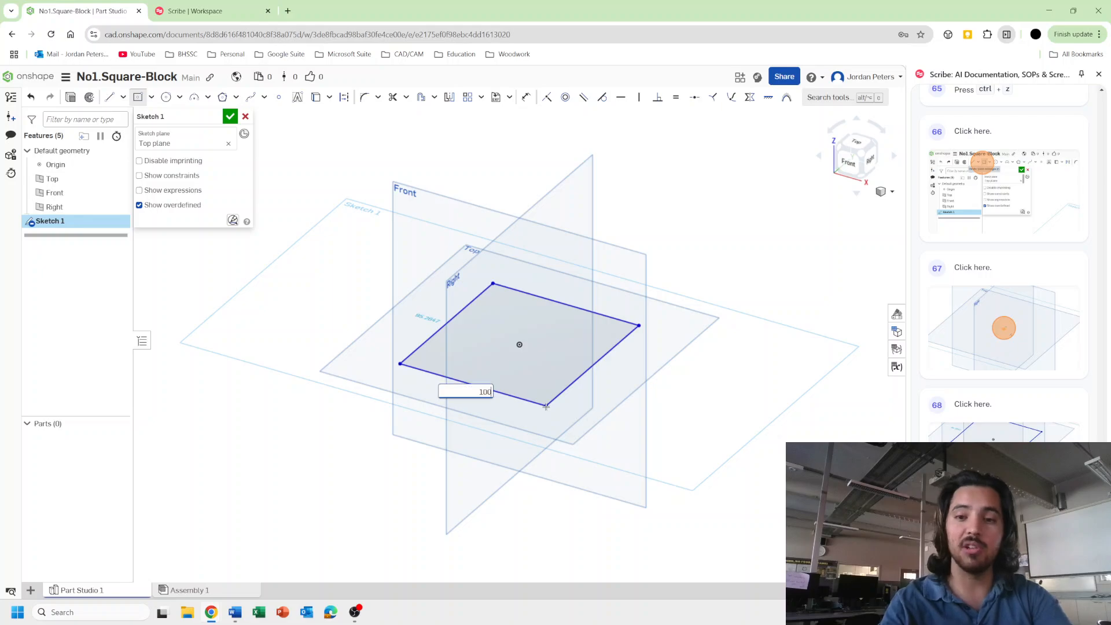
key(Return)
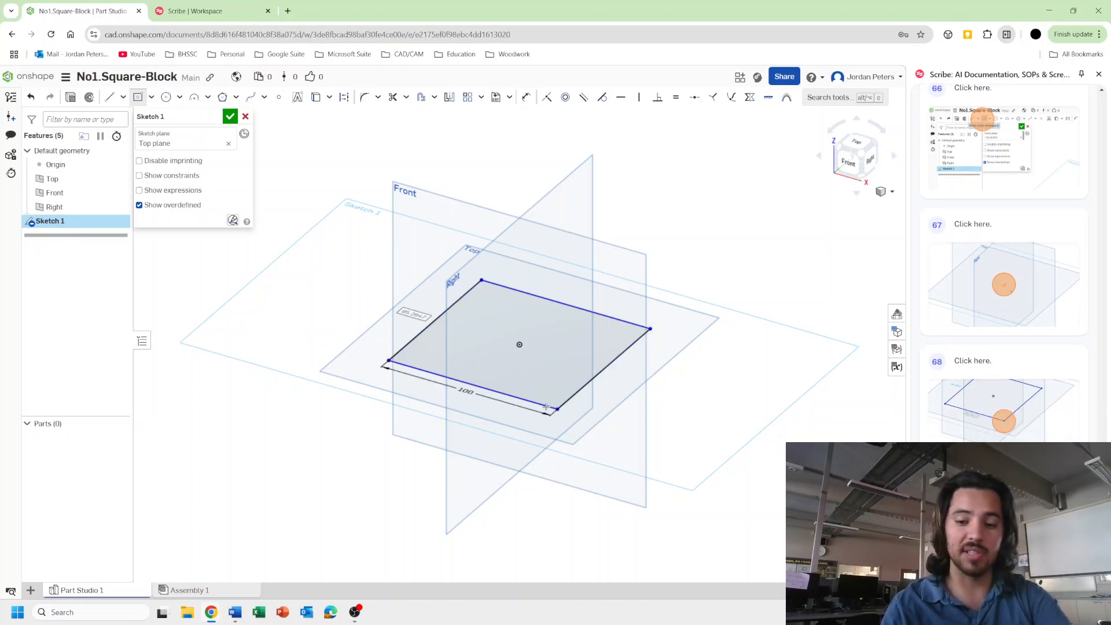
text(100)
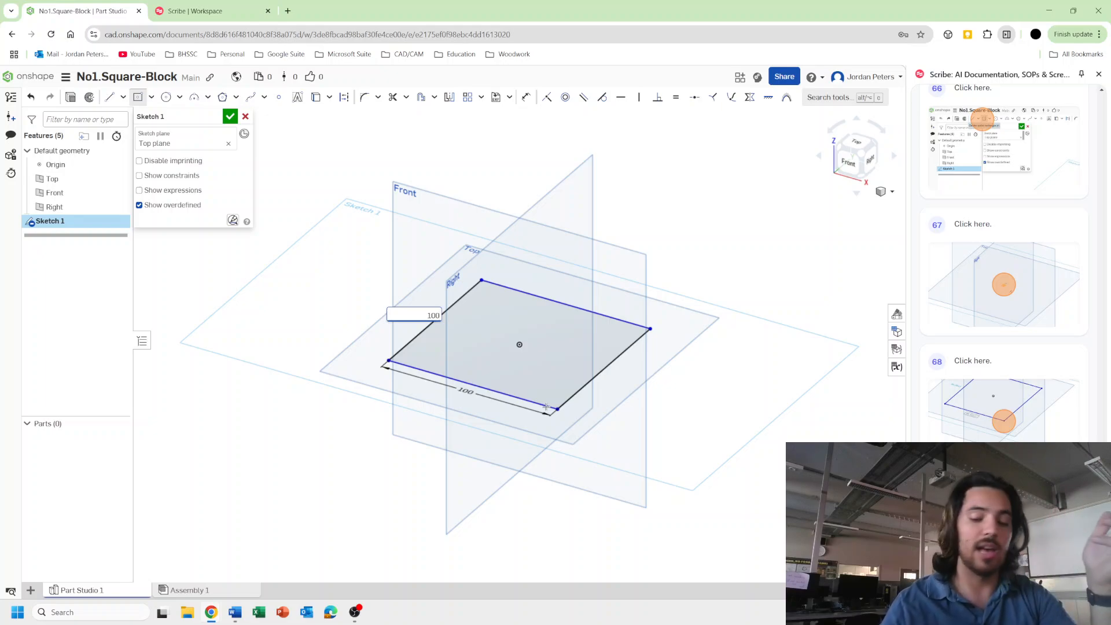
key(Return)
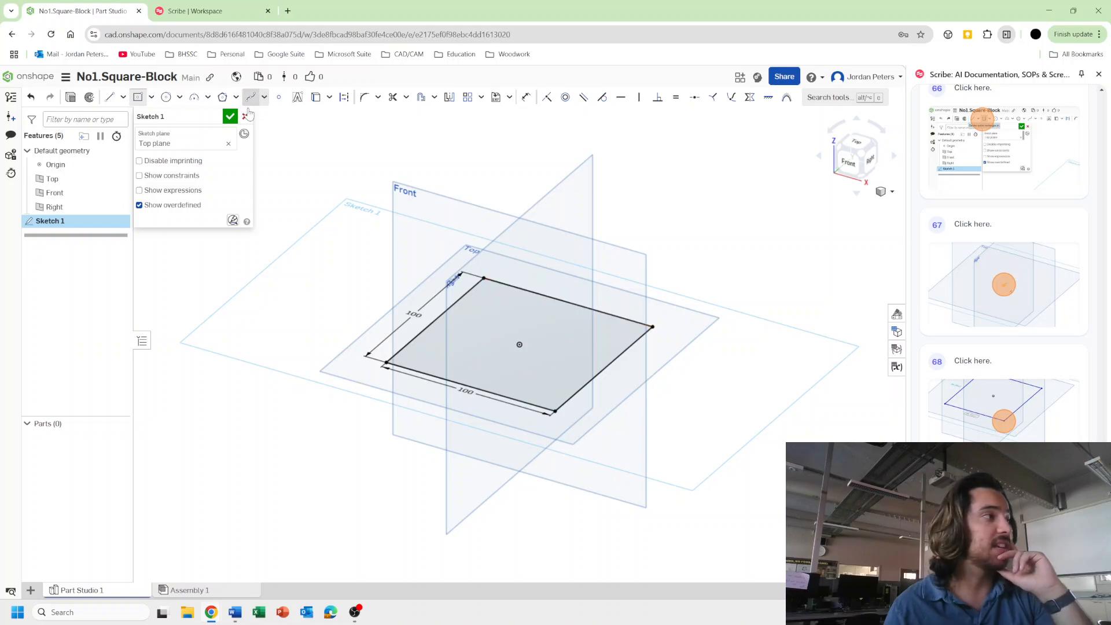
click(230, 116)
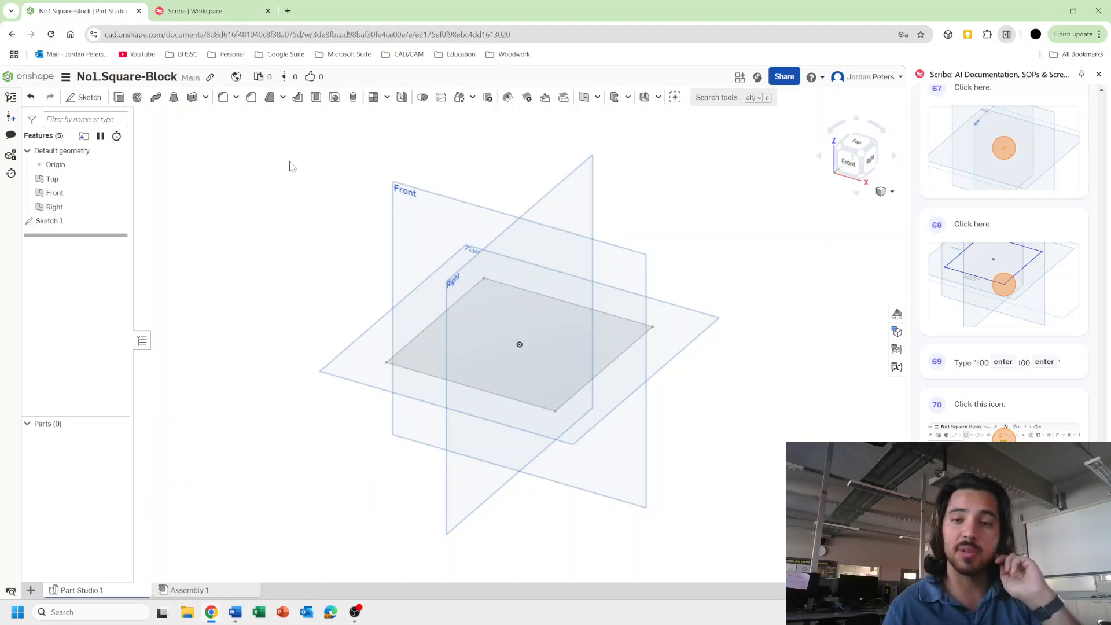
- Extrude the whole of Sketch 1, in place of its single face, as a new blind solid 100 mm deep
click(119, 98)
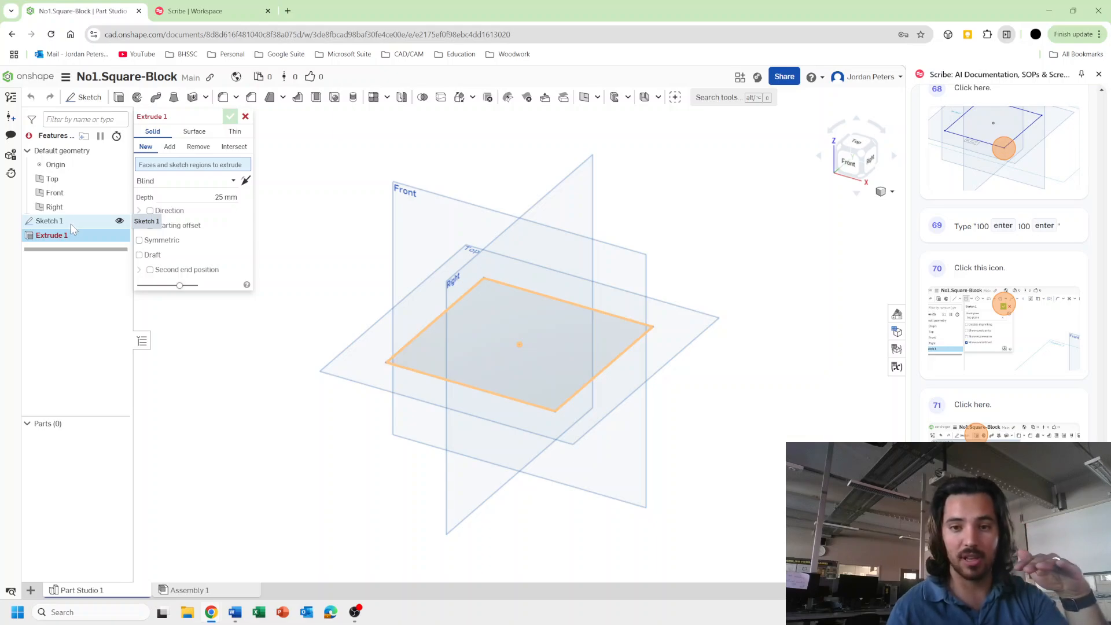
click(503, 323)
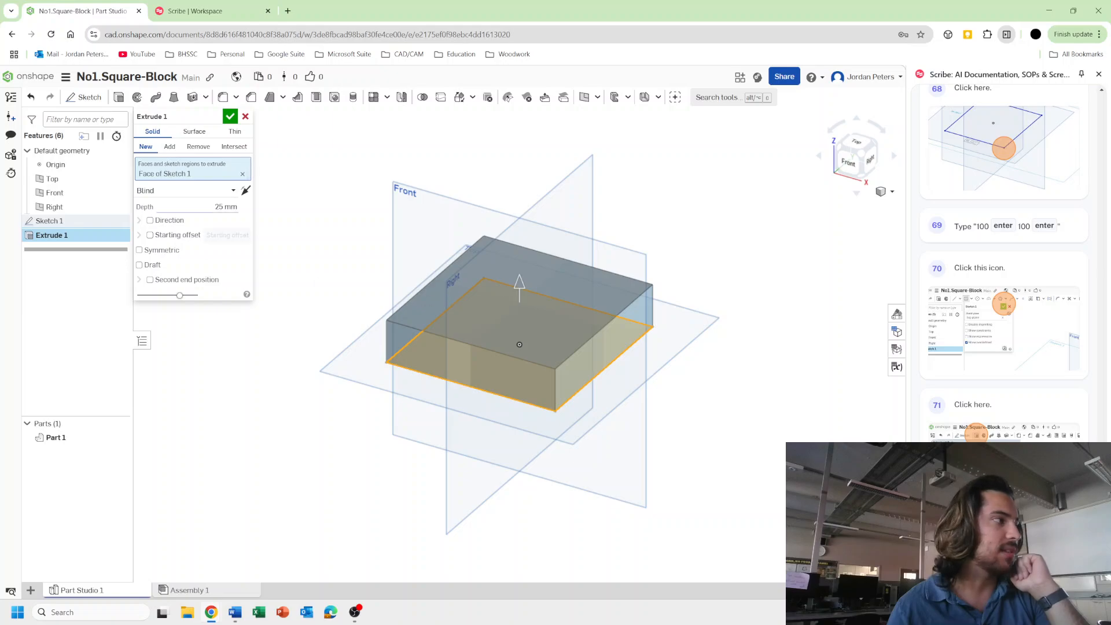
click(242, 173)
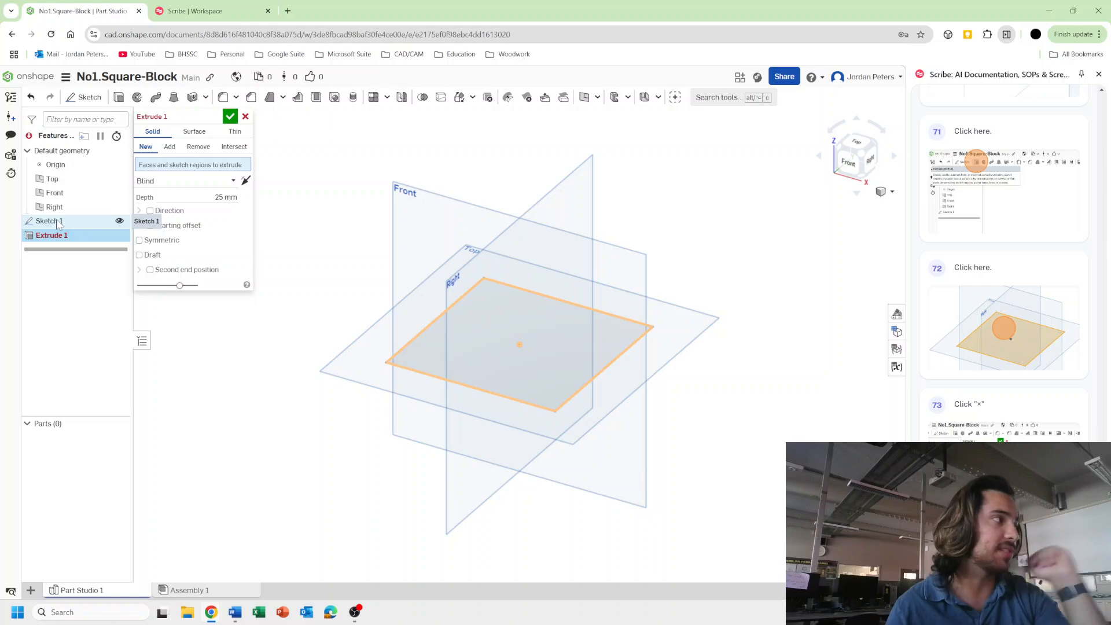
click(59, 221)
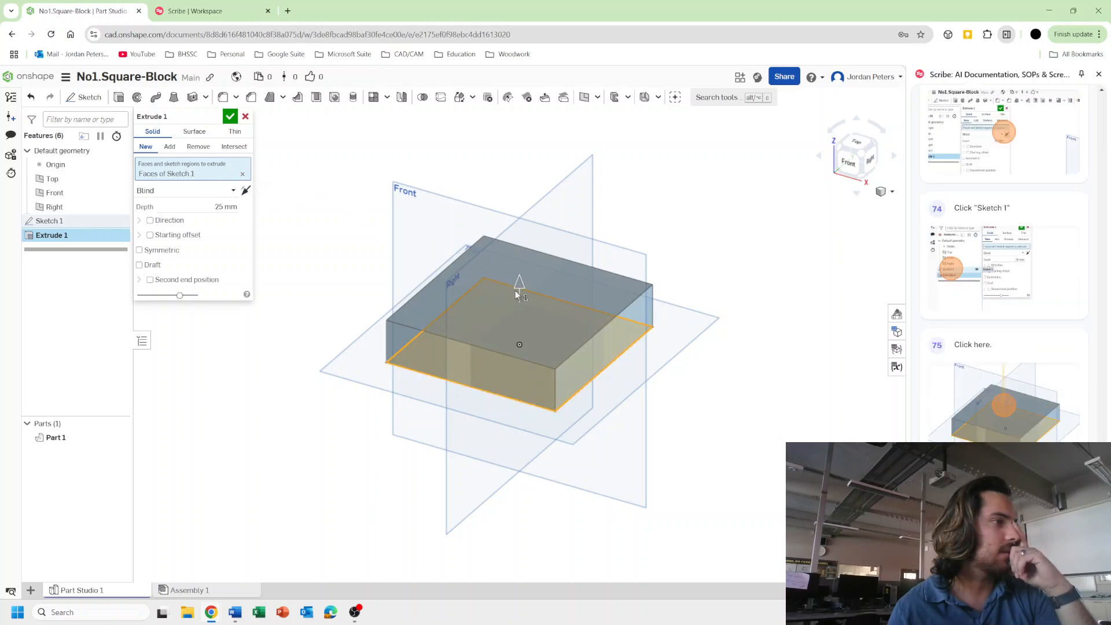
drag(519, 280, 519, 189)
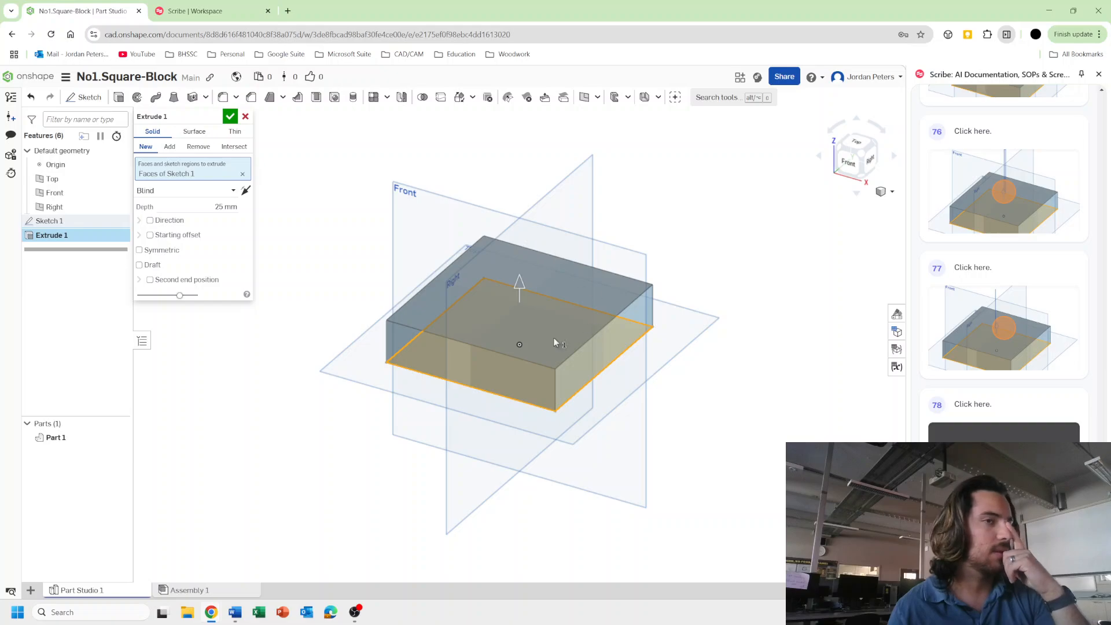
click(226, 207)
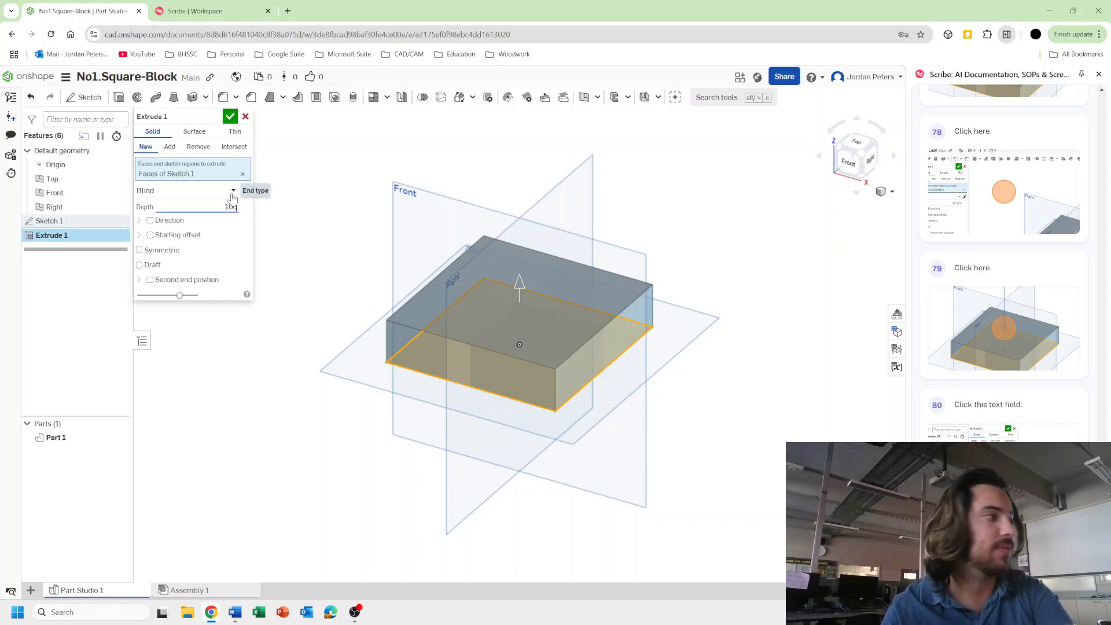
text(0)
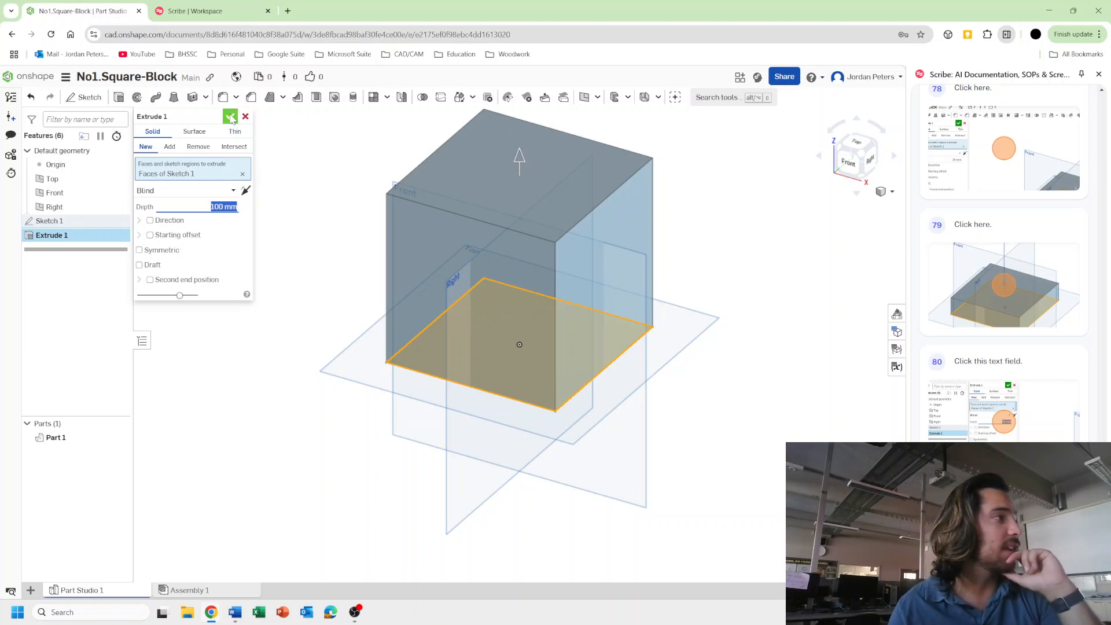
click(230, 118)
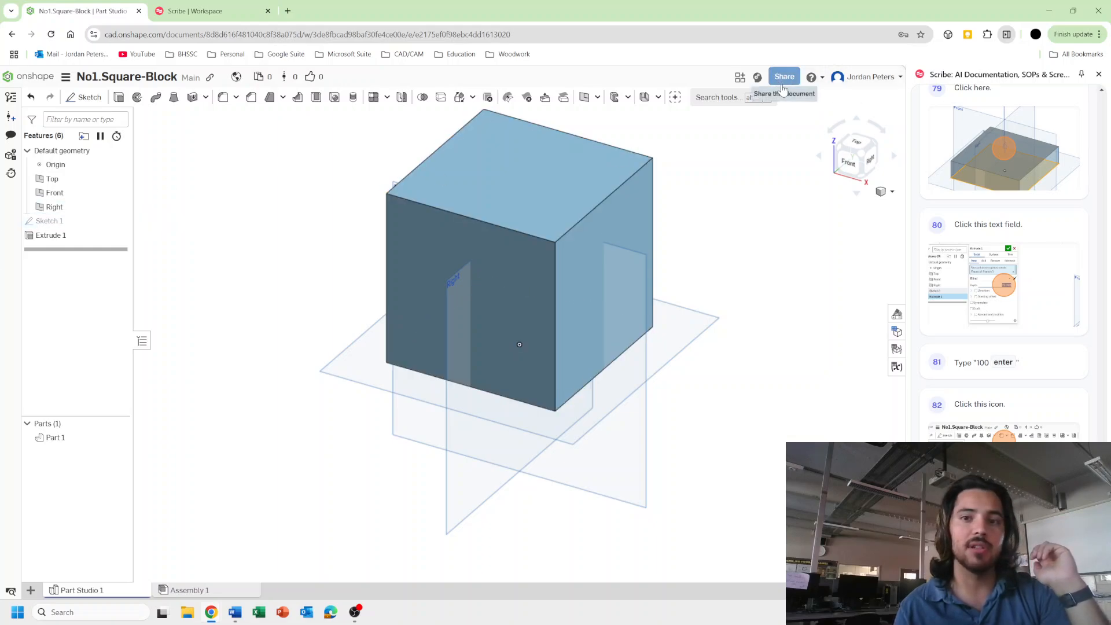
- Share the document with the 10WTDA team using the Can view permission
click(785, 78)
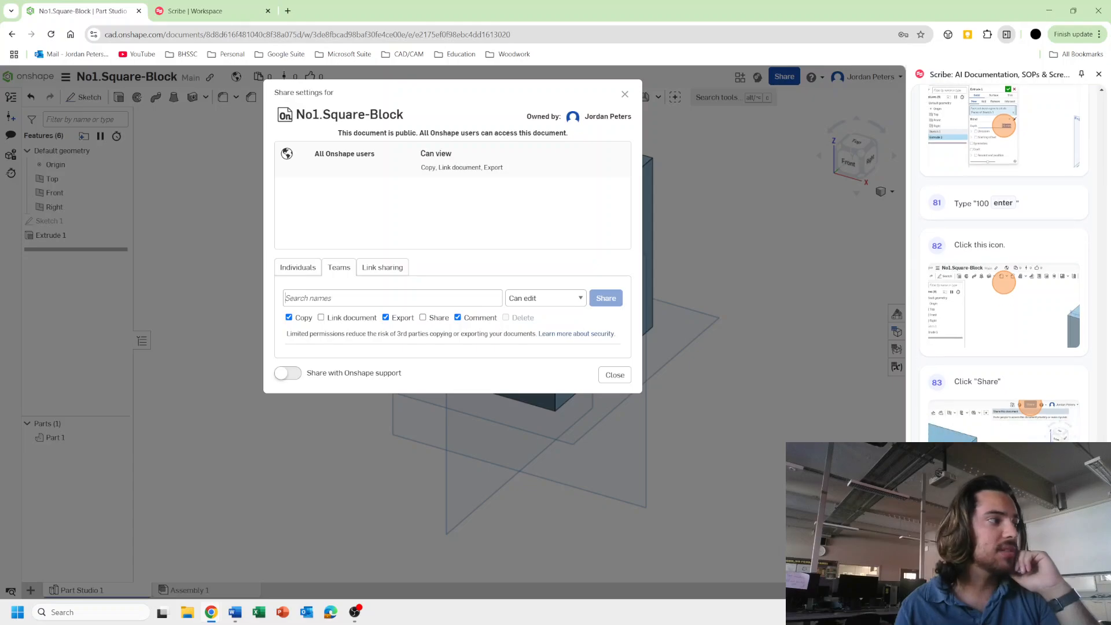
click(324, 298)
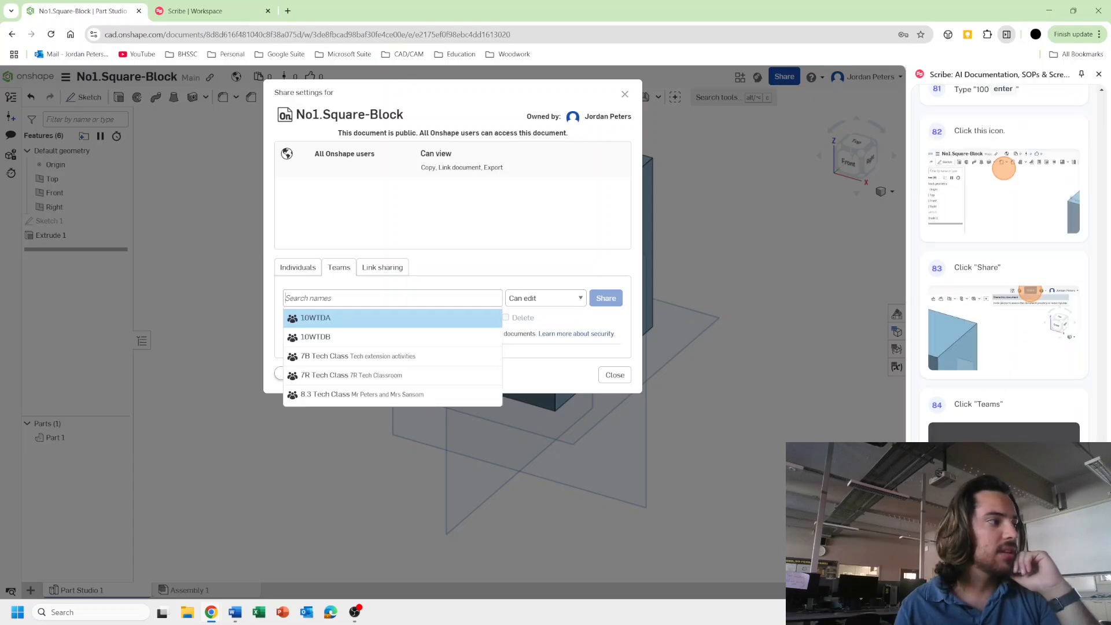
click(313, 319)
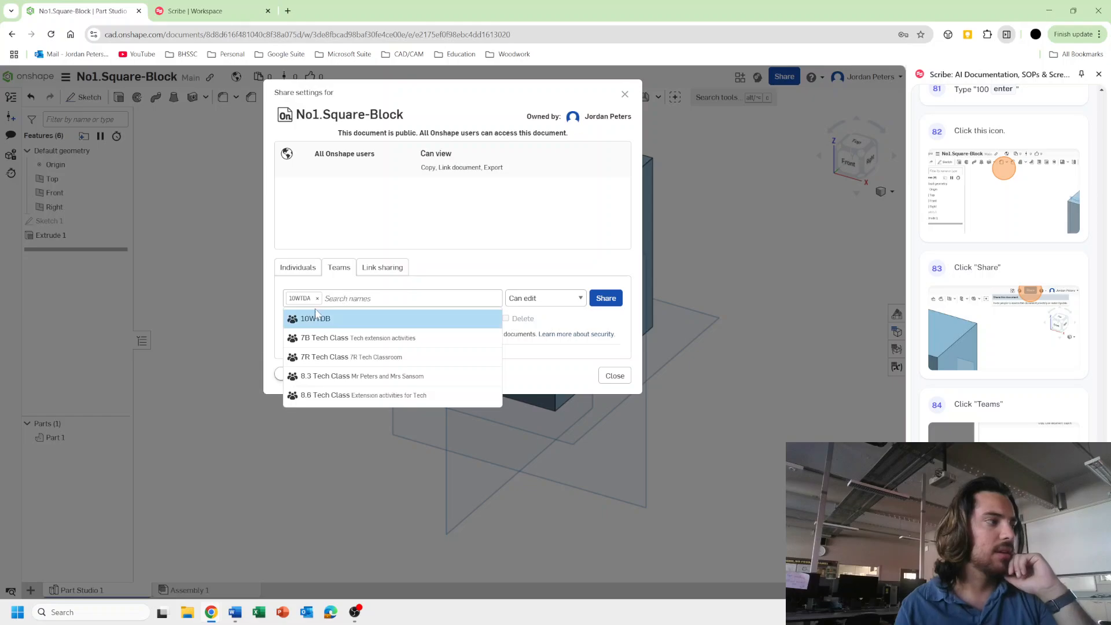
click(538, 298)
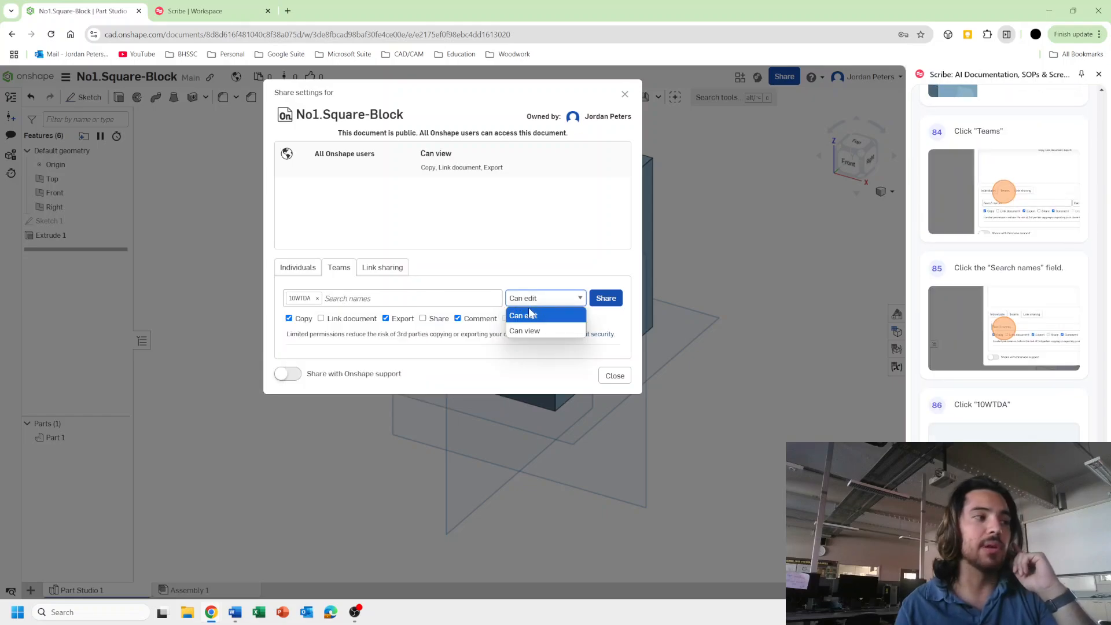
click(529, 332)
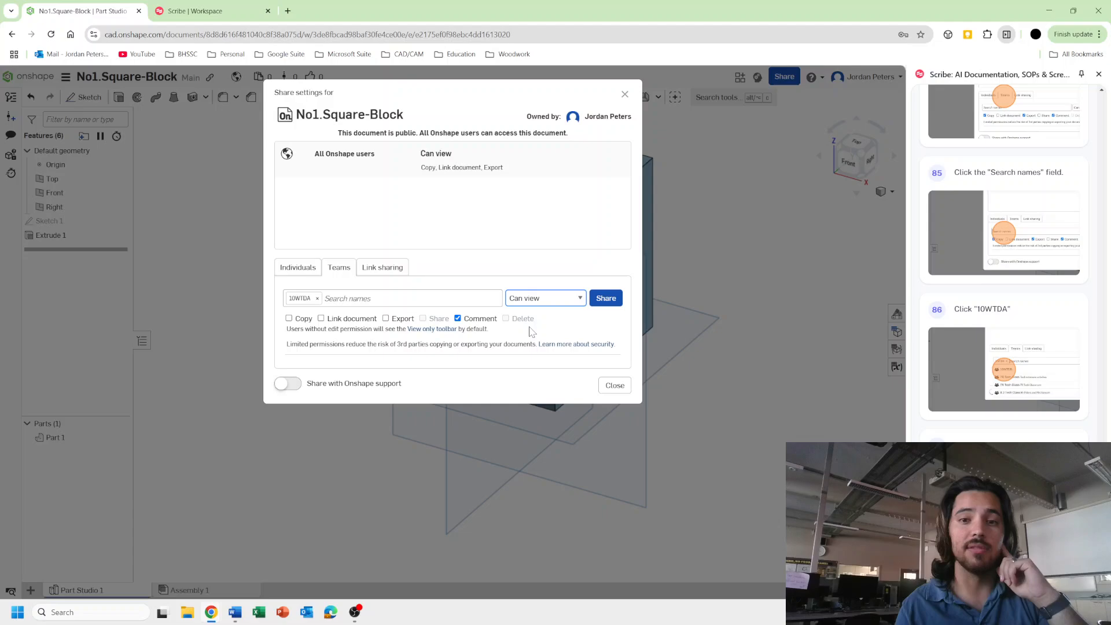
click(606, 299)
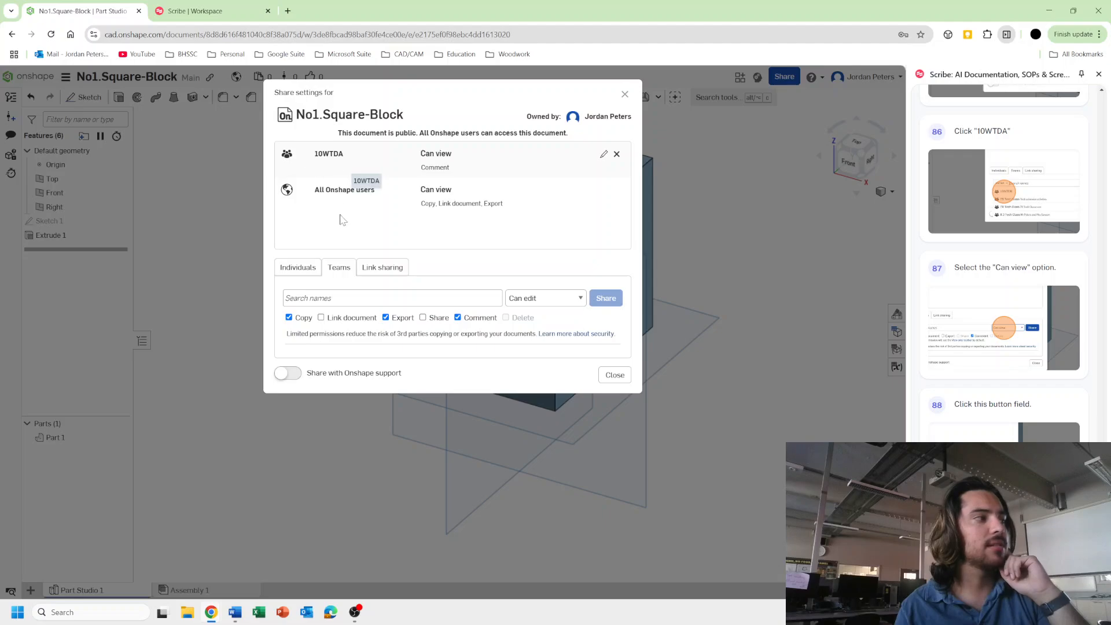
- Share the document with the teacher's individual account using the Can edit permission, and close the share settings
click(302, 274)
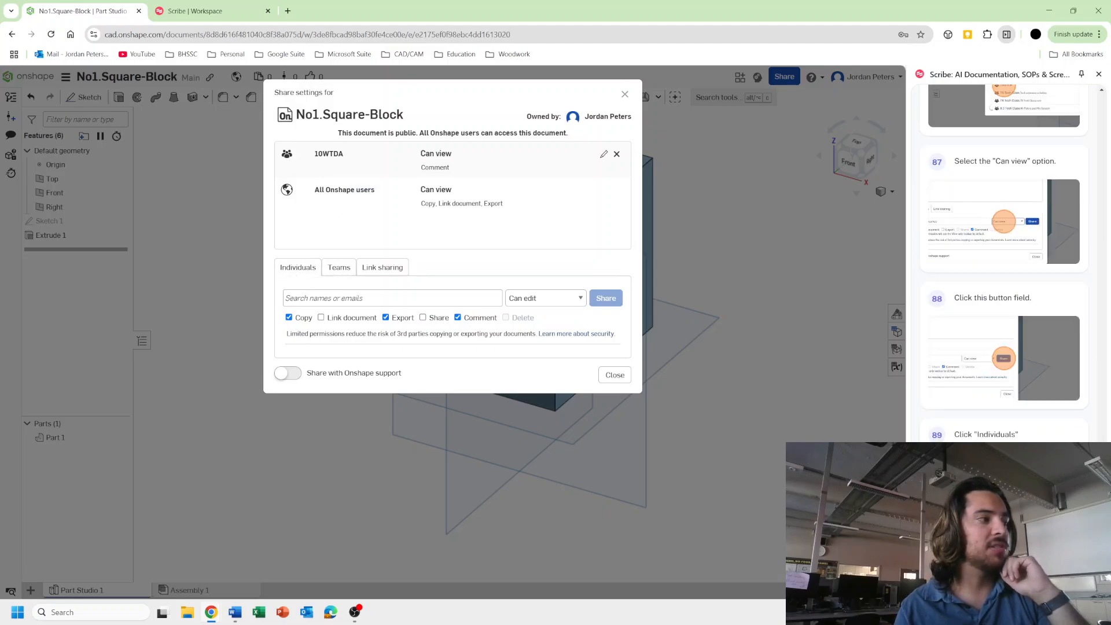
click(347, 298)
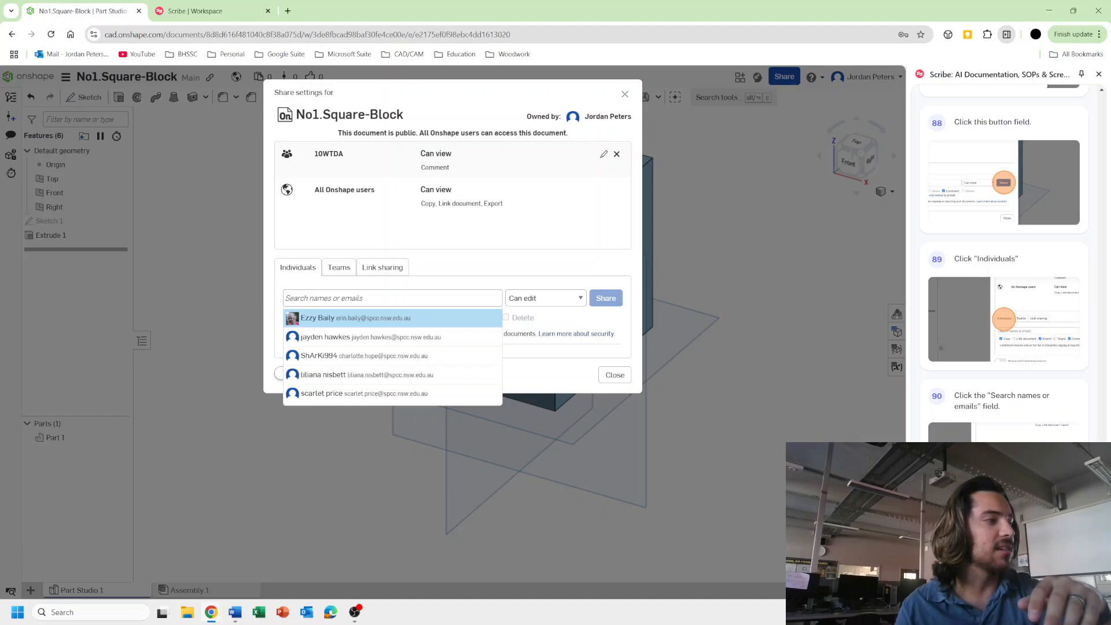
text(jord)
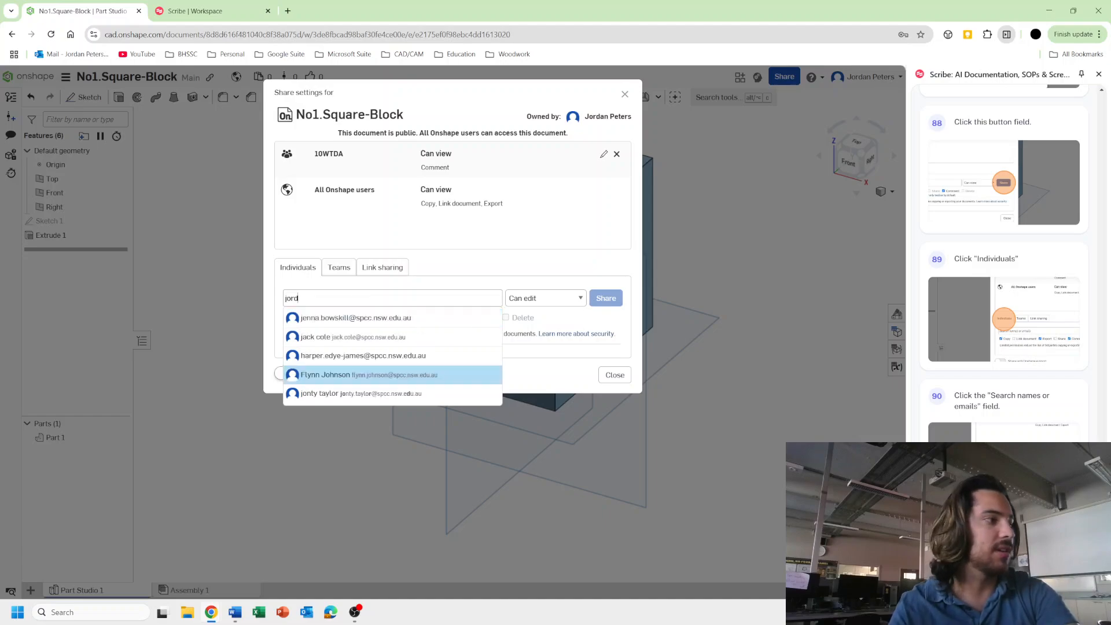
click(339, 320)
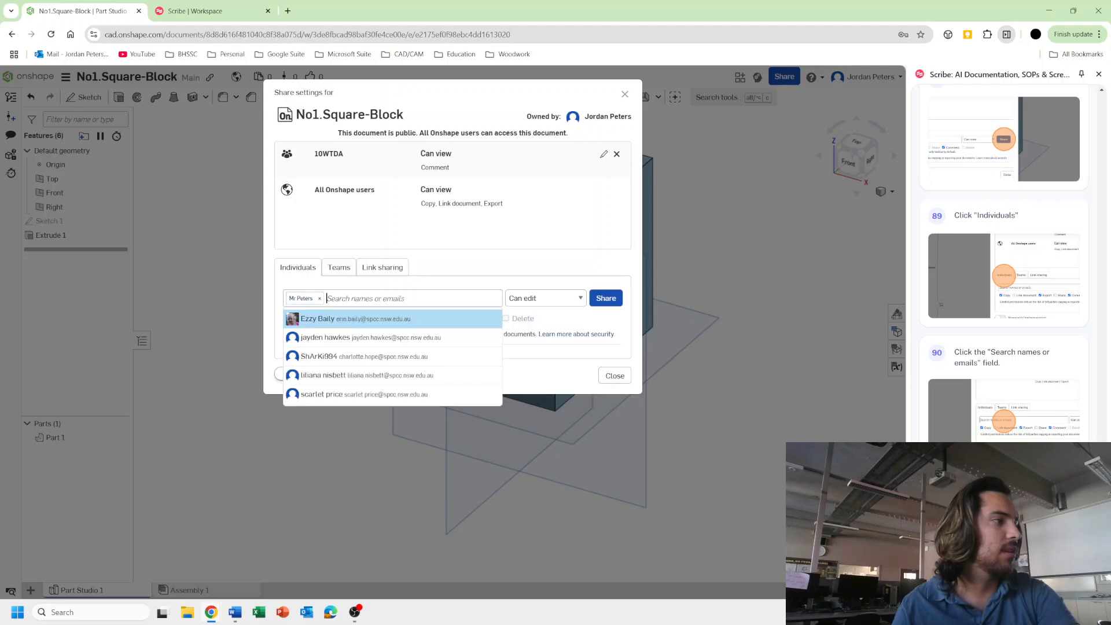
click(555, 297)
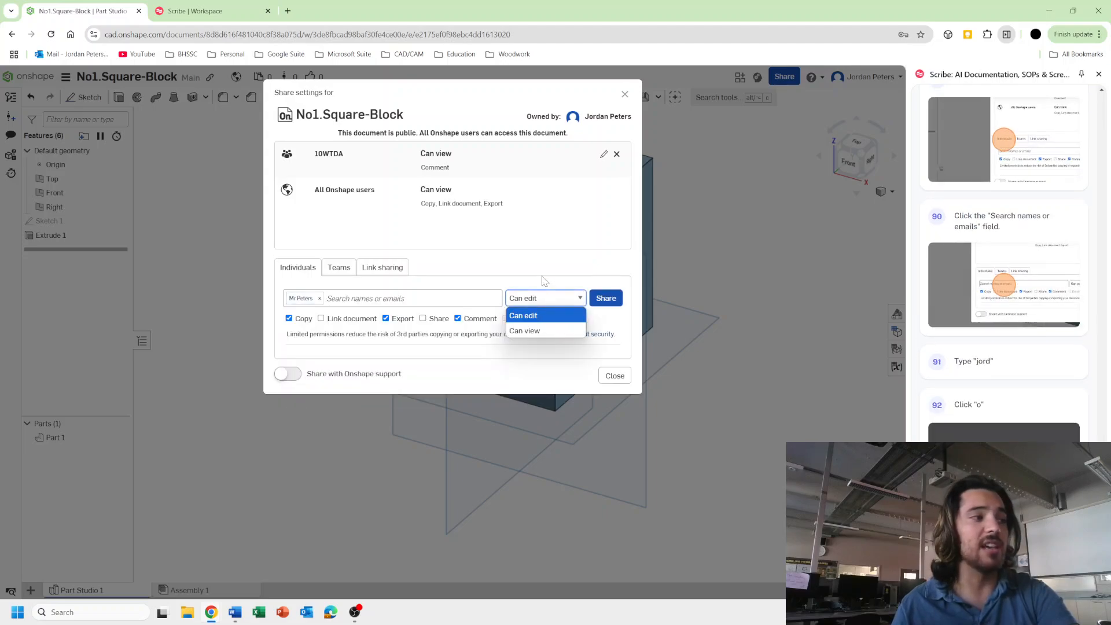
click(546, 281)
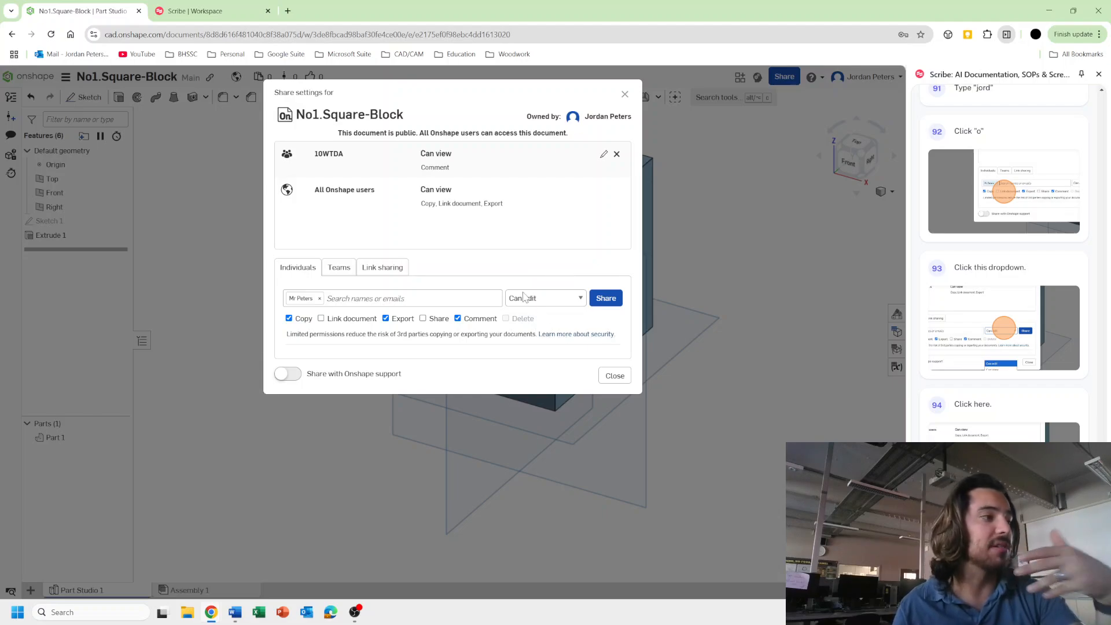
click(613, 304)
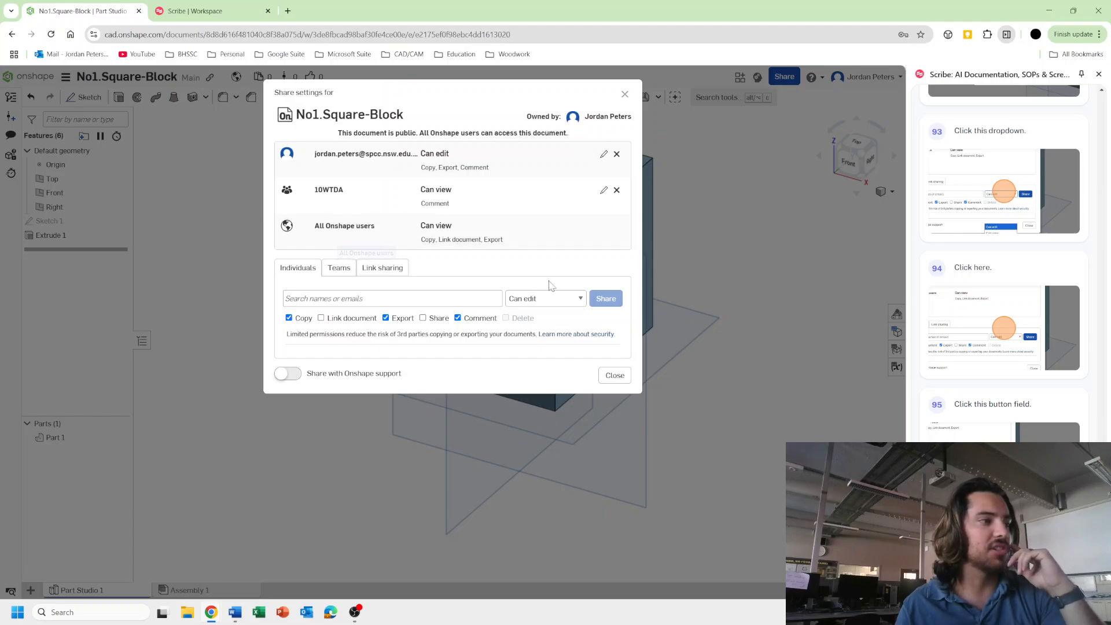
click(614, 375)
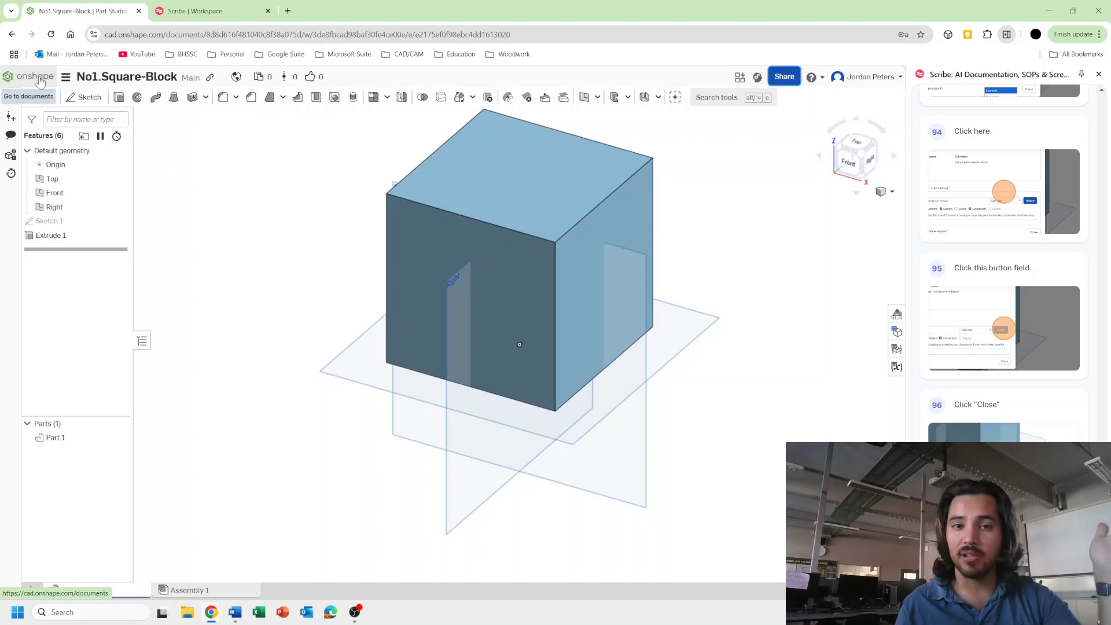
- Return to the documents overview and browse the documents shared with the 10WTDA team
click(39, 81)
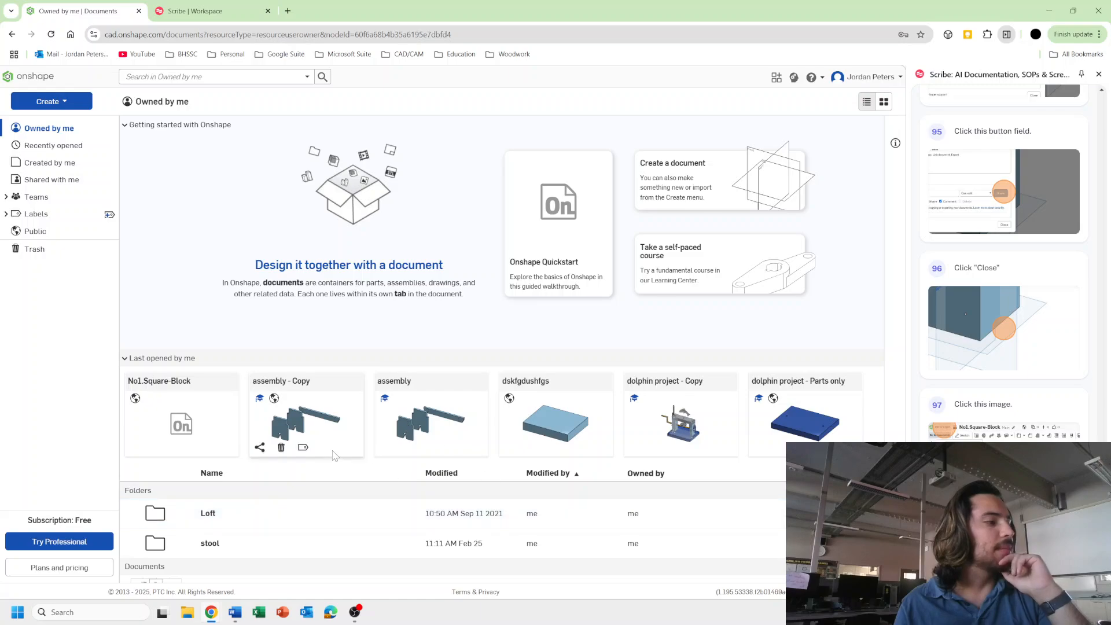
click(55, 146)
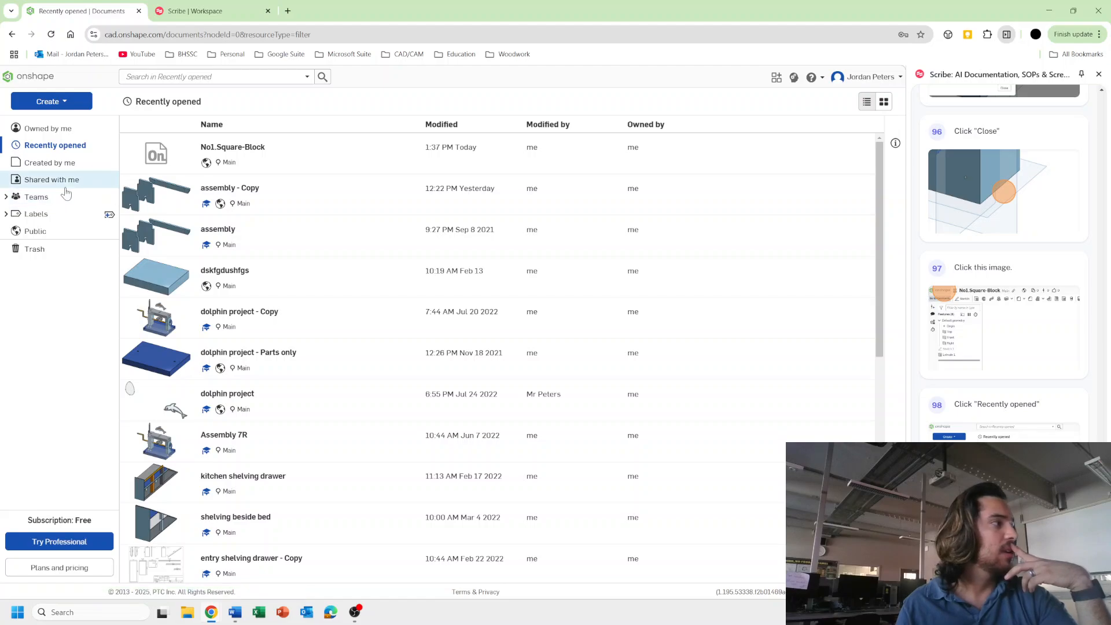
click(34, 204)
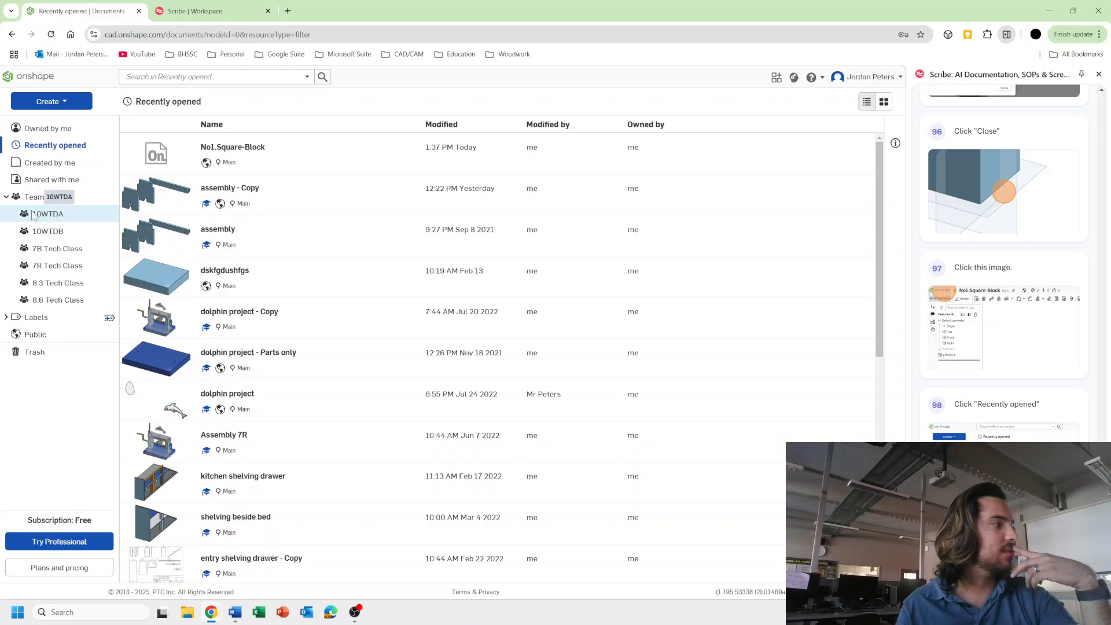
click(33, 215)
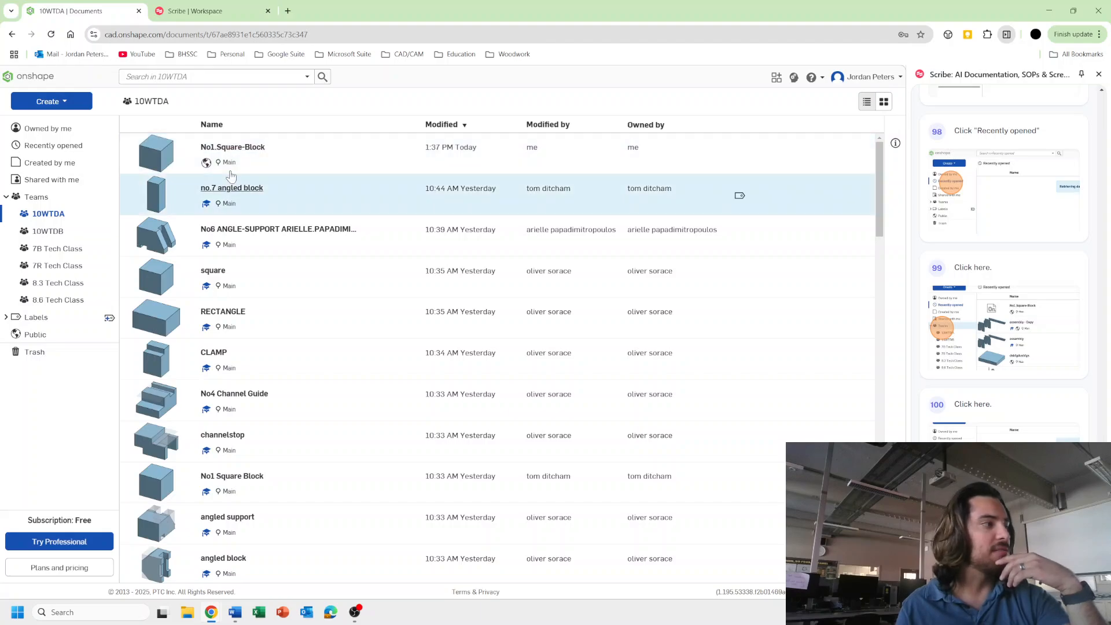
scroll(234, 296, down, 15)
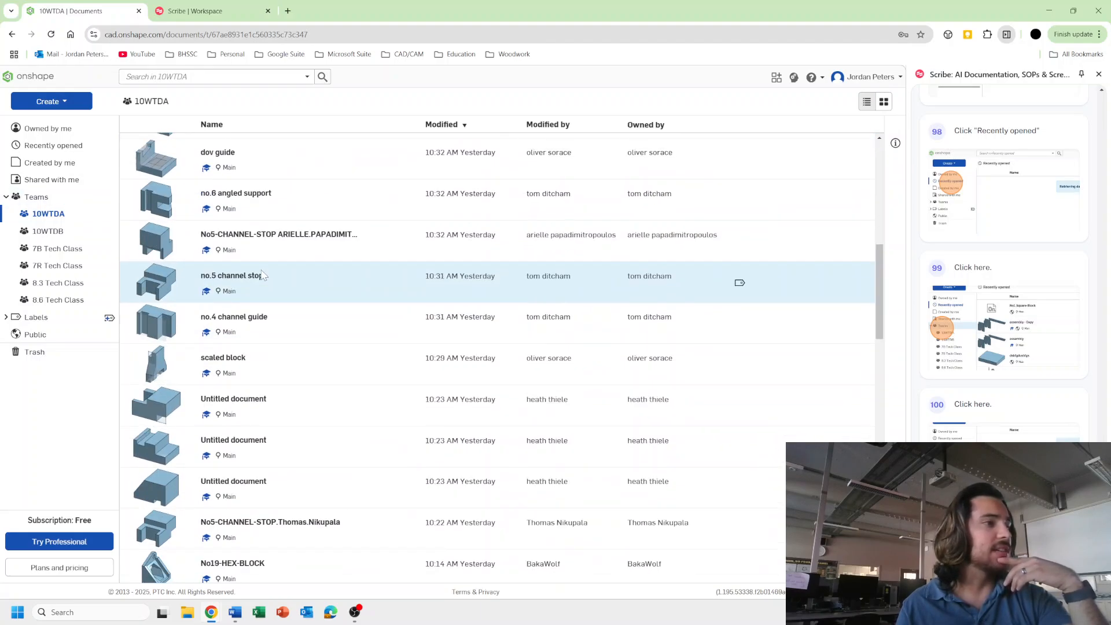
- Look through the 10WTDA team's older shared documents and return to the most recently modified ones
scroll(258, 305, down, 6)
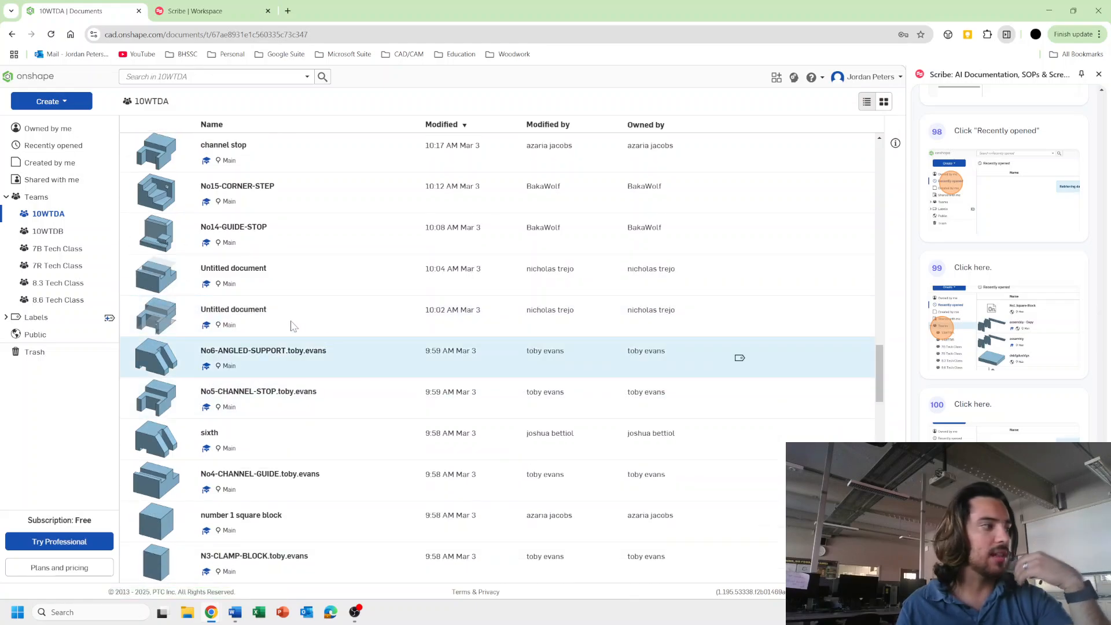
scroll(336, 422, down, 4)
scroll(329, 417, up, 4)
scroll(315, 396, down, 7)
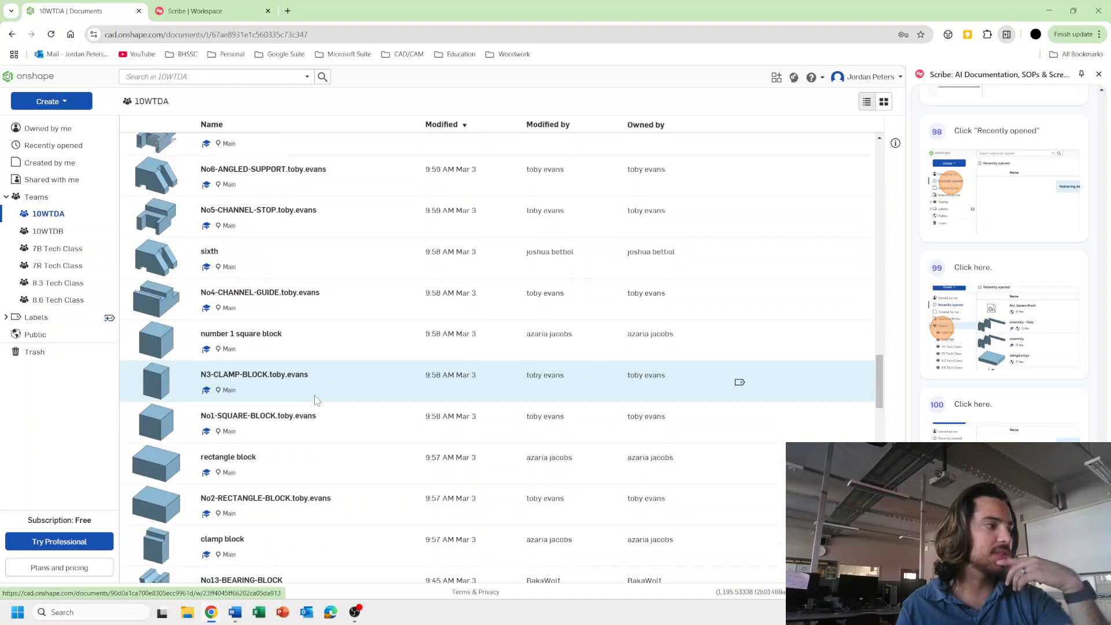
scroll(310, 386, down, 15)
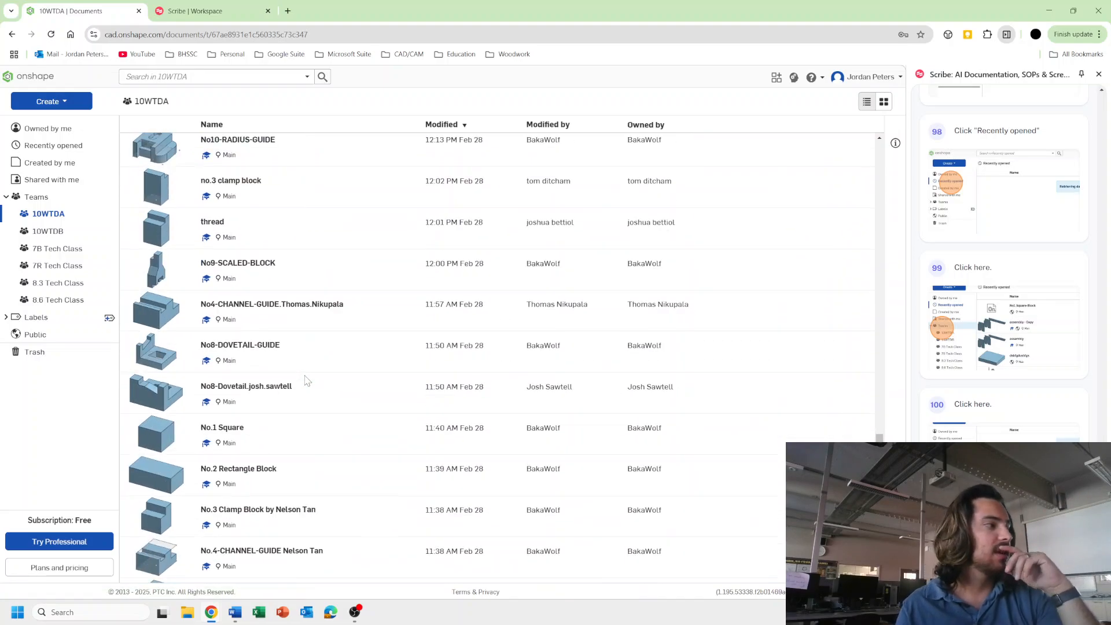
scroll(301, 380, down, 8)
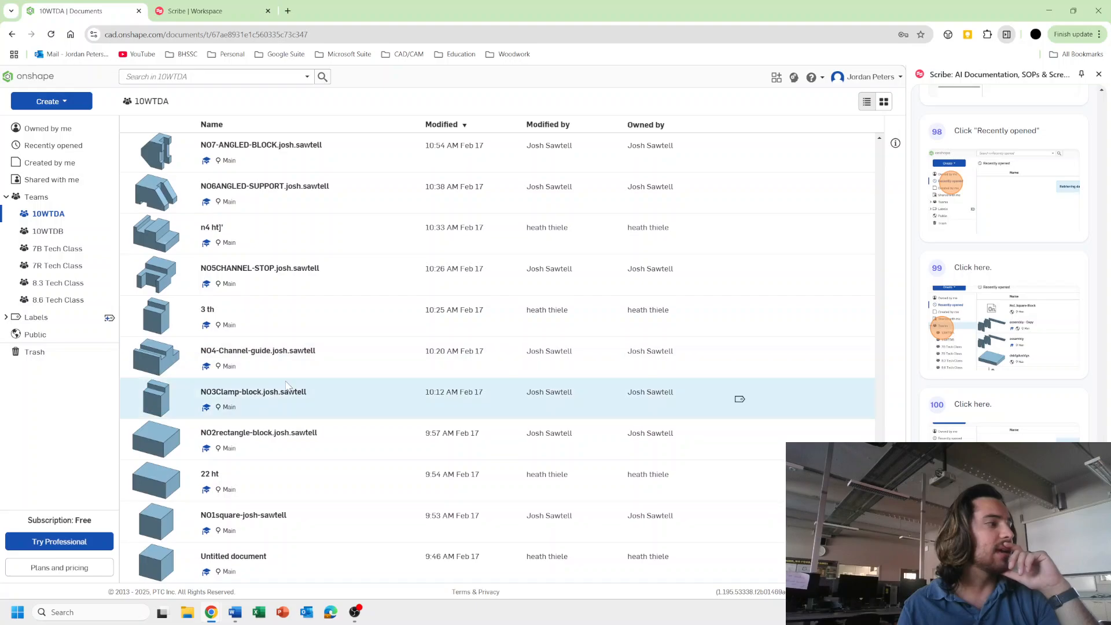
scroll(295, 382, up, 20)
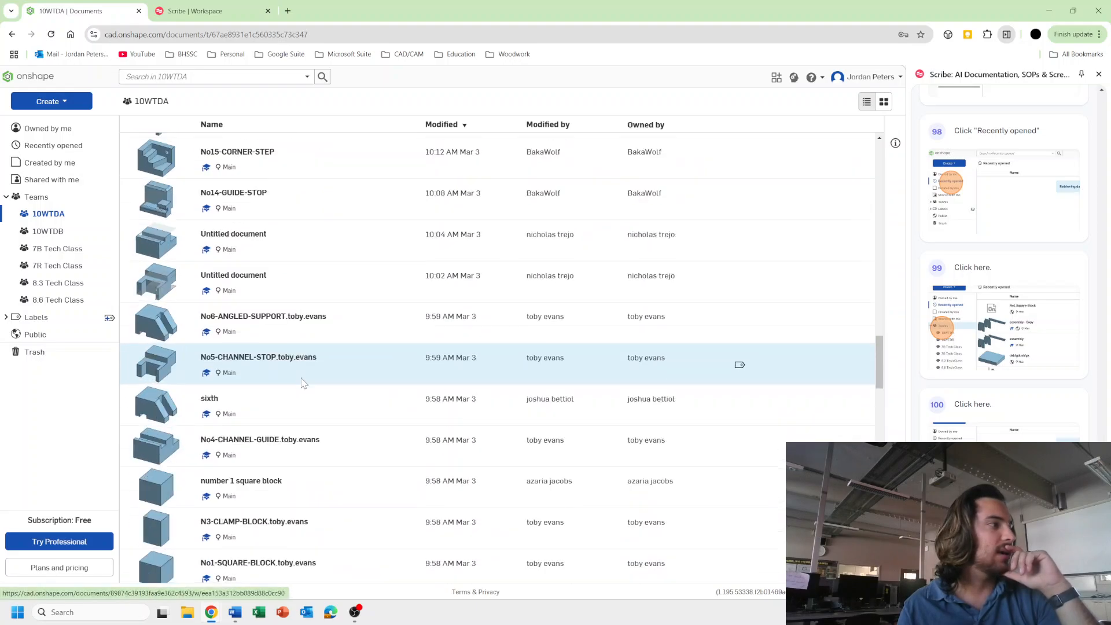
scroll(301, 379, up, 10)
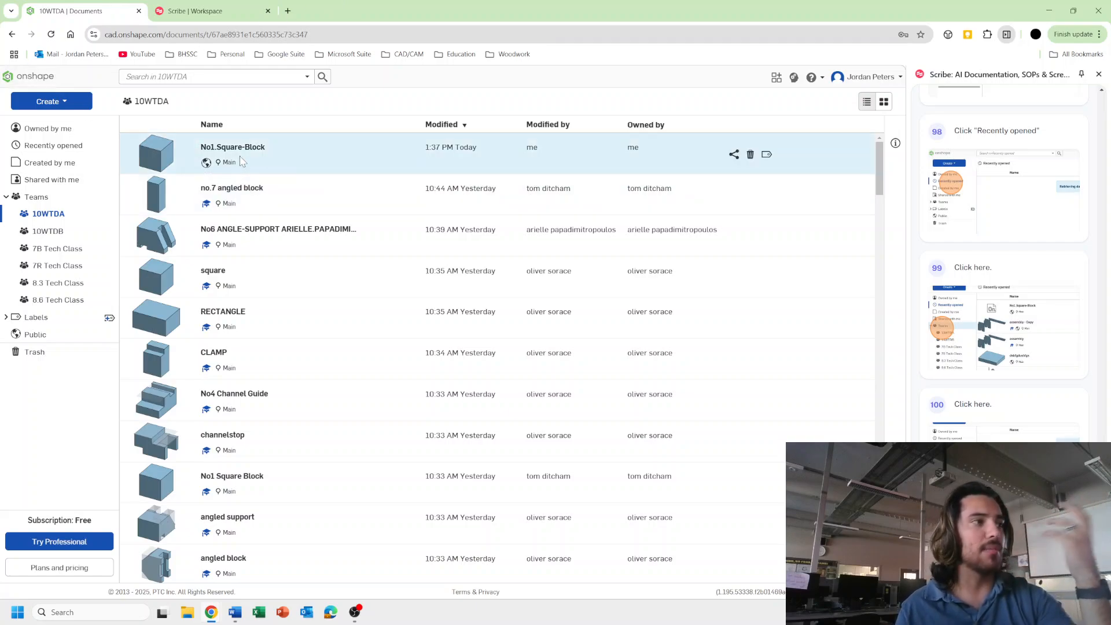
- Create a new public document named No2 Rectangular Block
click(69, 103)
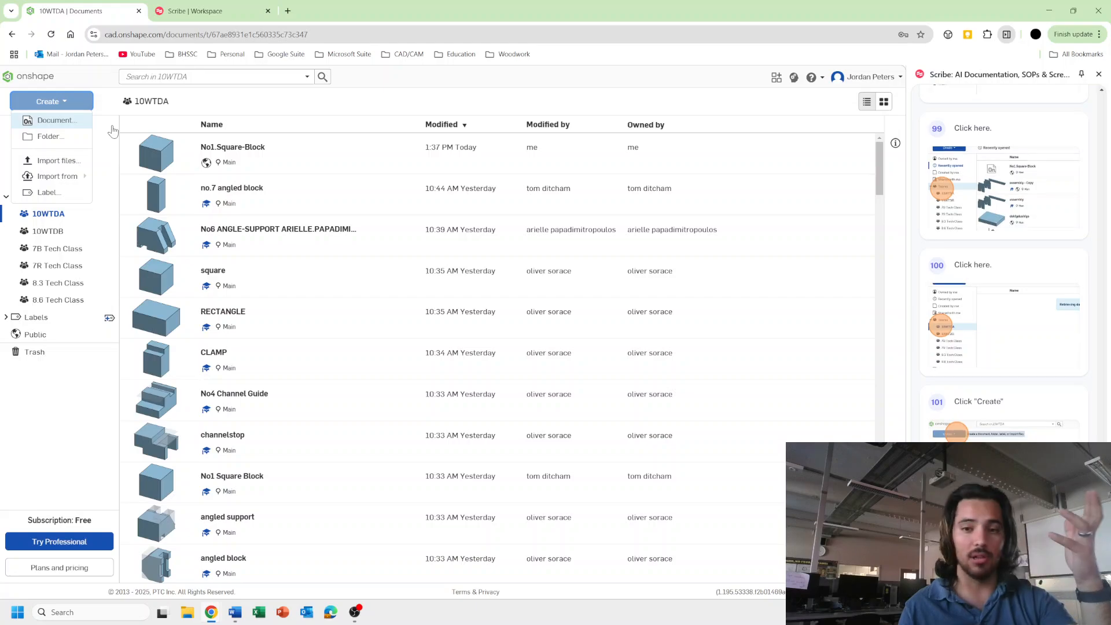
click(81, 120)
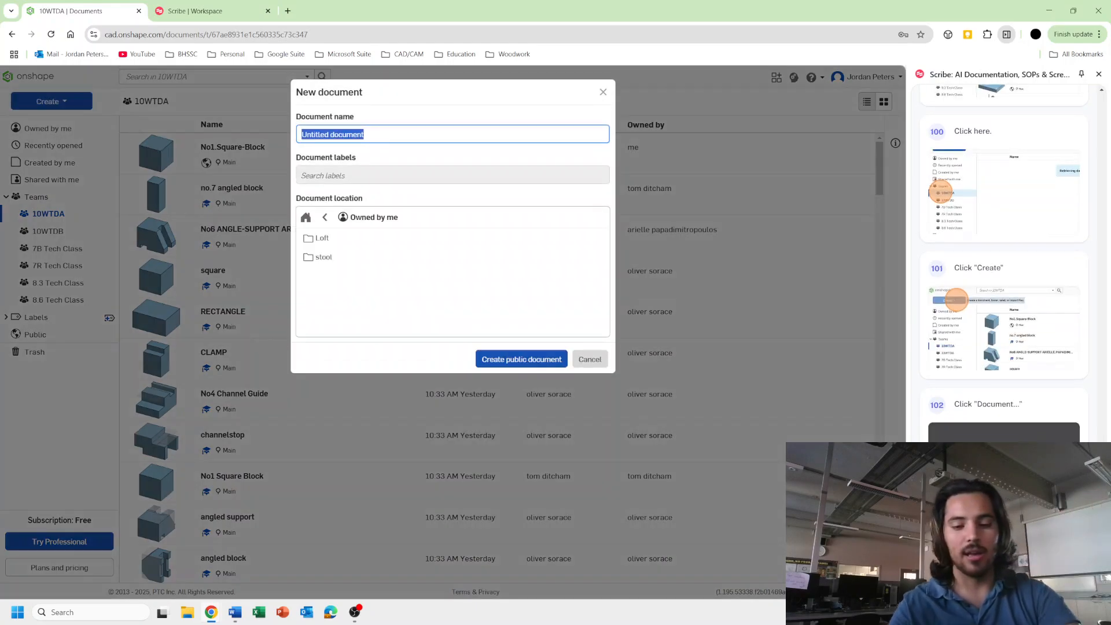
text(N)
text(2 Rectangular Block)
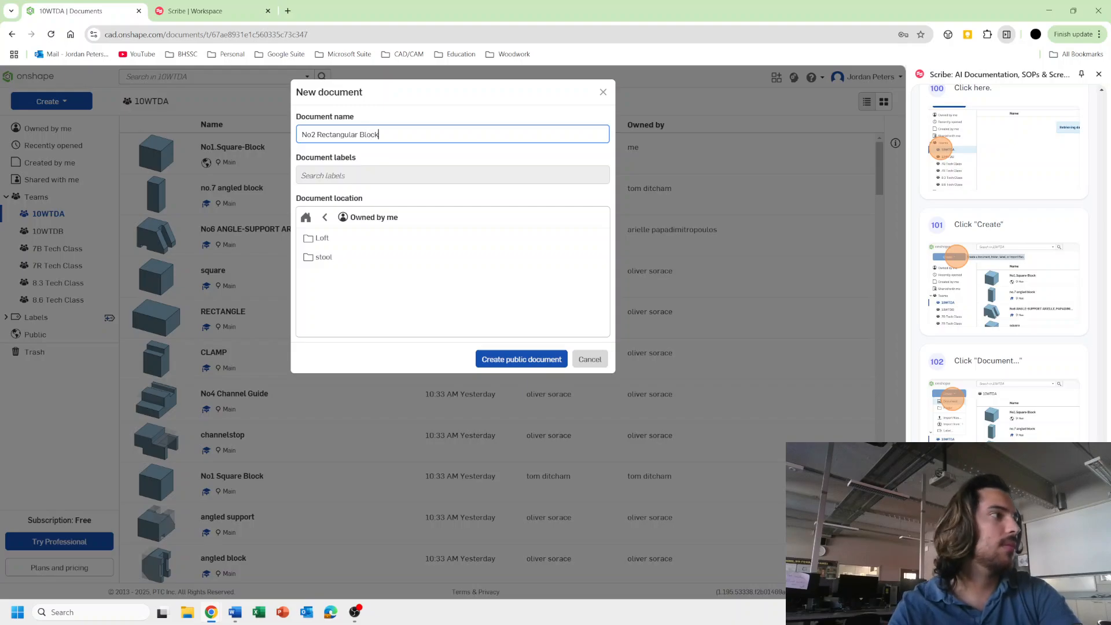
key(Return)
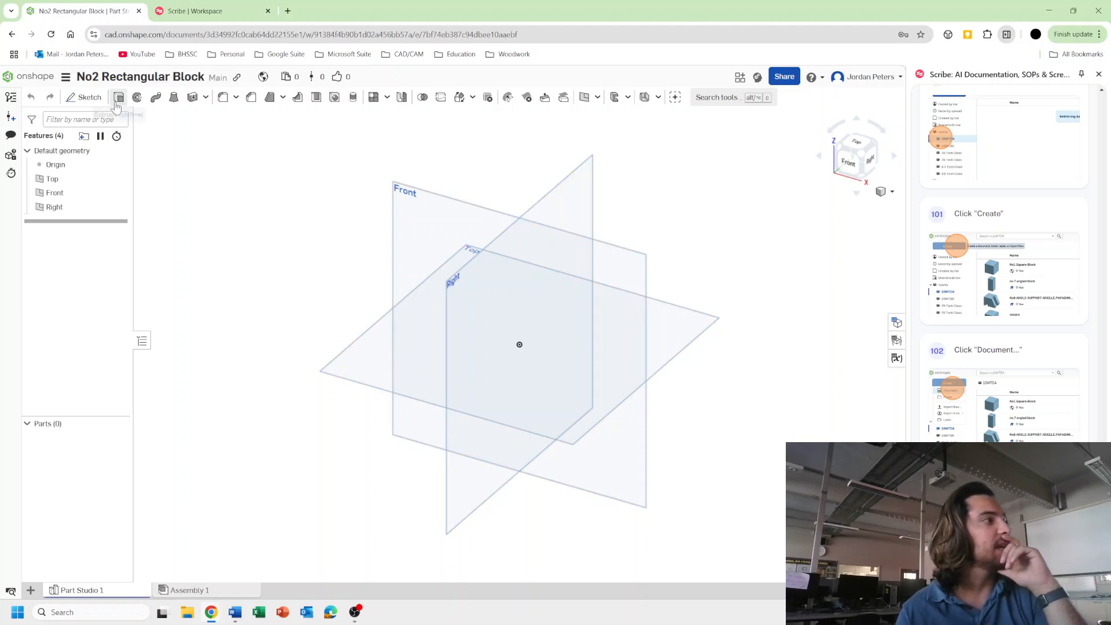
- Start a new sketch on the Front plane instead of the Top plane
click(363, 357)
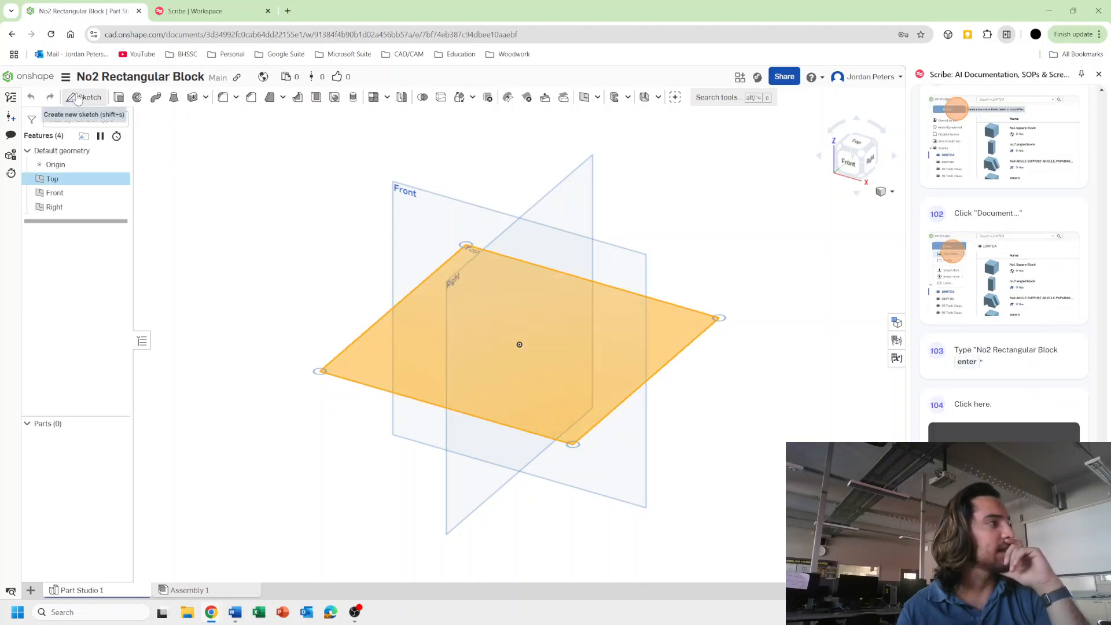
key(Escape)
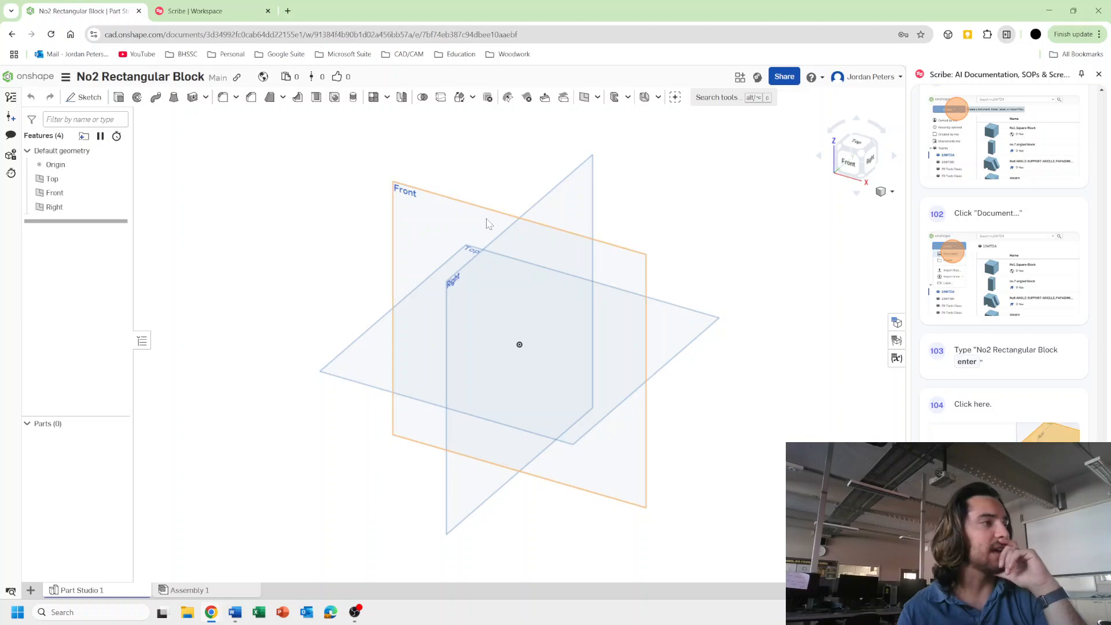
click(330, 224)
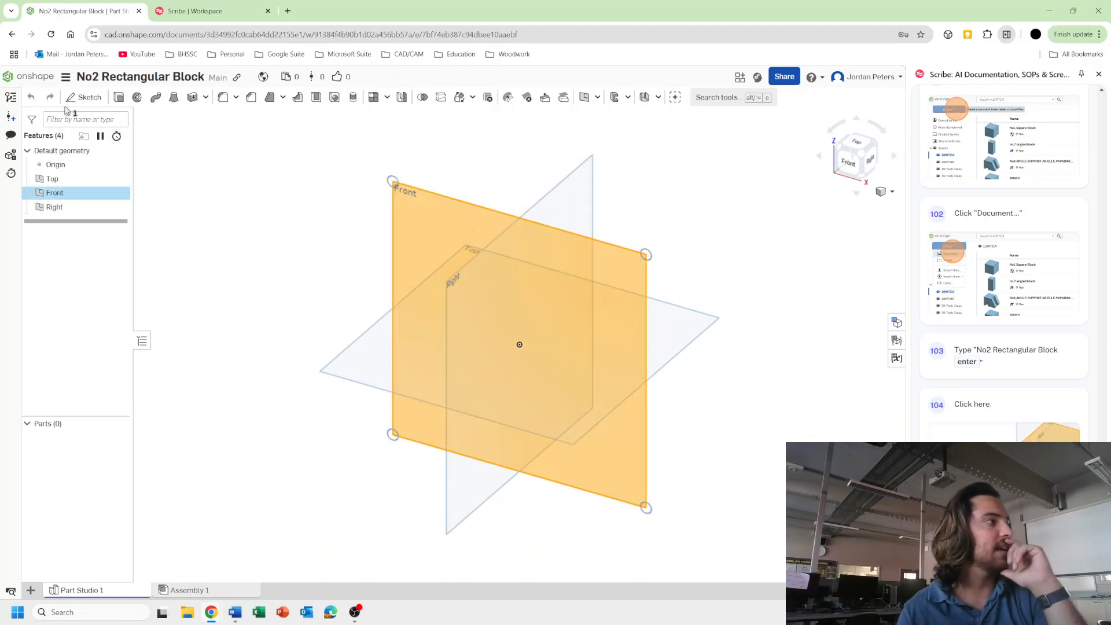
click(81, 99)
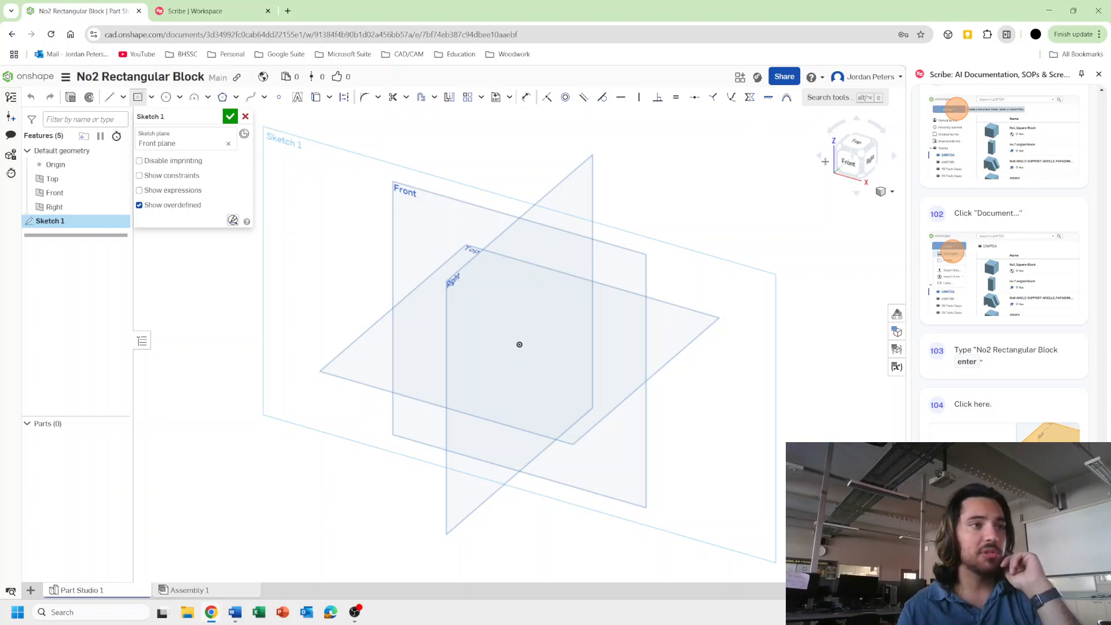
- Draw a center point rectangle from the origin, about 136 mm wide and 57 mm high
click(846, 163)
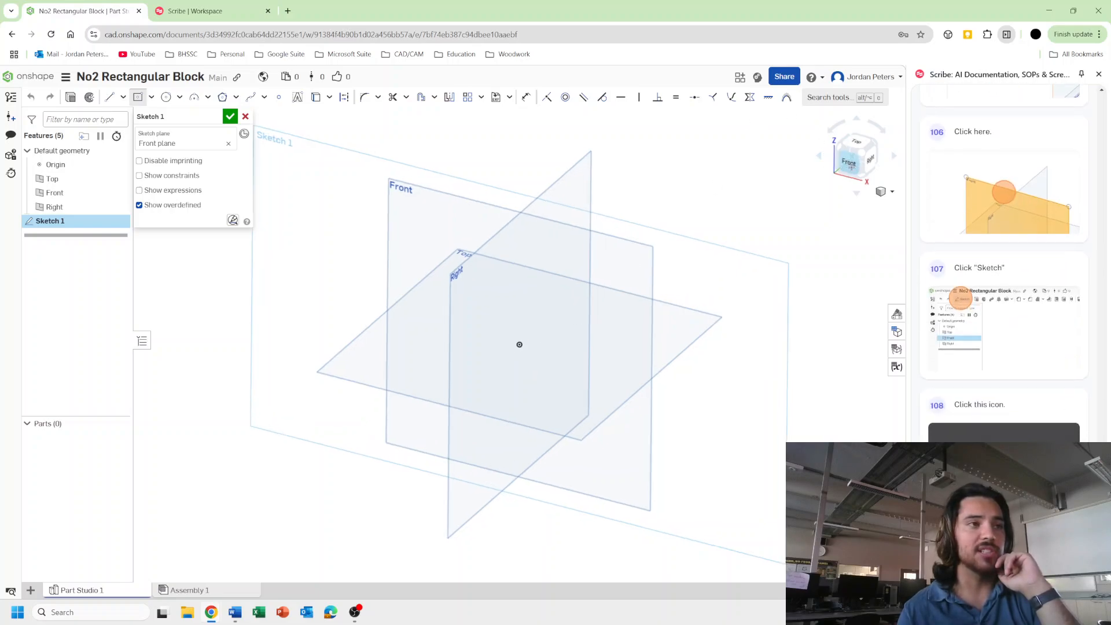
click(868, 169)
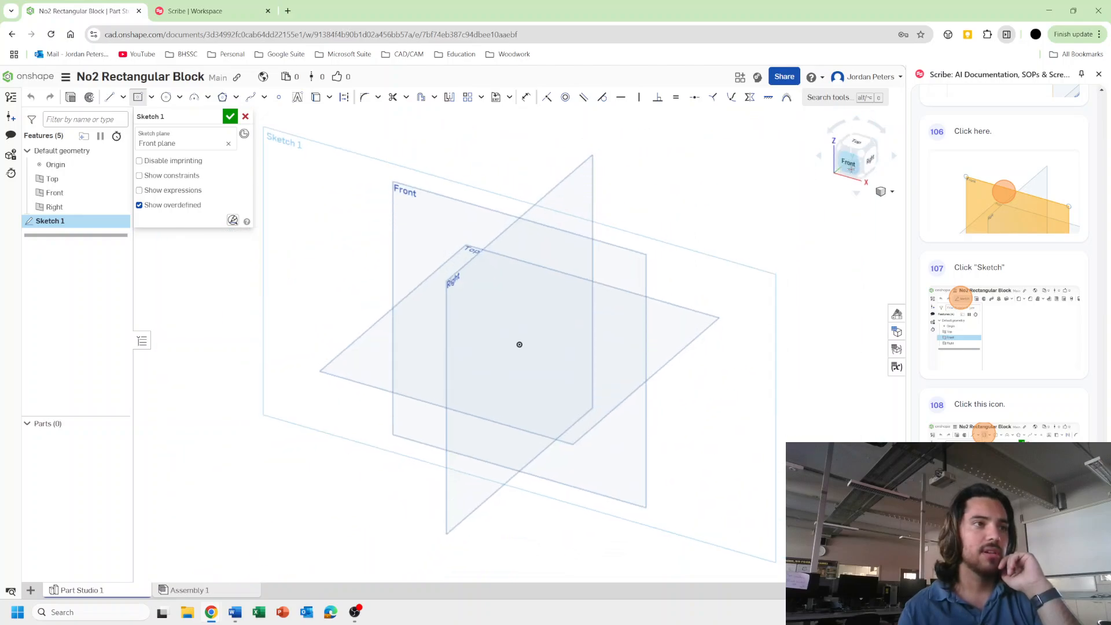
key(n)
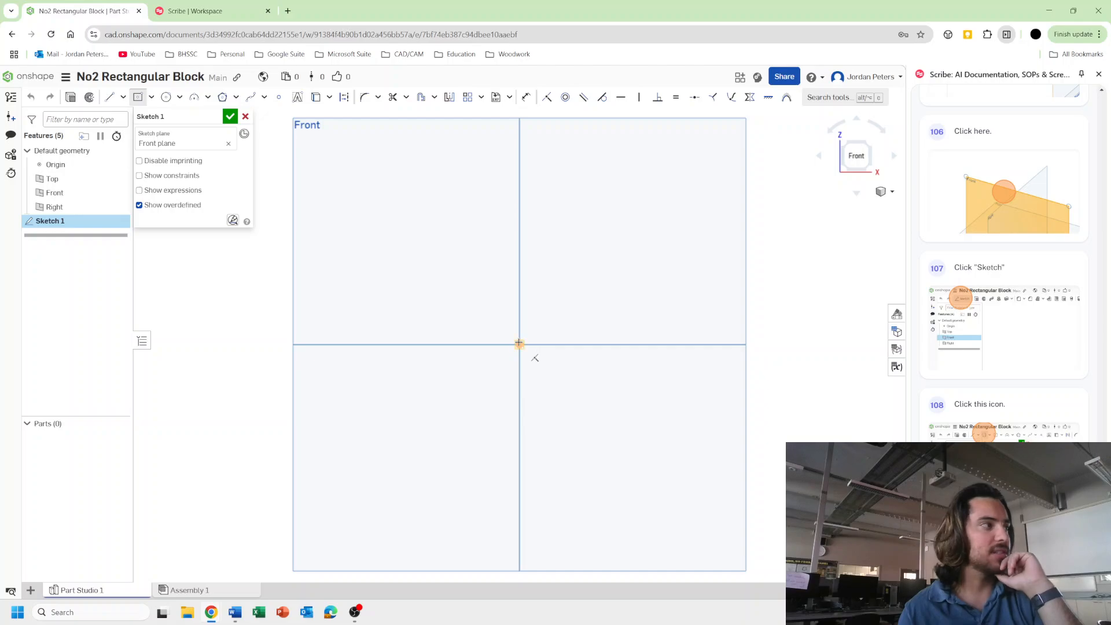
click(519, 343)
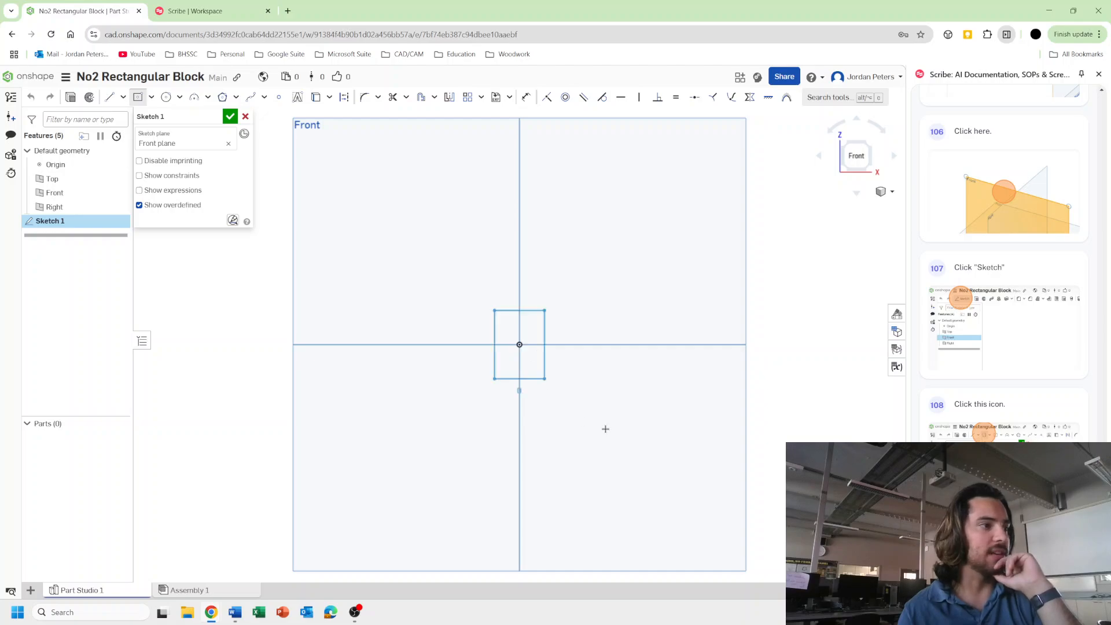
click(724, 430)
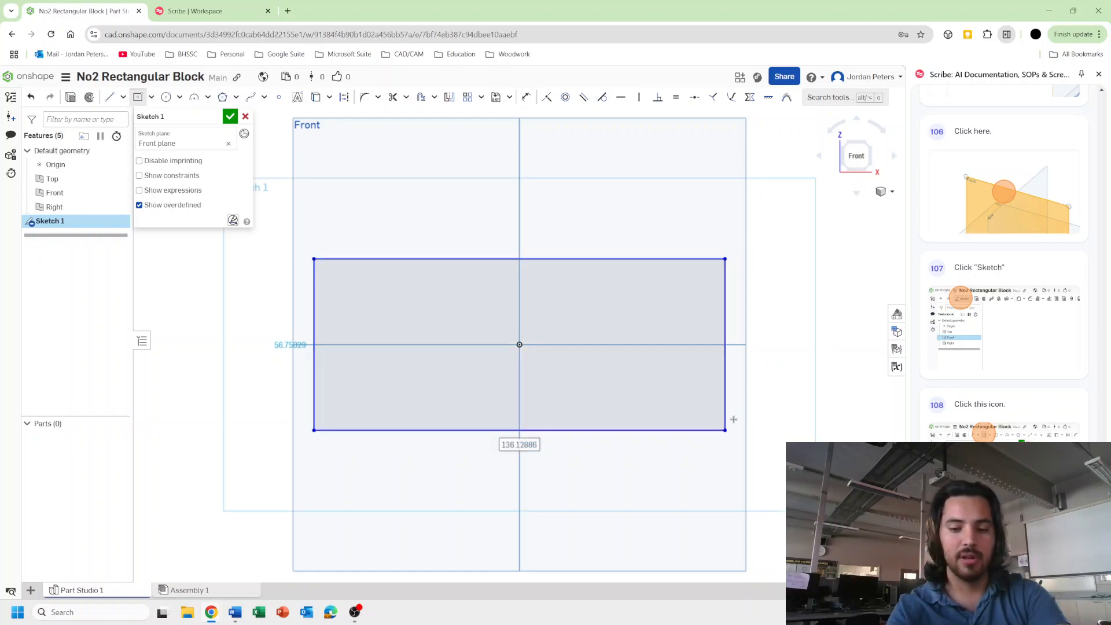
- Set the rectangle's width to 100 mm and its height to 70 mm, and finish the sketch
text(100)
key(Tab)
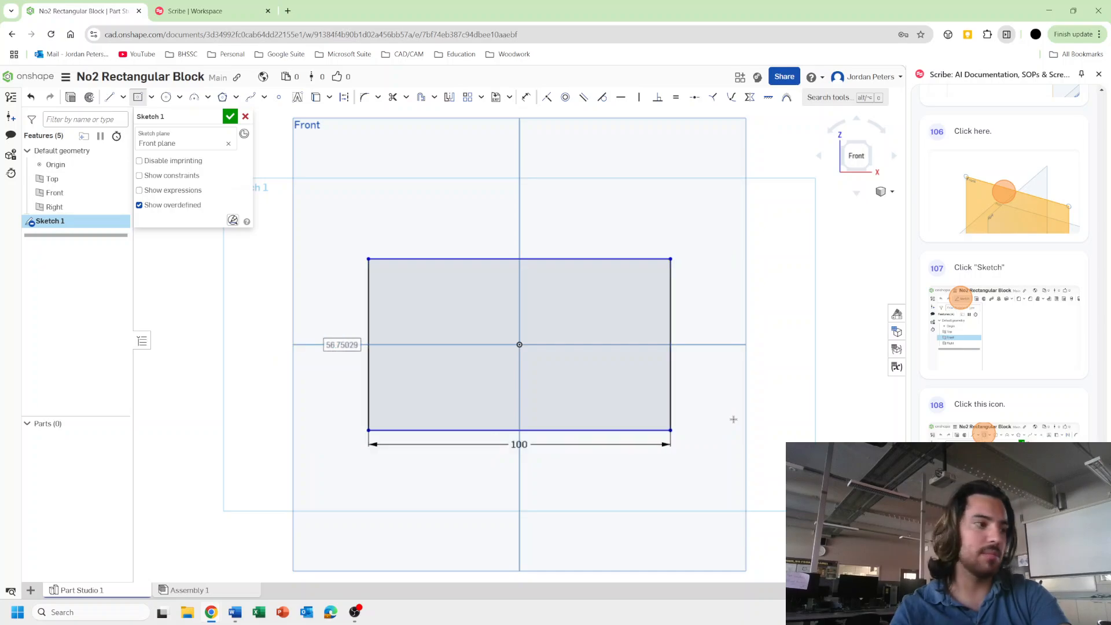
text(70)
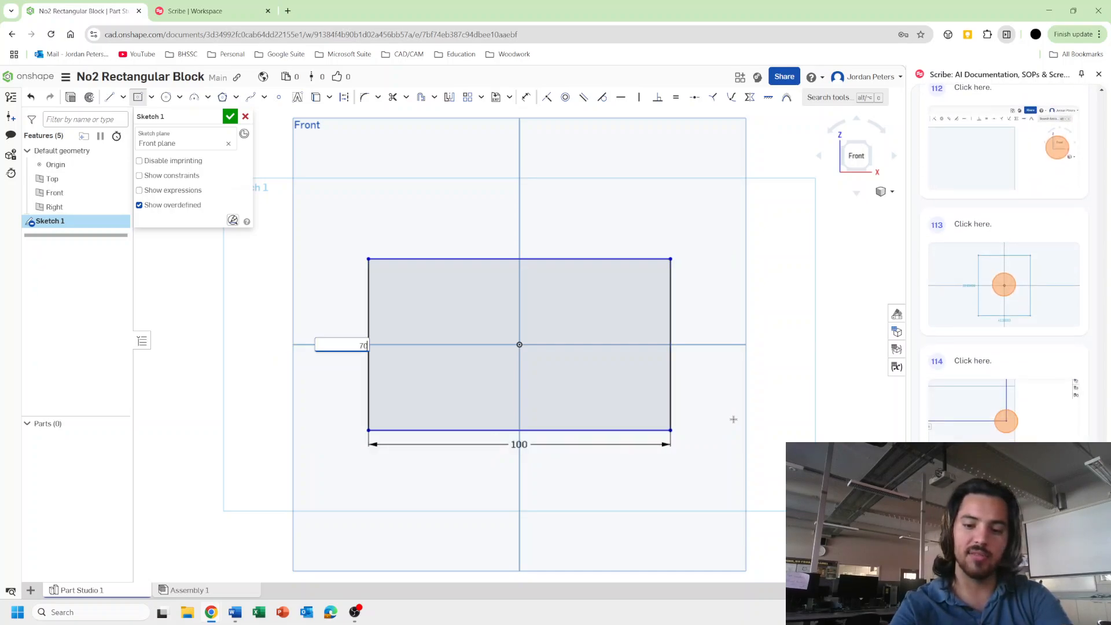
key(Return)
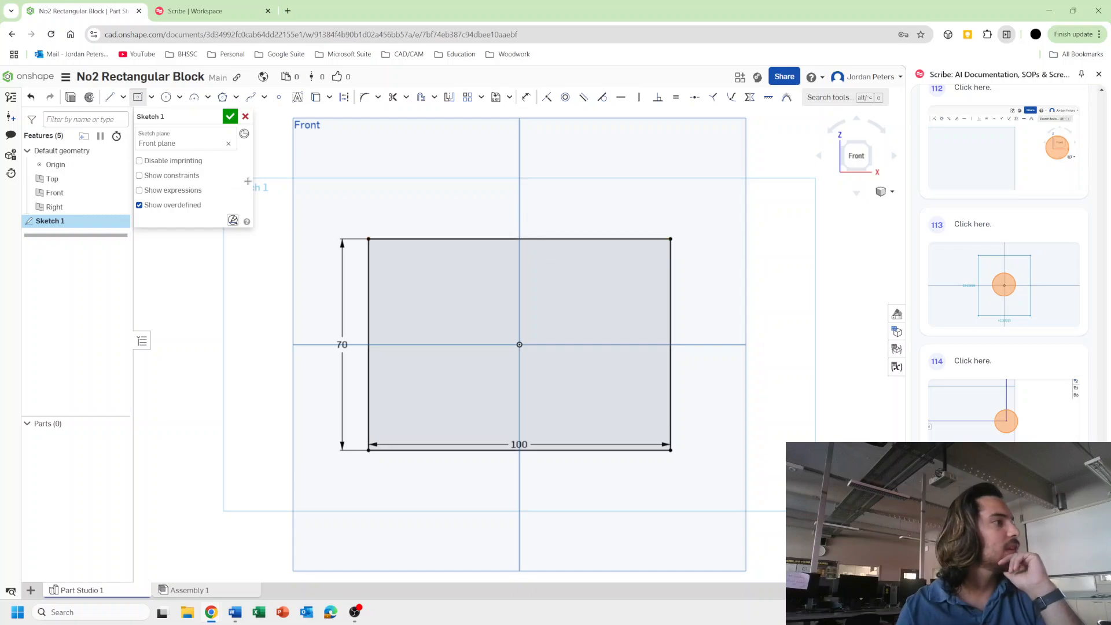
click(230, 117)
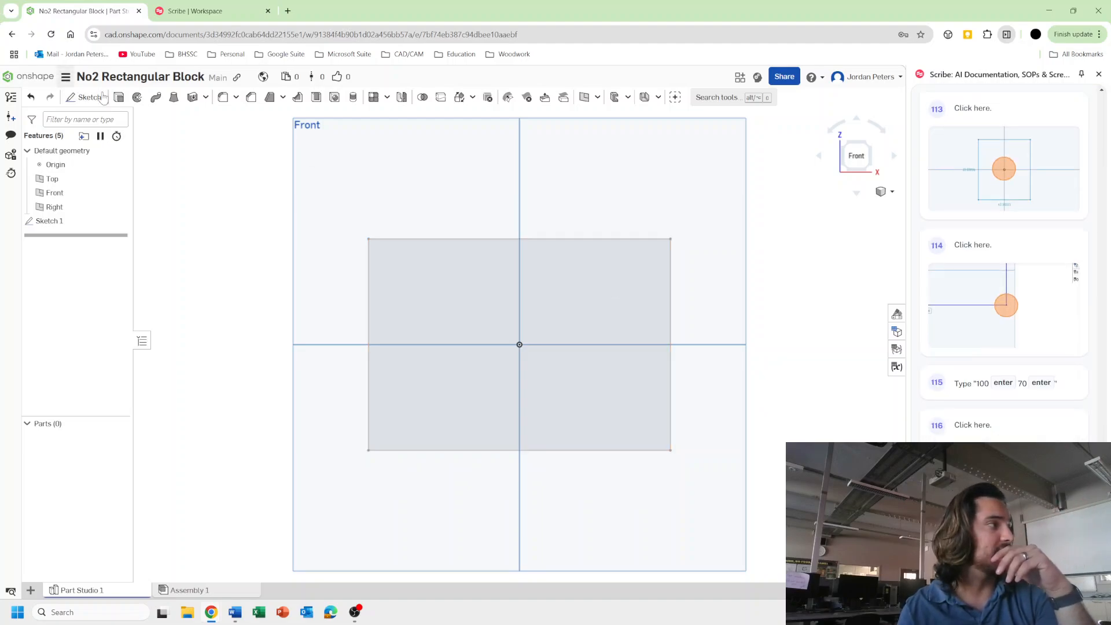
- Extrude the rectangle as a new blind solid 100 mm deep towards the back of the Front plane
click(490, 260)
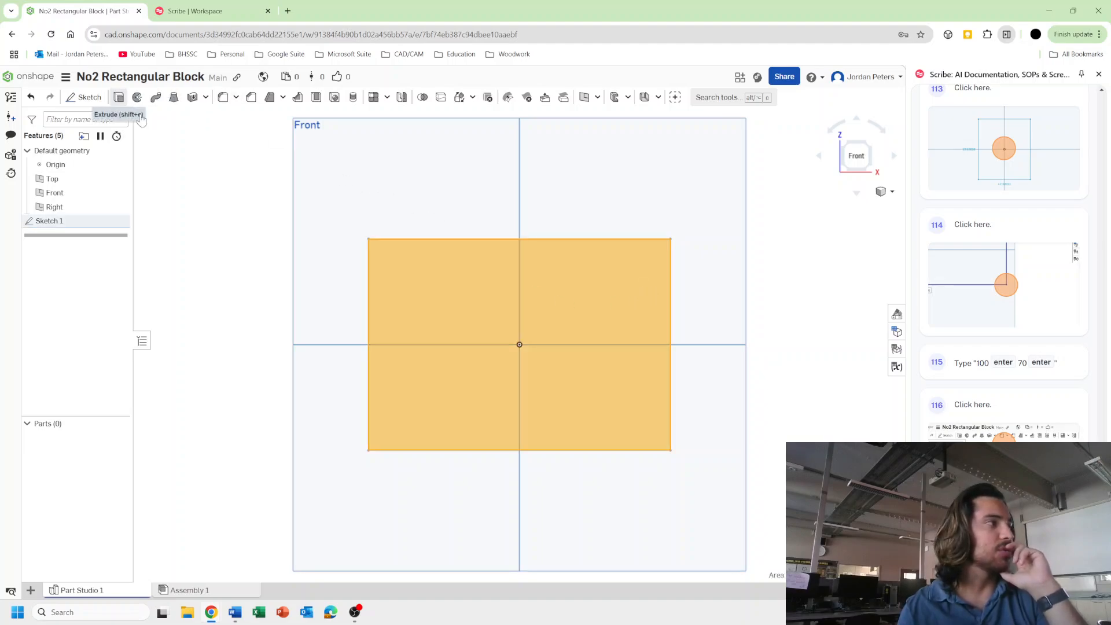
click(120, 97)
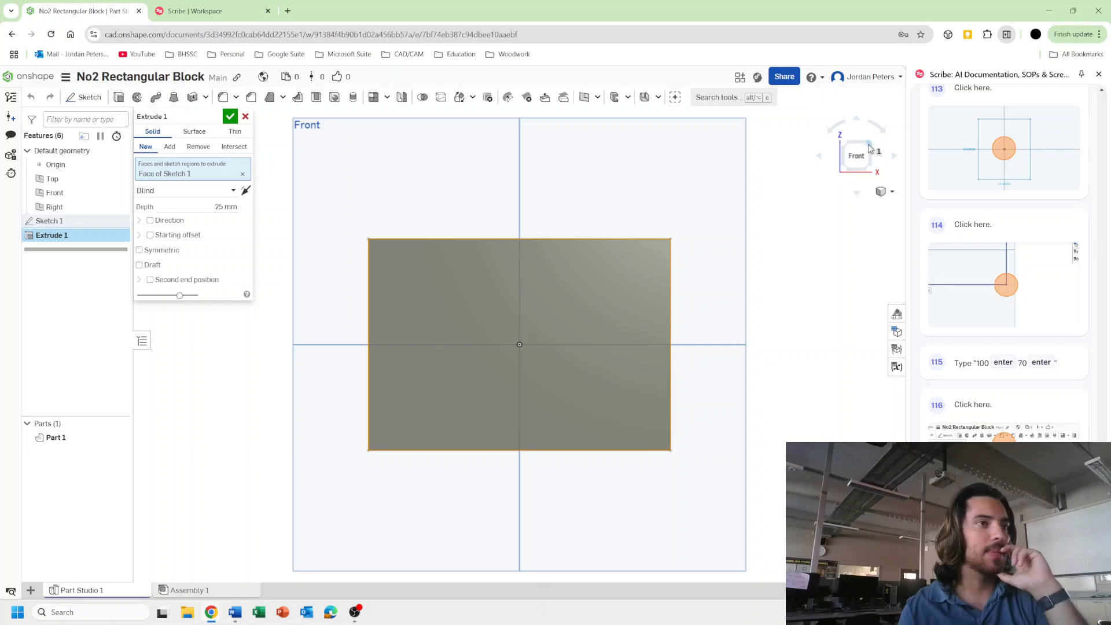
click(865, 152)
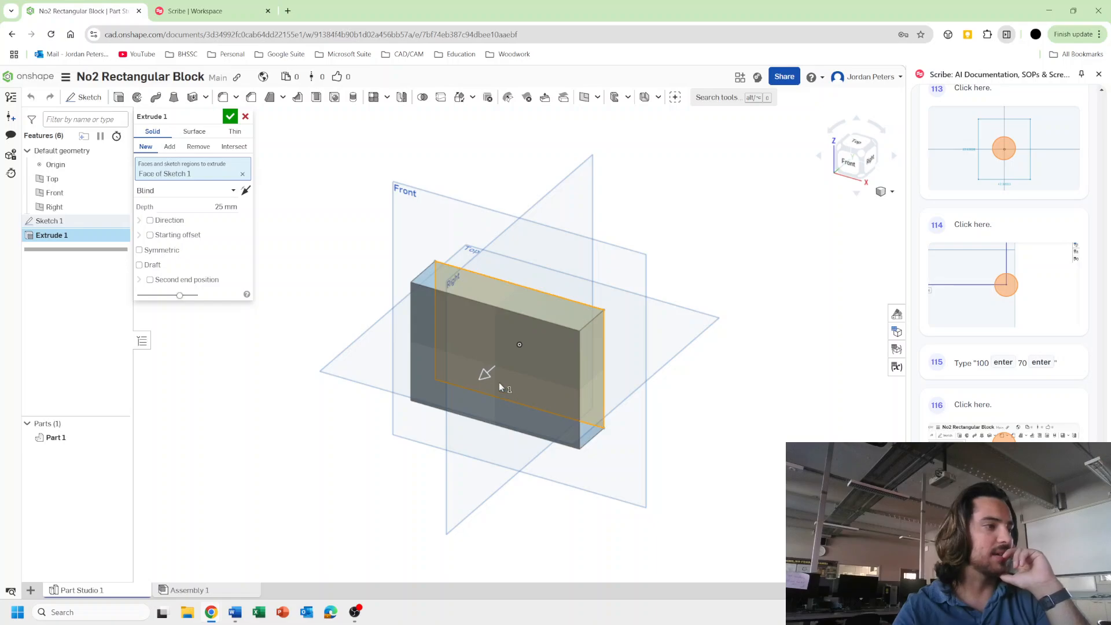
drag(486, 374, 669, 217)
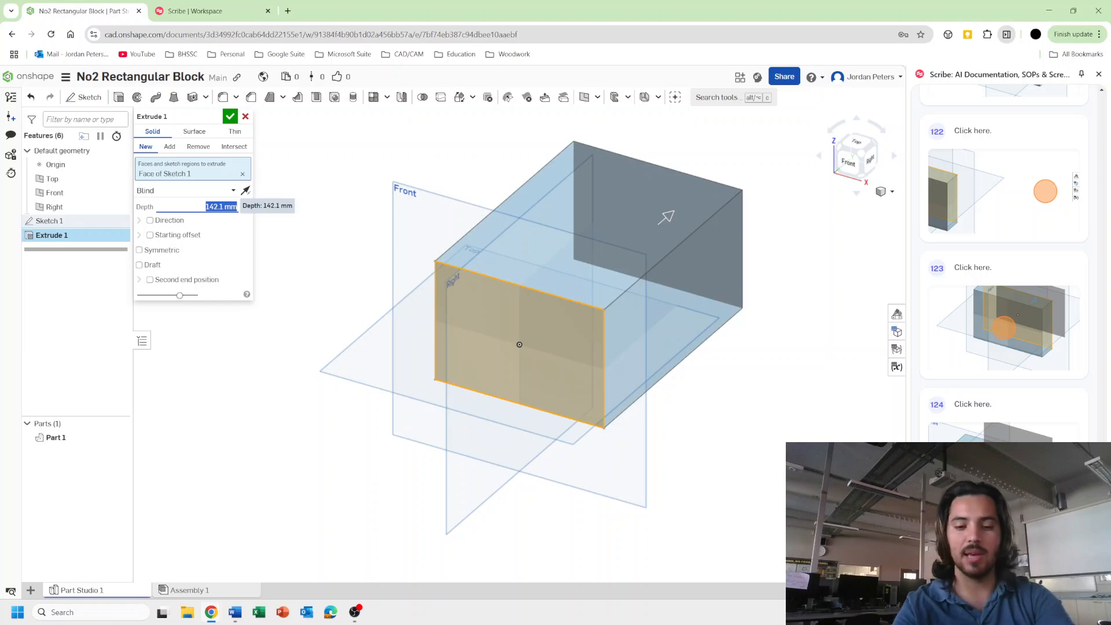
text(100)
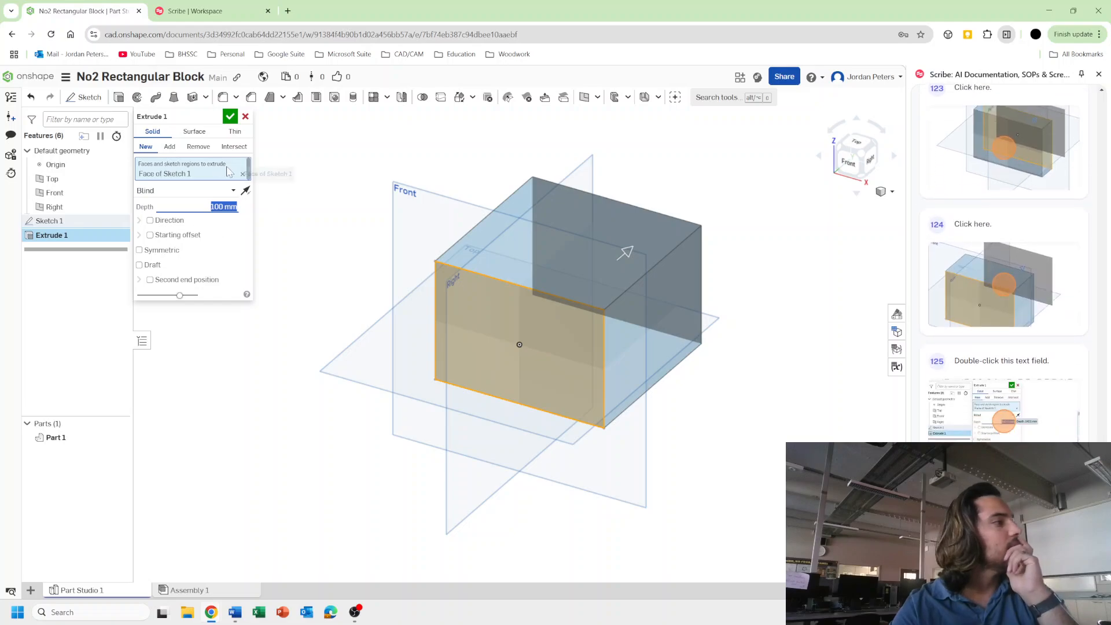
click(230, 117)
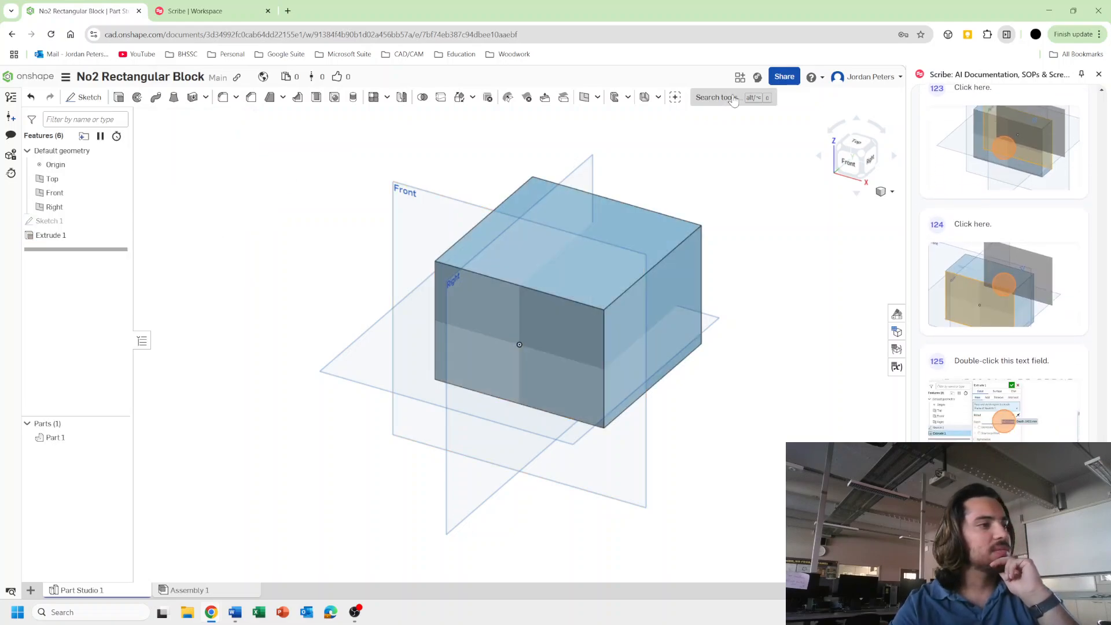
- Open the share settings of the No2 Rectangular Block document
click(868, 159)
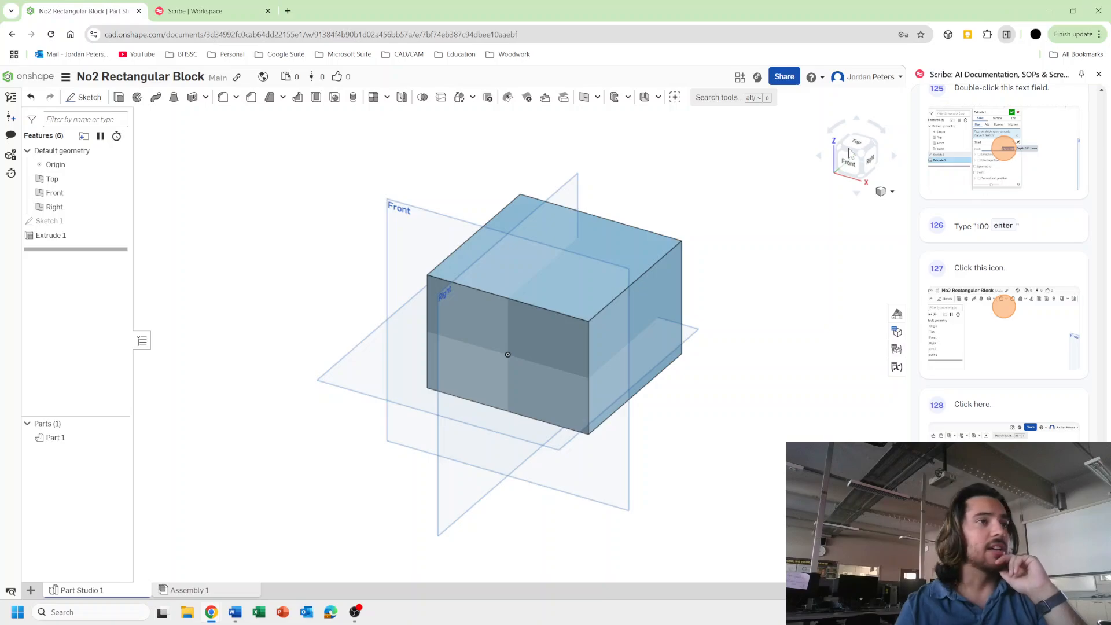
click(788, 77)
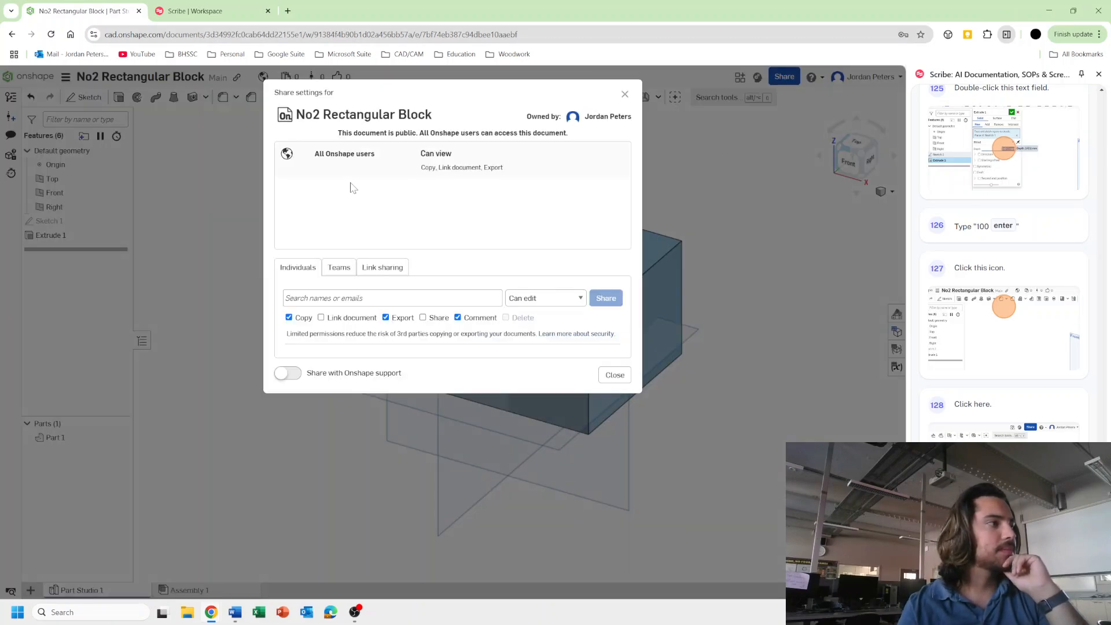
- Try to share the document with the 10WTDB team using the Can view permission
click(340, 274)
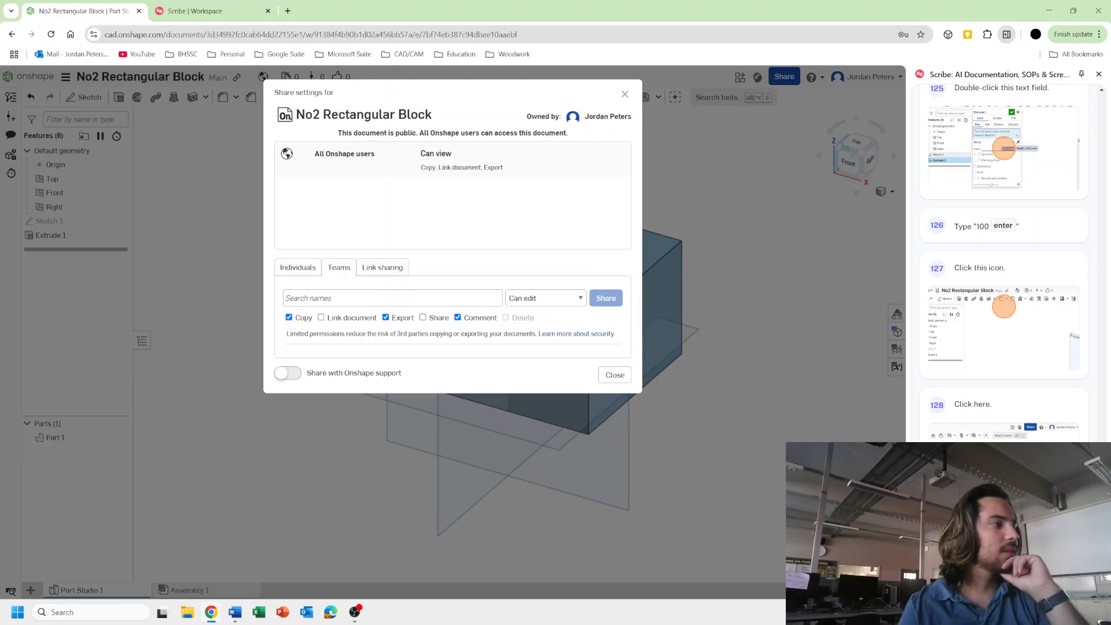
click(334, 338)
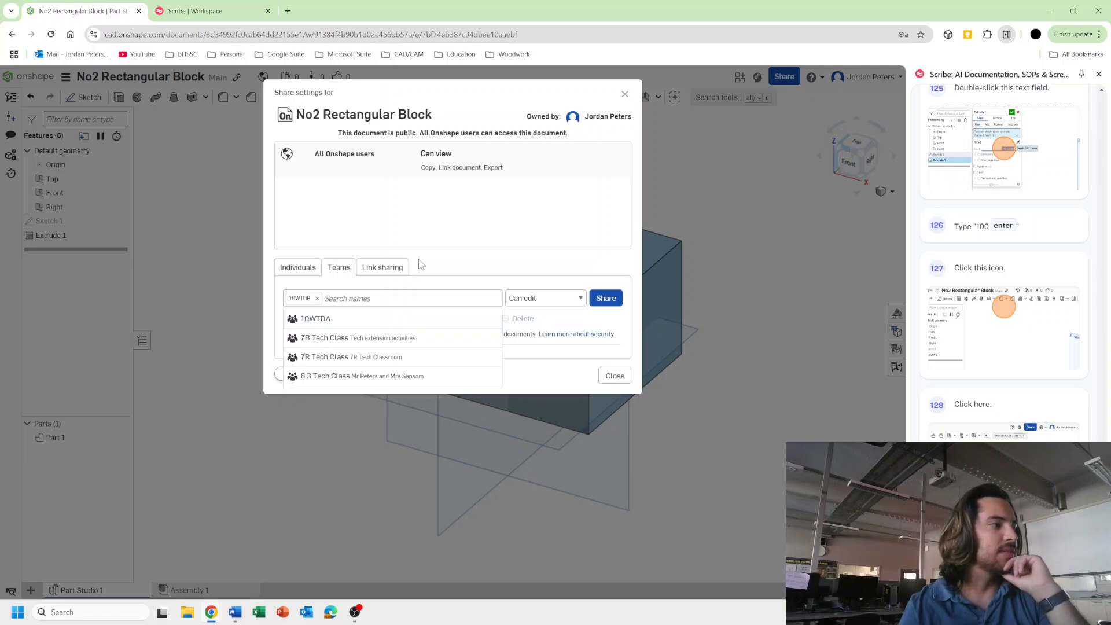
click(519, 304)
click(520, 330)
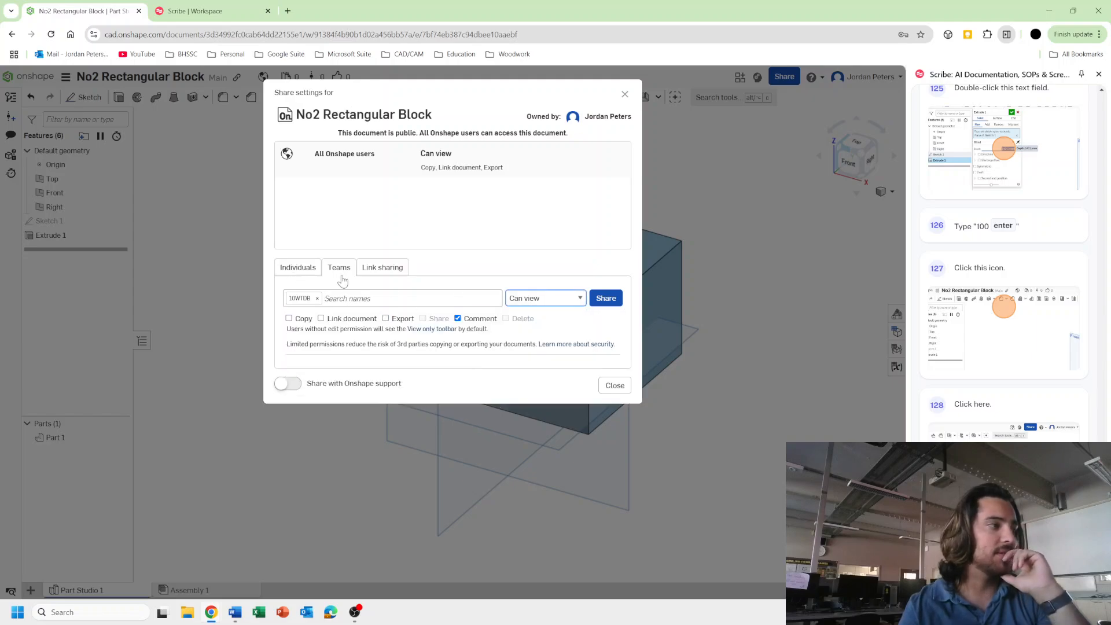
- Share the document individually with the teacher's account using the Can edit permission, and close the share settings
click(307, 272)
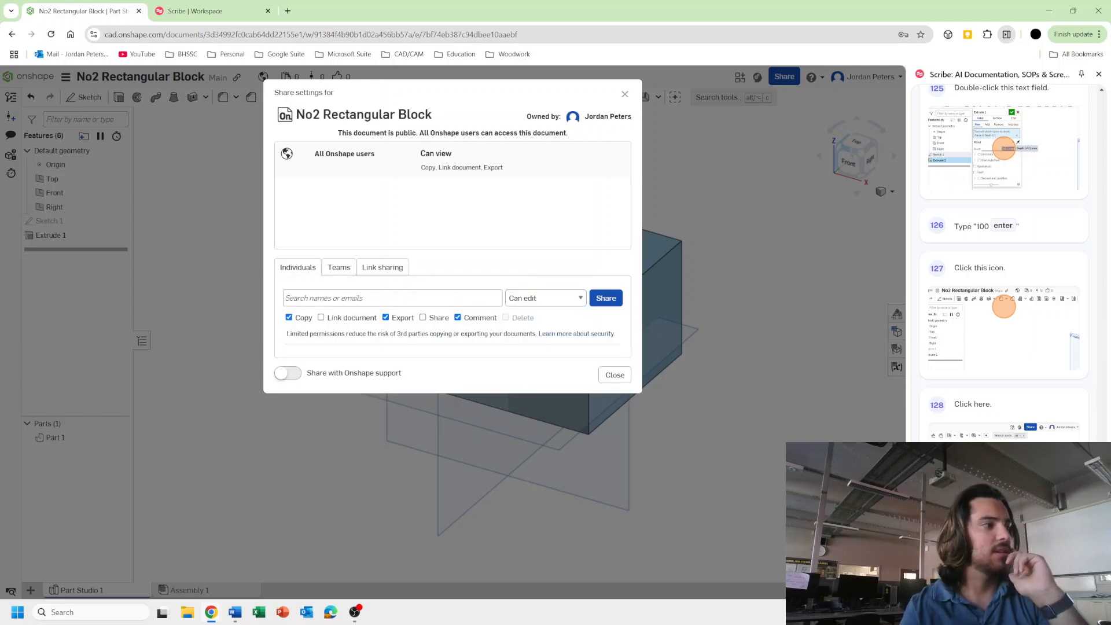
click(345, 284)
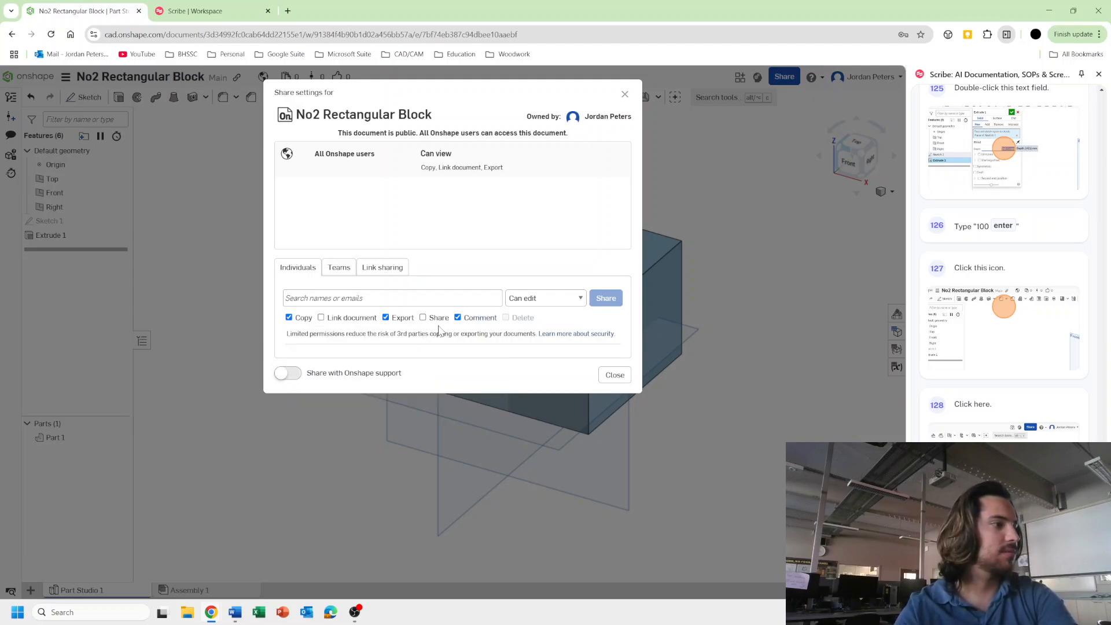
text(jord)
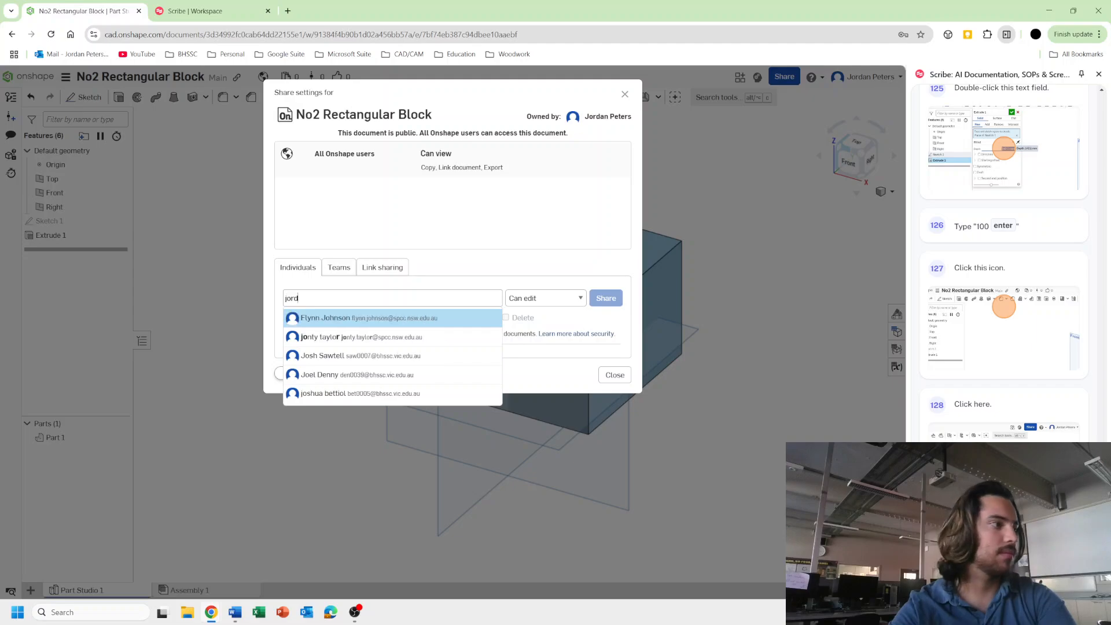
click(409, 319)
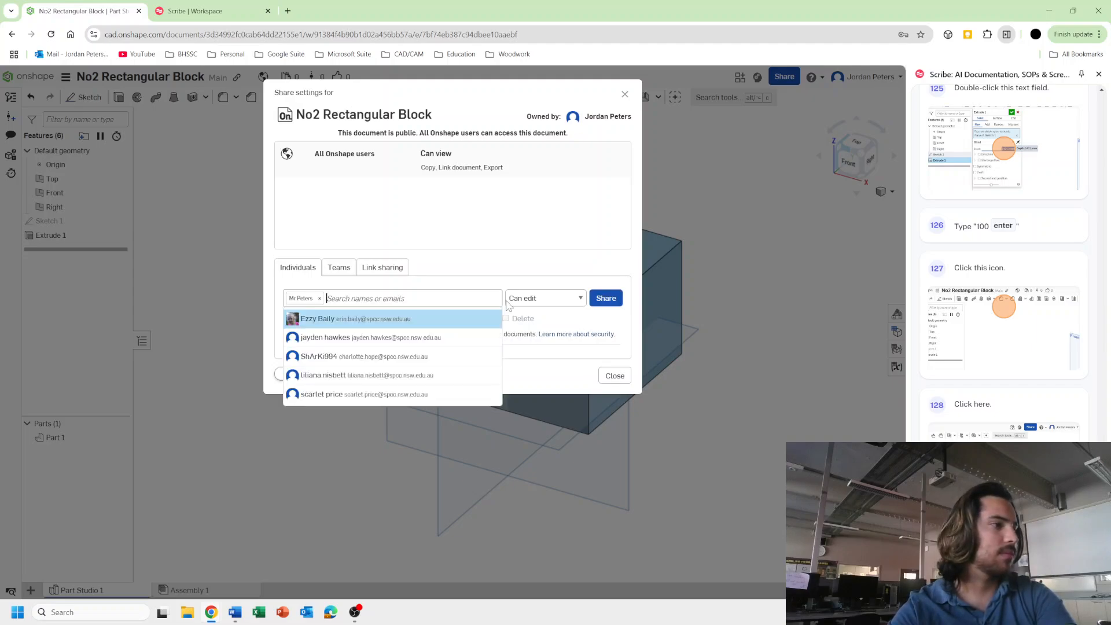
click(602, 303)
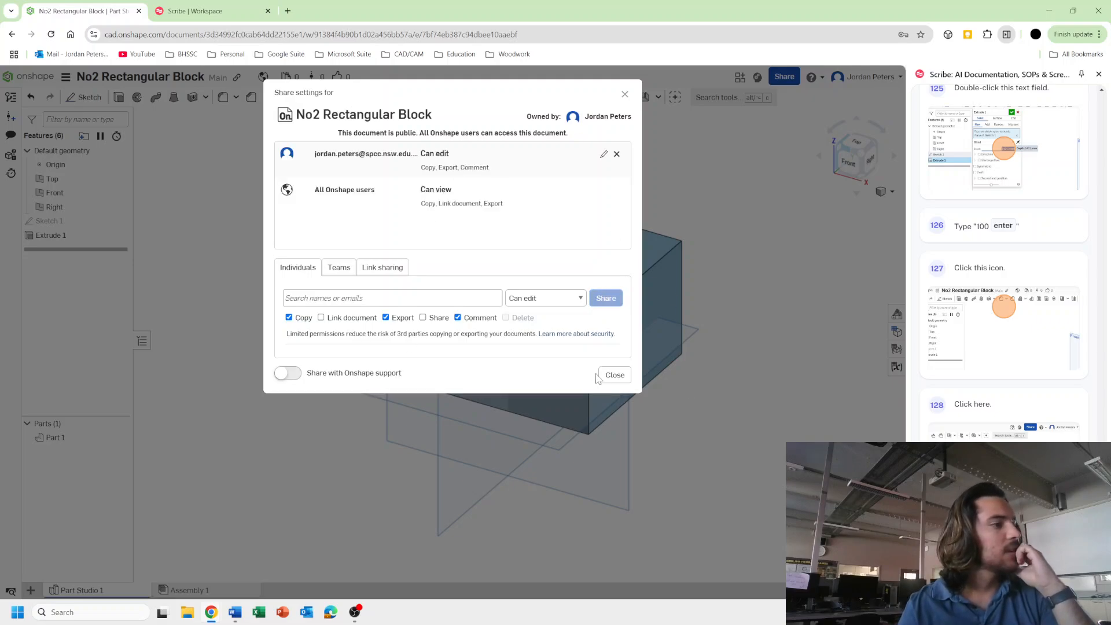
click(614, 375)
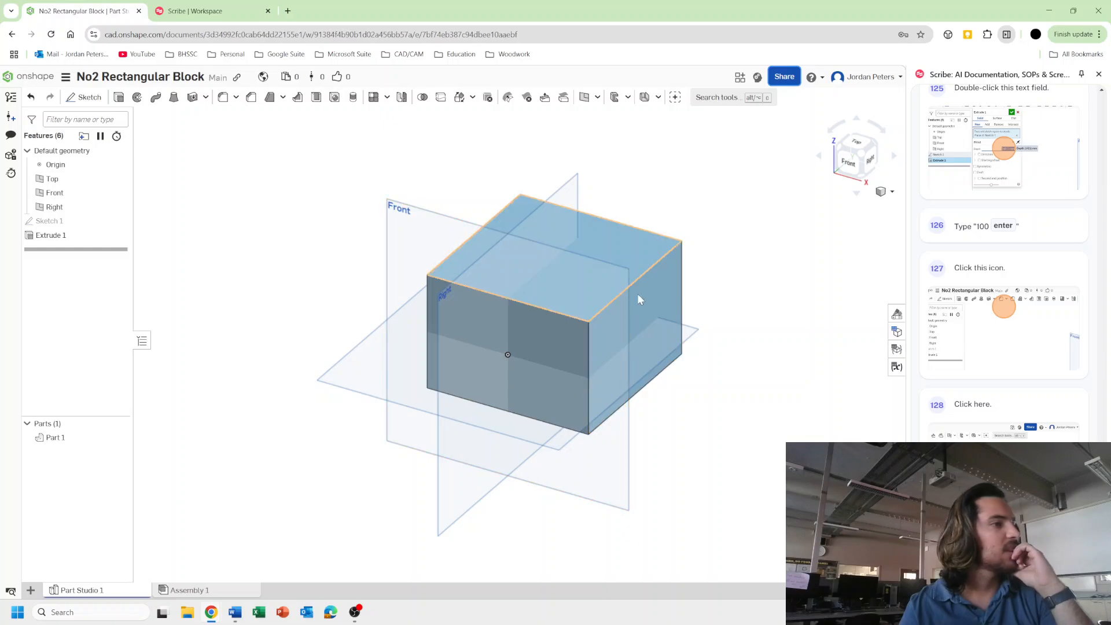
- Return to the documents overview and look for the No2 Rectangular Block among the 10WTDB and 10WTDA team documents, checking the order by modified date
click(26, 77)
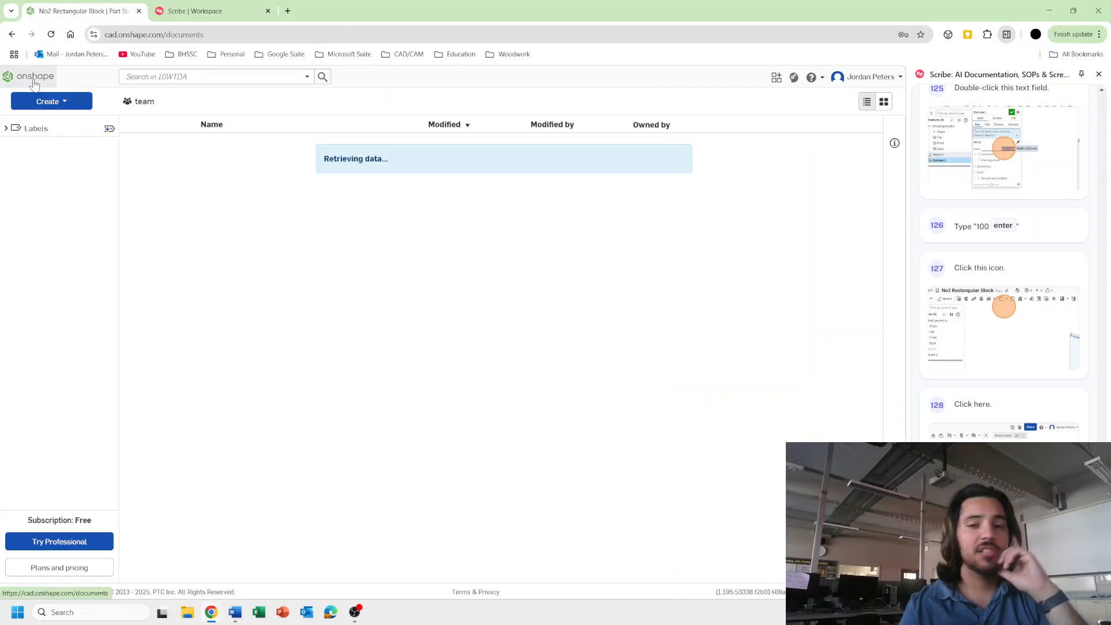
click(48, 230)
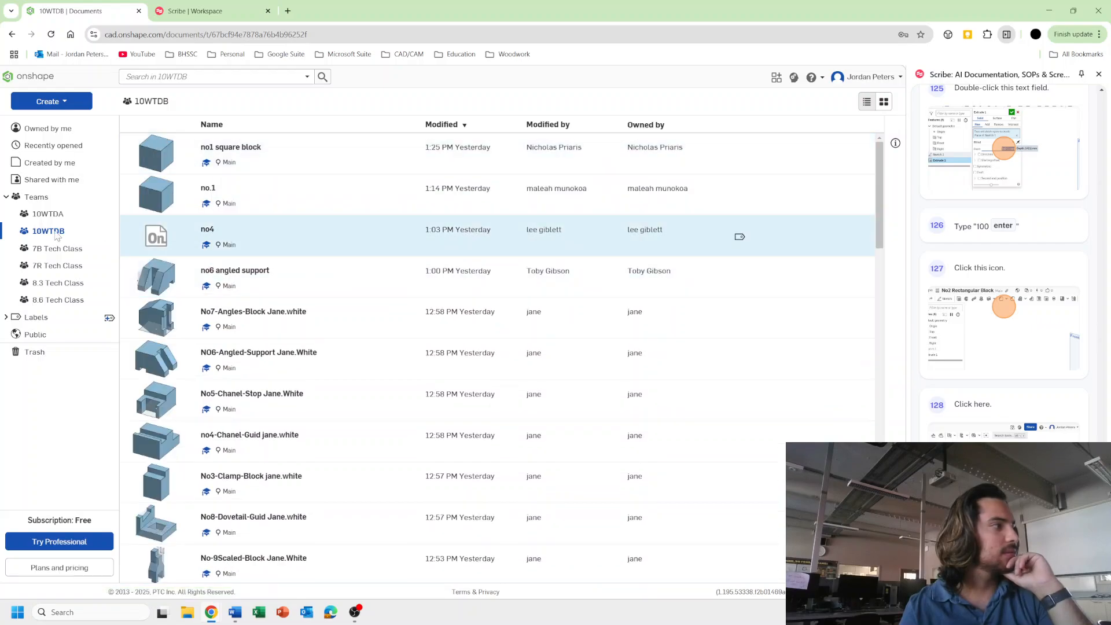
scroll(286, 293, down, 4)
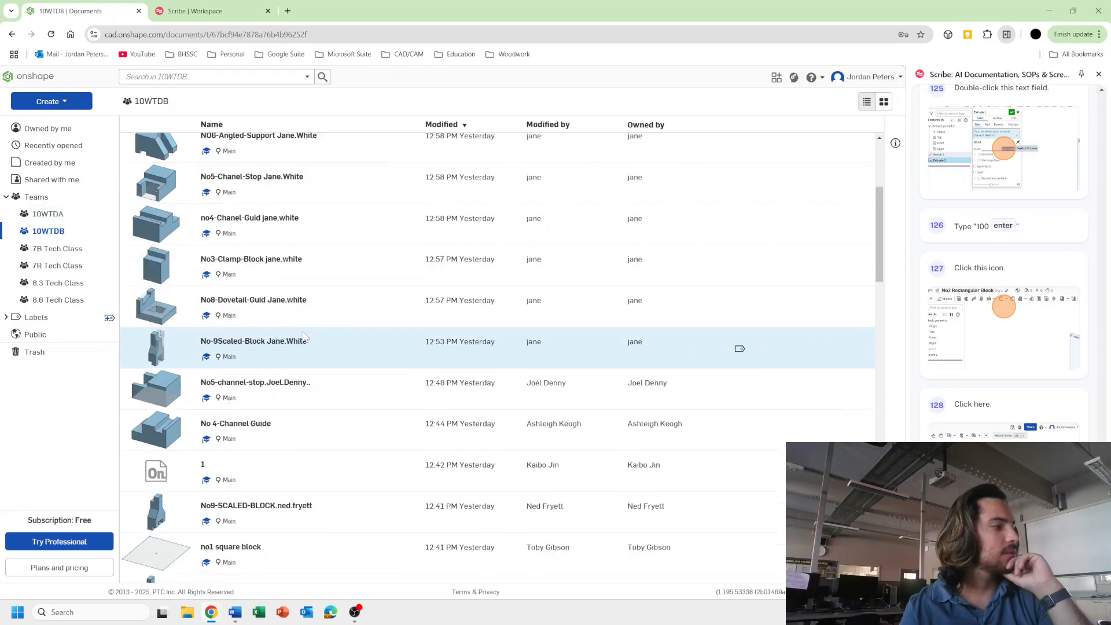
scroll(736, 223, up, 4)
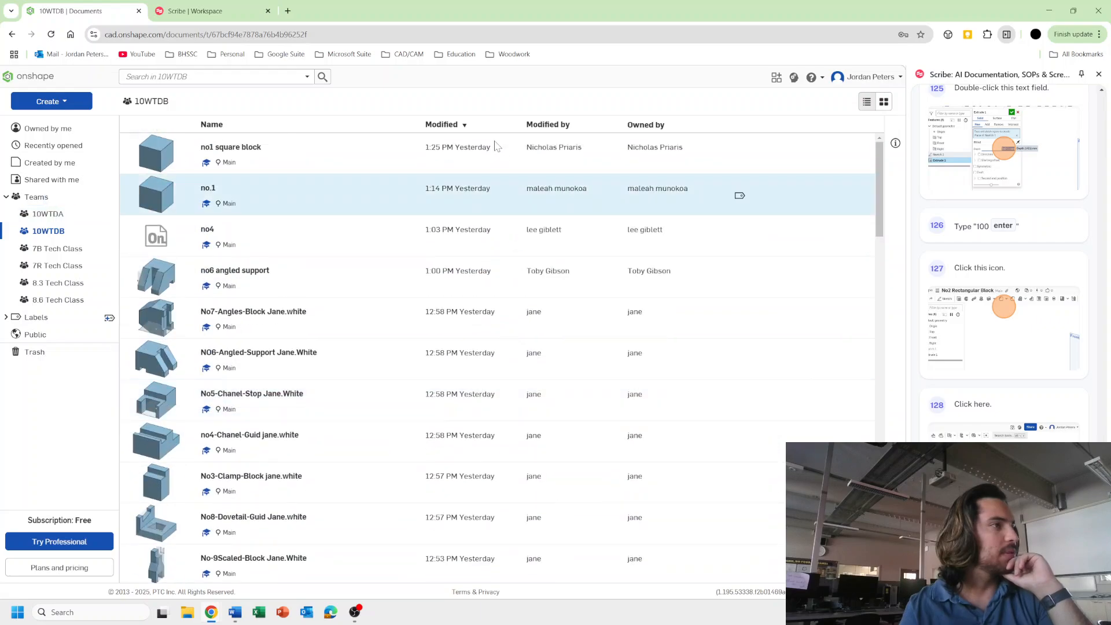
click(463, 128)
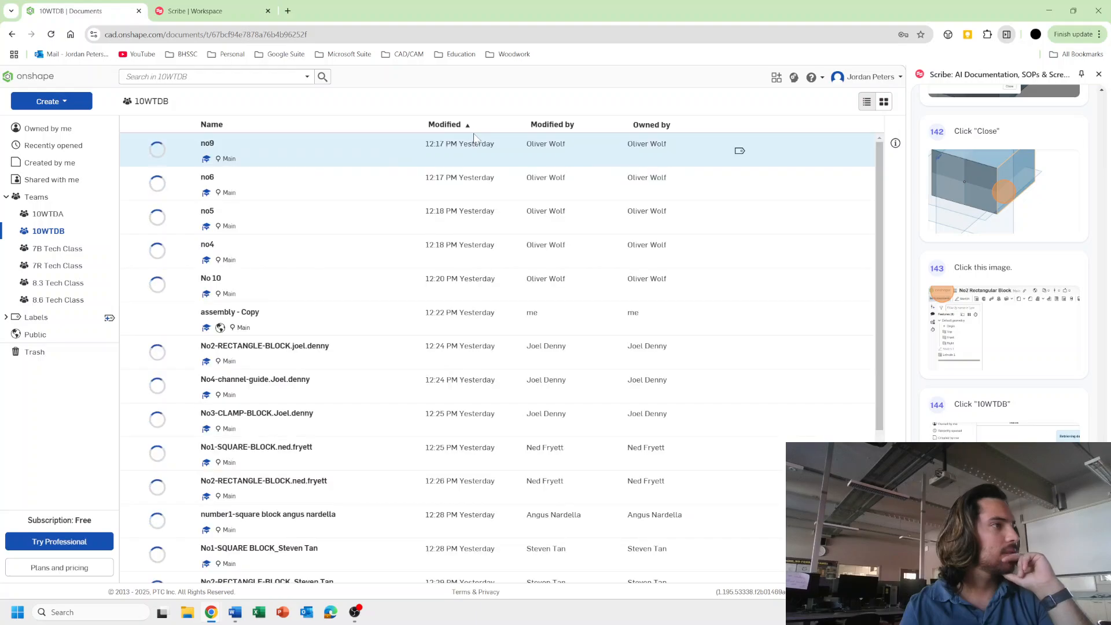
click(466, 133)
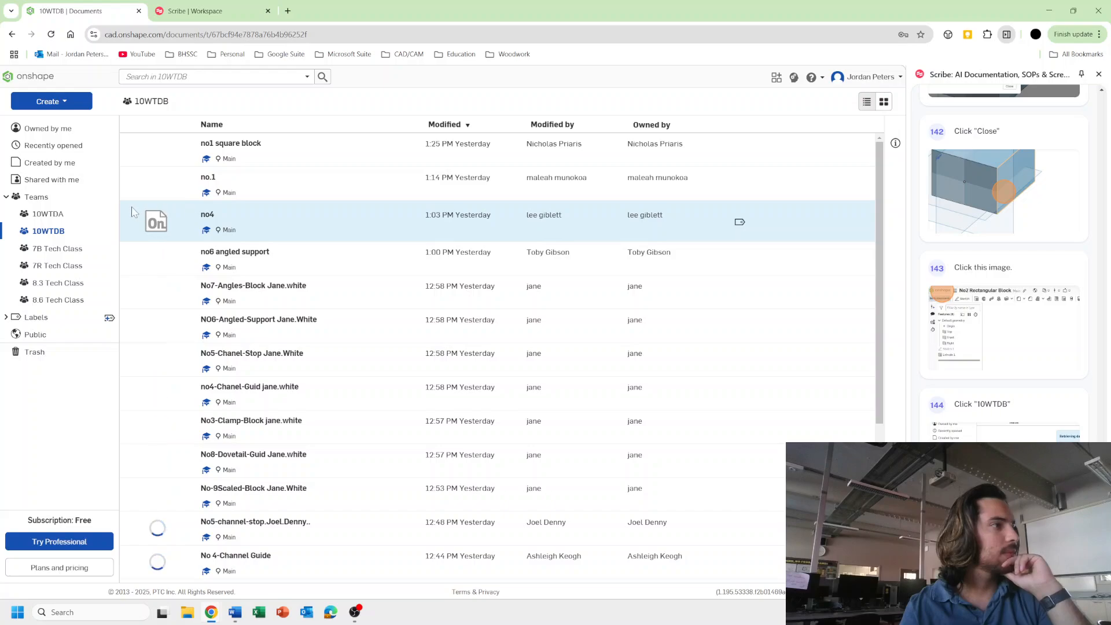
click(47, 214)
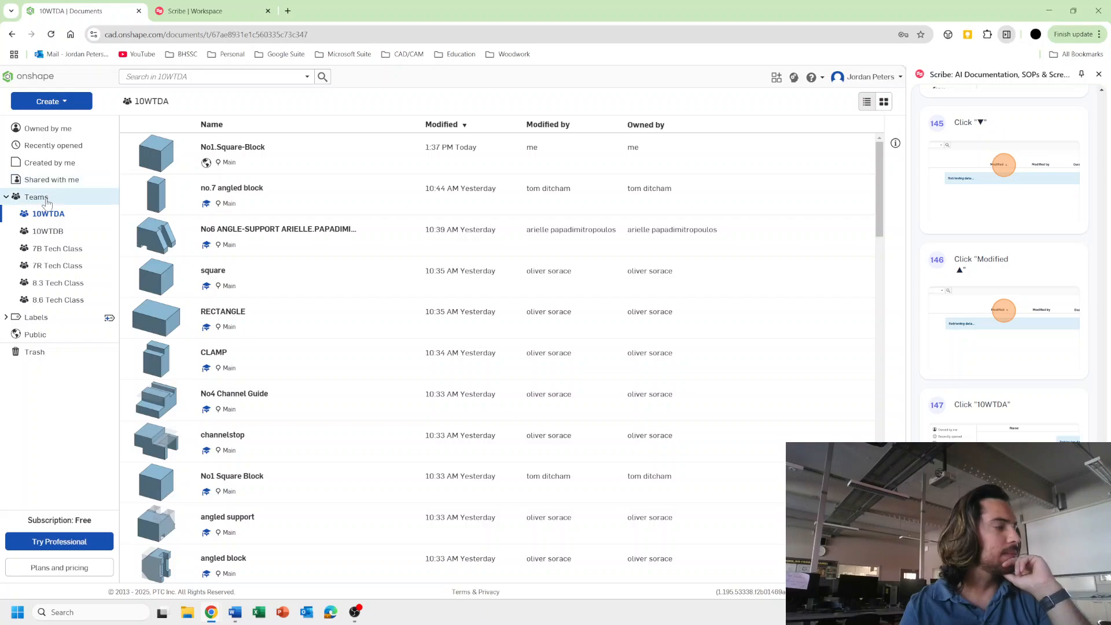
- Share No2 Rectangular Block from the self-created documents with the 10WTDB team using the Can view permission, and close the share settings
click(68, 168)
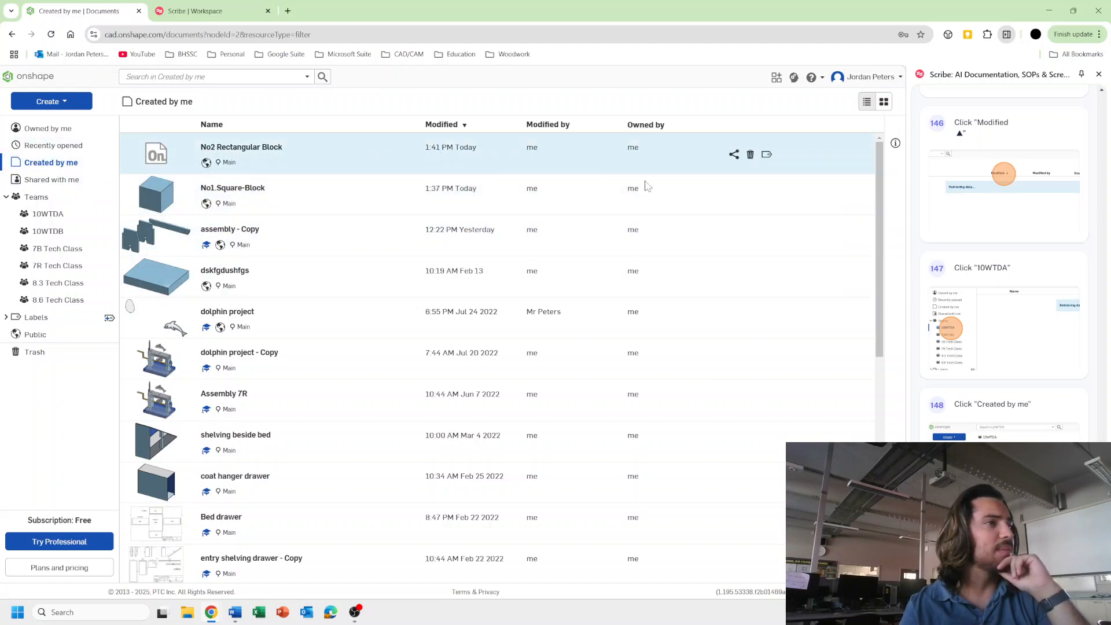
click(733, 154)
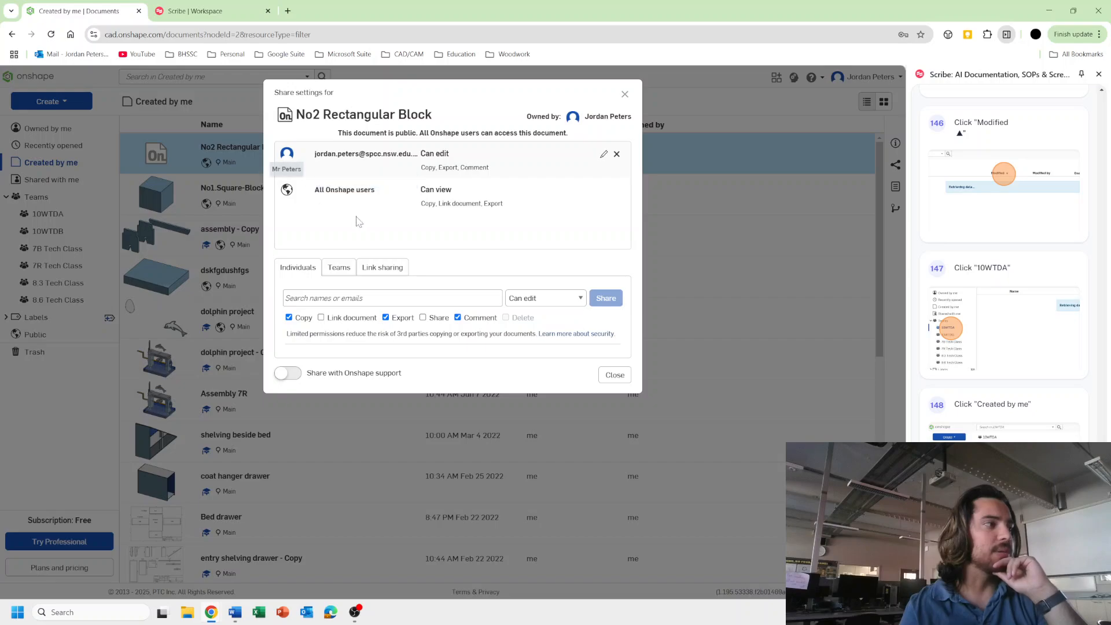
click(339, 273)
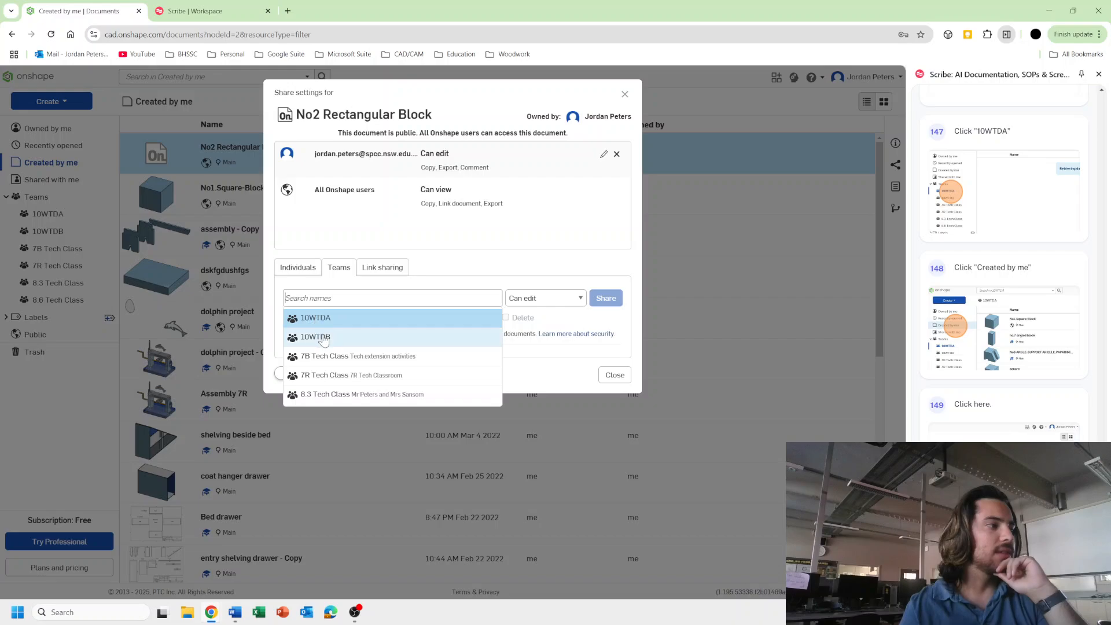
click(433, 332)
click(545, 299)
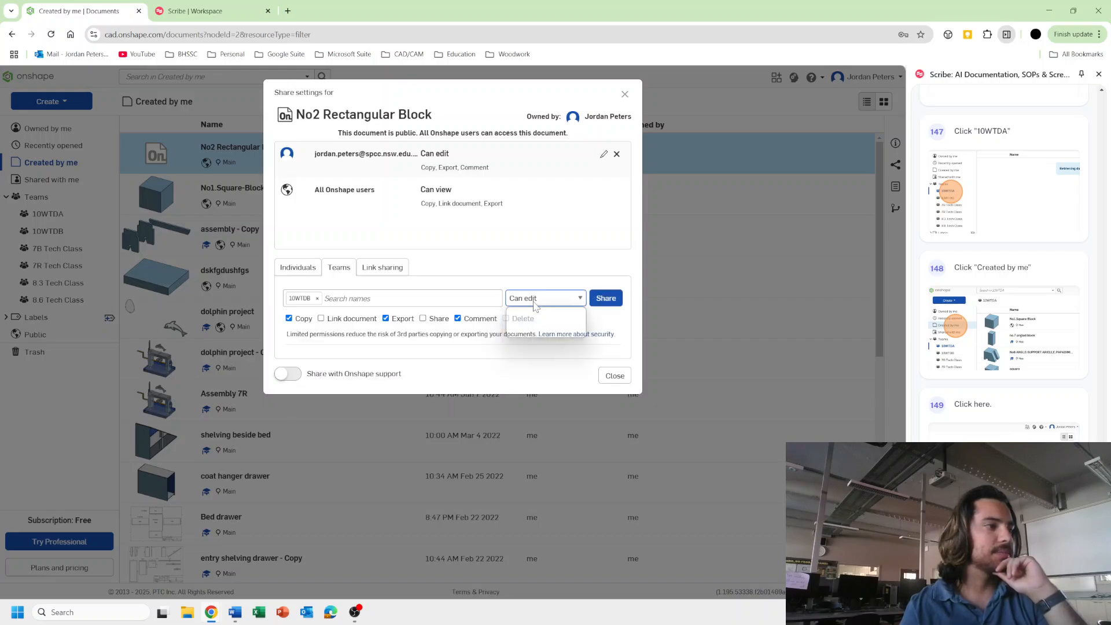
click(524, 331)
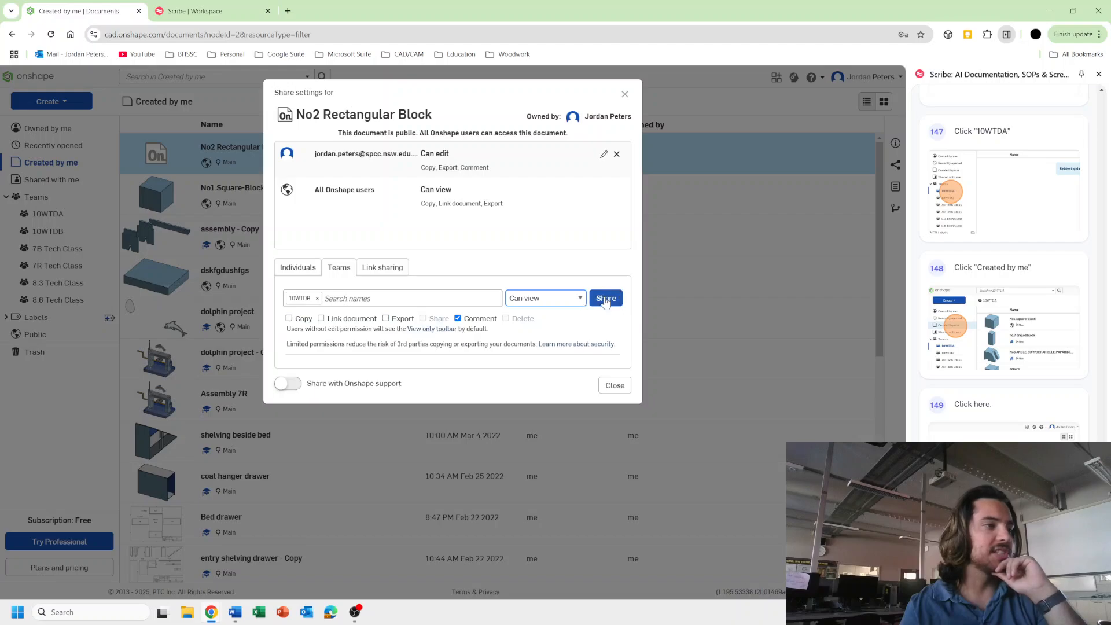
click(600, 306)
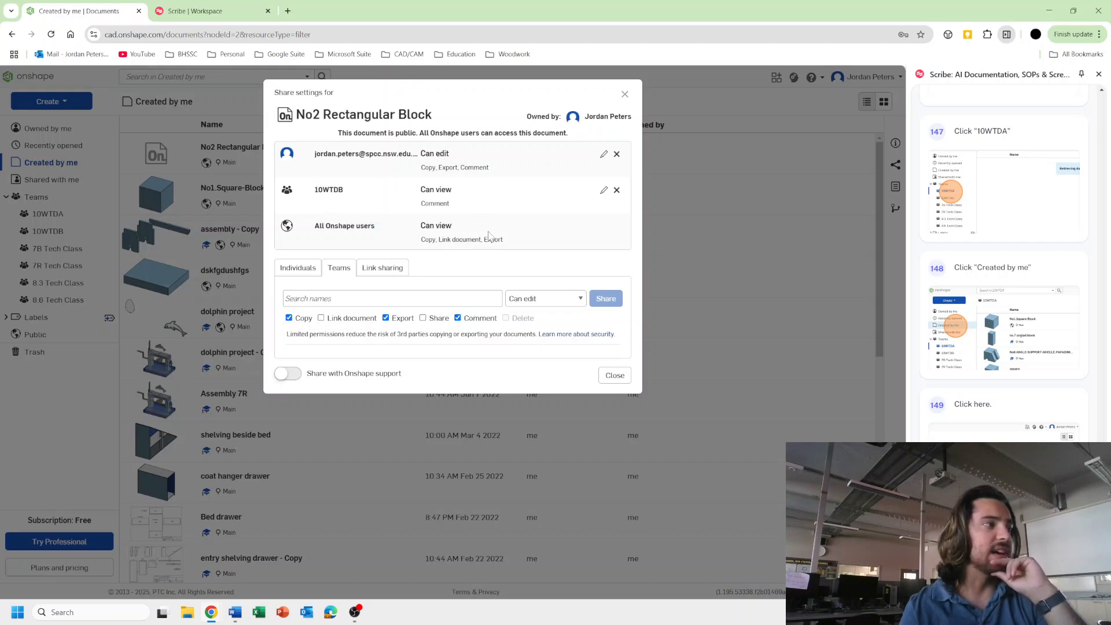
click(614, 375)
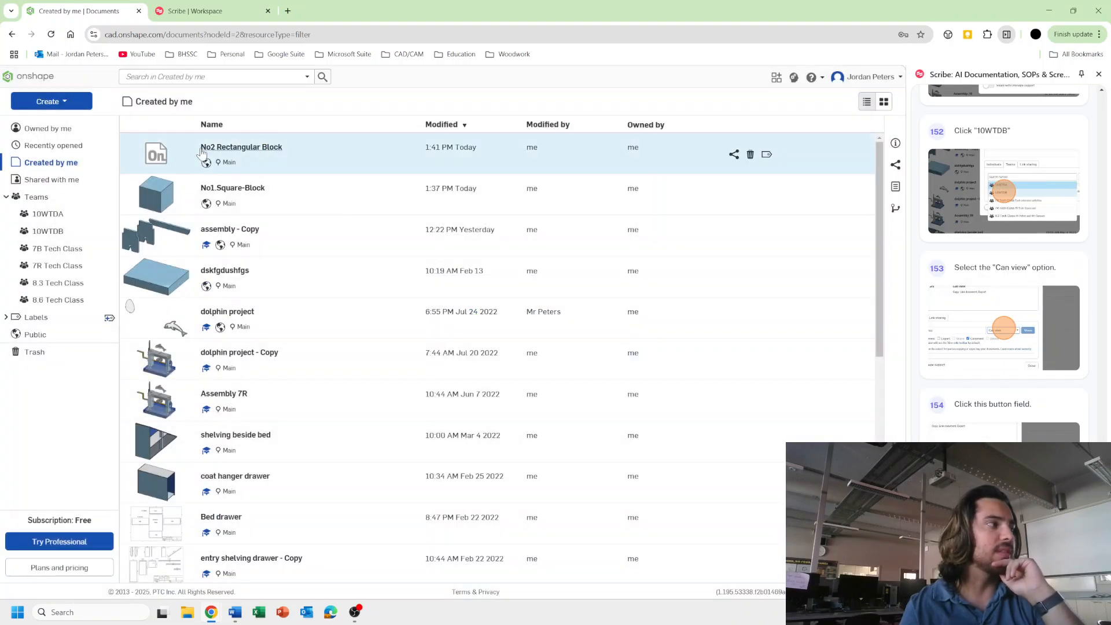
- Open the 10WTDB team's documents to check for the shared No2 Rectangular Block
click(48, 231)
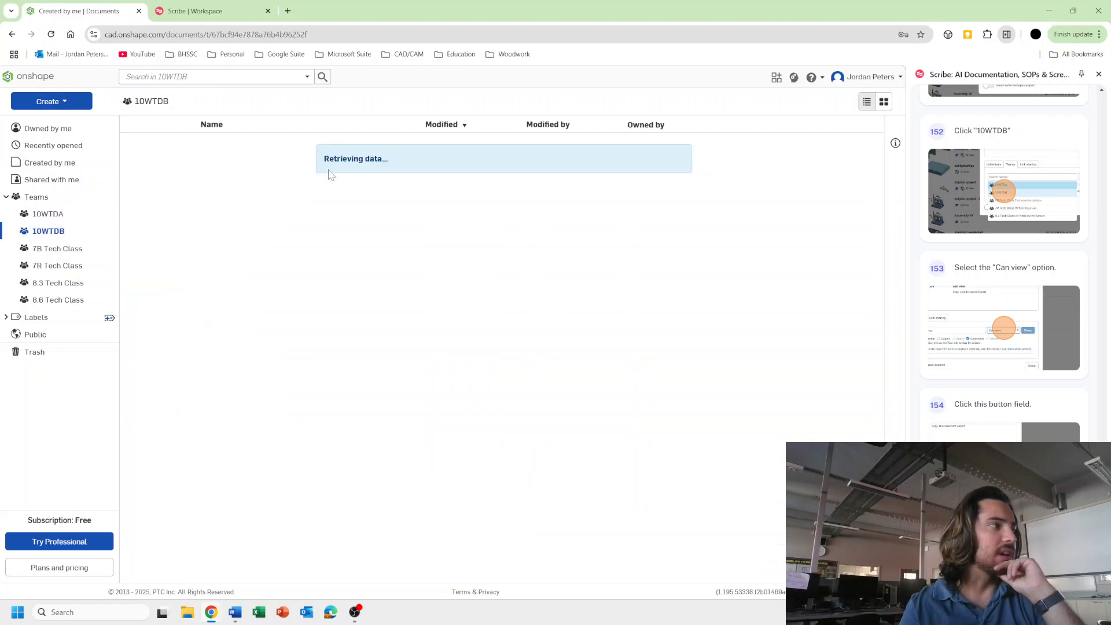